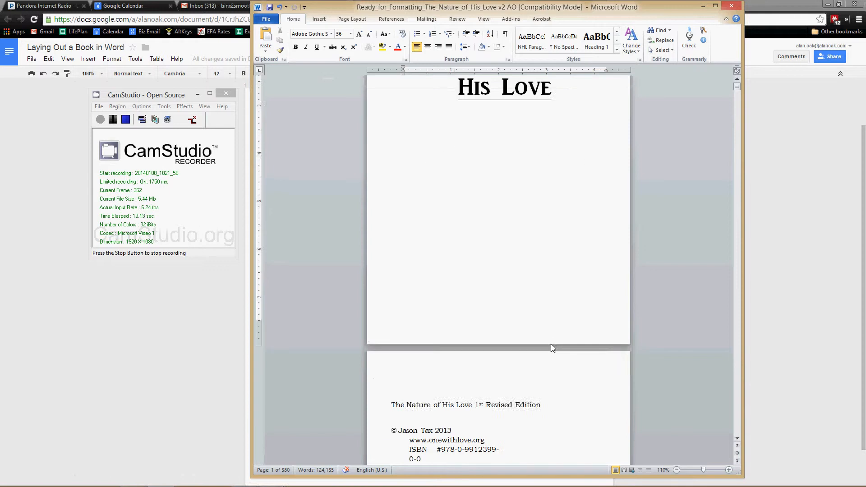
{"action": "left_click", "coordinate": [398, 347]}
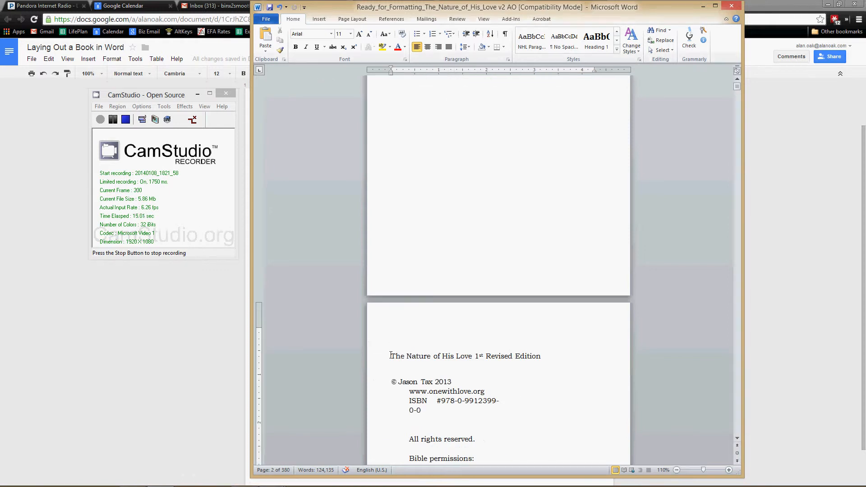
{"action": "mouse_move", "coordinate": [391, 356]}
{"action": "left_mouse_down"}
{"action": "mouse_move", "coordinate": [397, 313]}
{"action": "mouse_move", "coordinate": [379, 363]}
{"action": "left_mouse_up"}
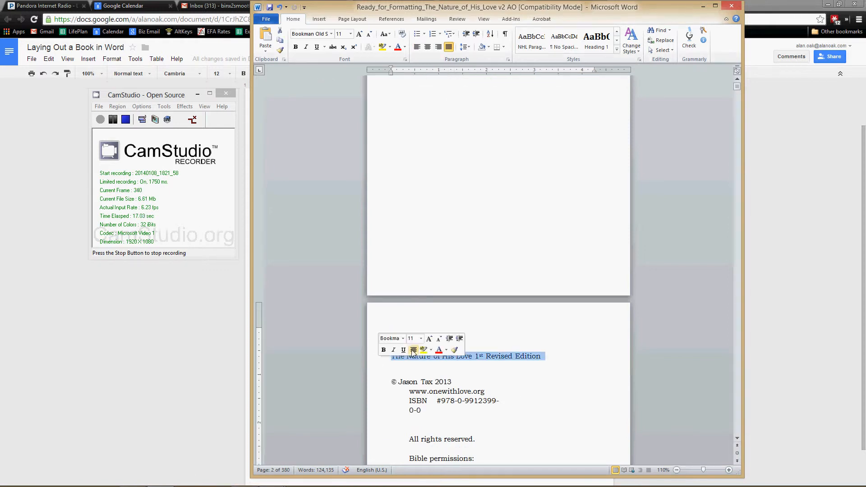
{"action": "left_click", "coordinate": [437, 319]}
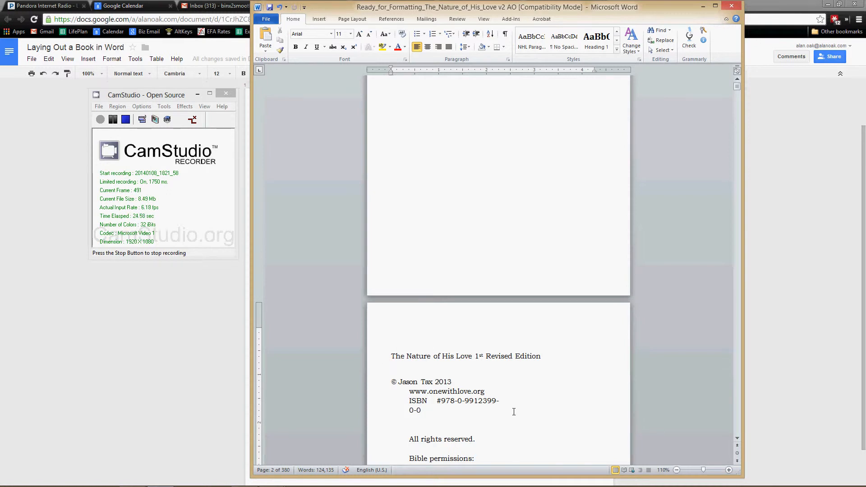
{"action": "scroll", "coordinate": [515, 413], "scroll_direction": "up", "scroll_amount": 3}
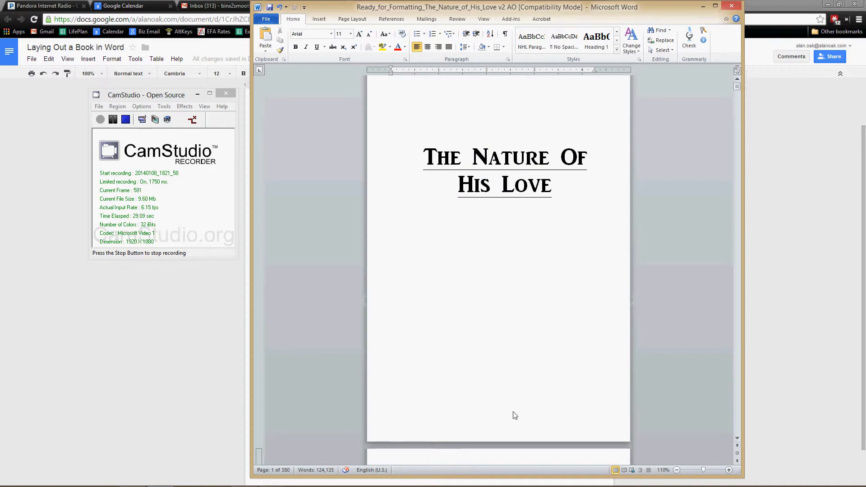
Step: Replace the blank lines between the opening title and the "1st Revised Edition" copyright text with a page break
{"action": "left_click", "coordinate": [325, 18]}
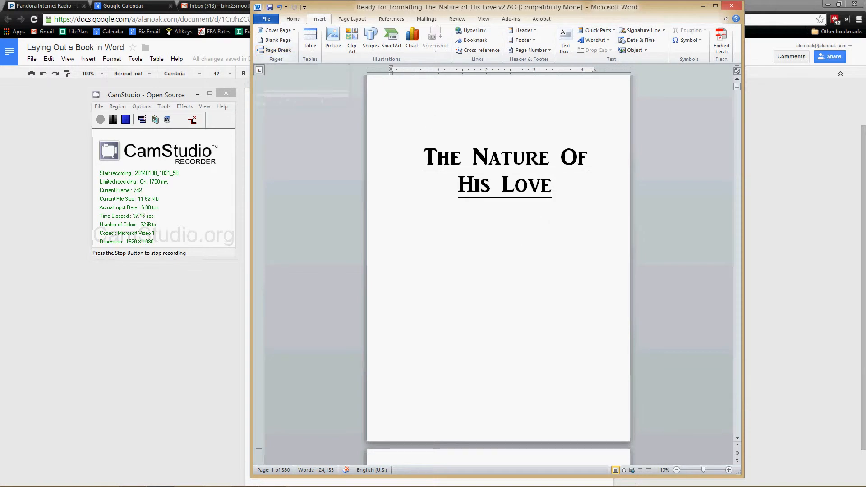
{"action": "scroll", "coordinate": [424, 321], "scroll_direction": "down", "scroll_amount": 4}
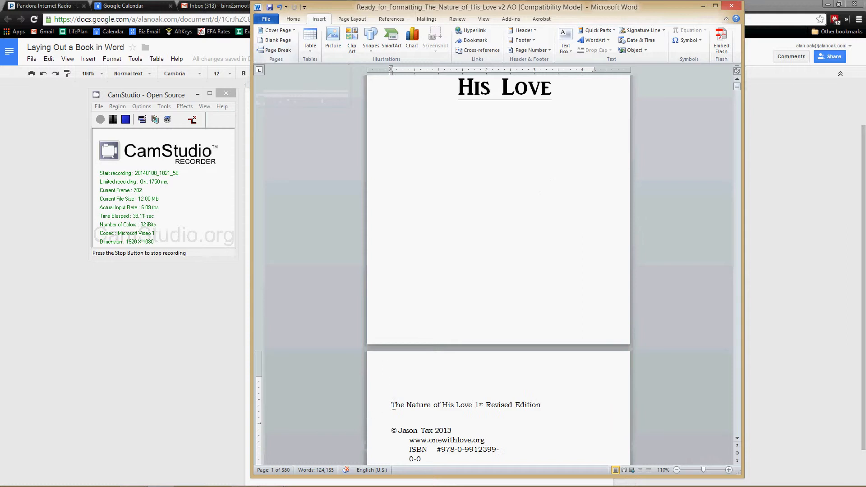
{"action": "left_click_drag", "start_coordinate": [393, 406], "coordinate": [554, 110]}
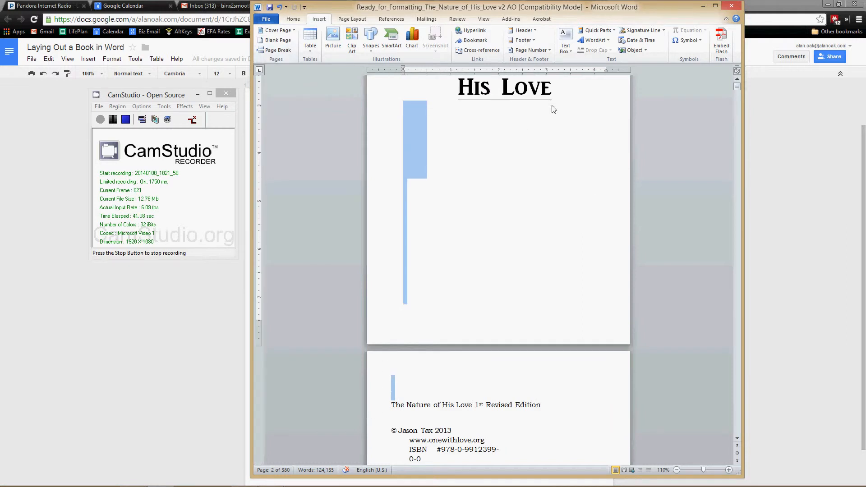
{"action": "key", "text": "Delete"}
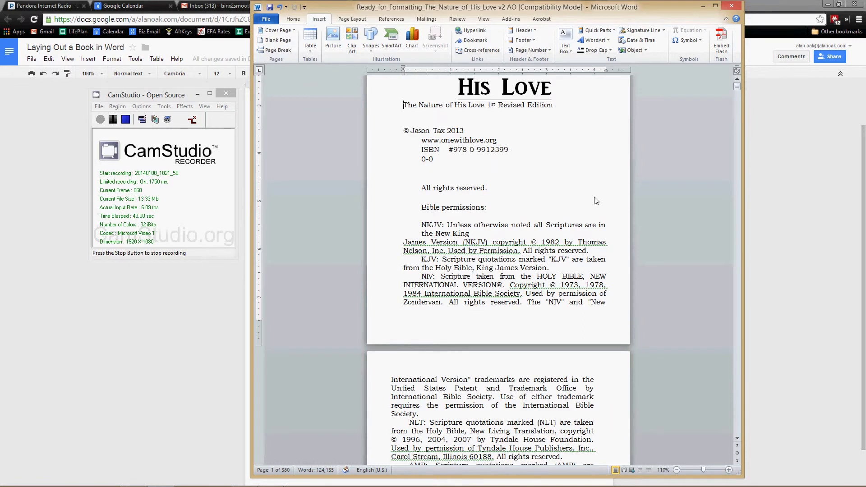
{"action": "left_click", "coordinate": [278, 50]}
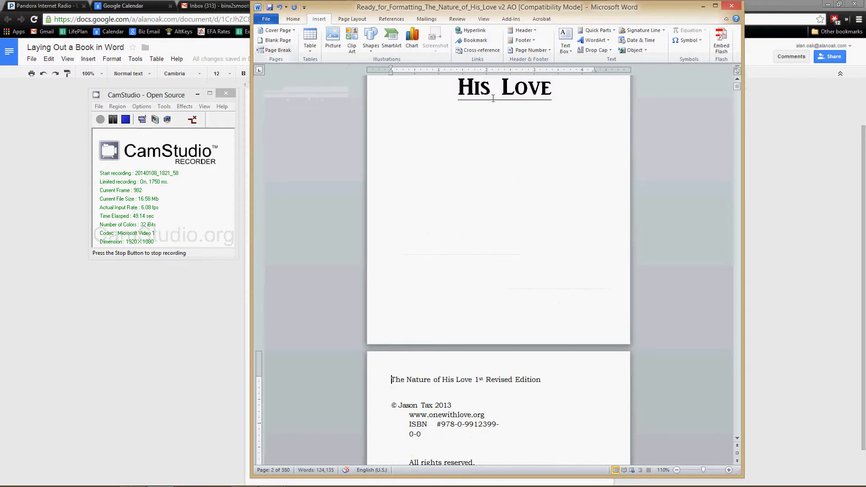
{"action": "left_click", "coordinate": [536, 112]}
{"action": "left_click_drag", "start_coordinate": [557, 92], "coordinate": [556, 124]}
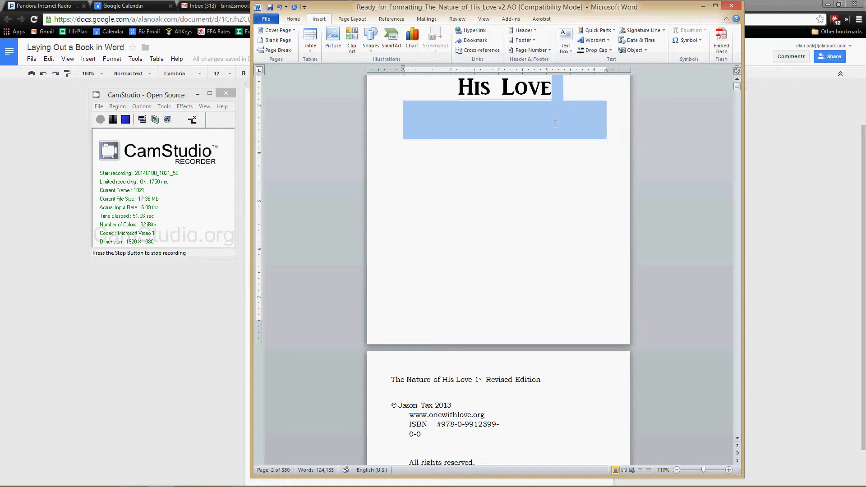
{"action": "left_click", "coordinate": [507, 139]}
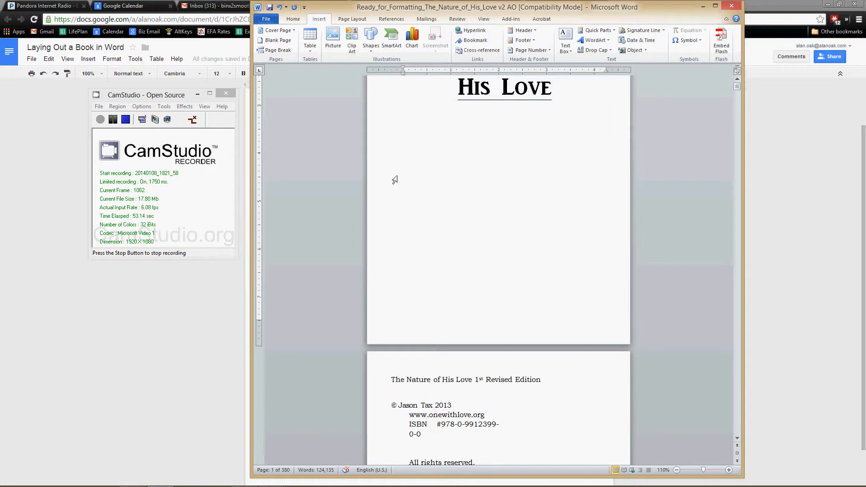
Step: Delete the blank lines after the copyright page's final "Used by permission." and insert a page break before the second title page
{"action": "scroll", "coordinate": [454, 400], "scroll_direction": "down", "scroll_amount": 1}
{"action": "scroll", "coordinate": [454, 400], "scroll_direction": "down", "scroll_amount": 3}
{"action": "scroll", "coordinate": [480, 440], "scroll_direction": "down", "scroll_amount": 9}
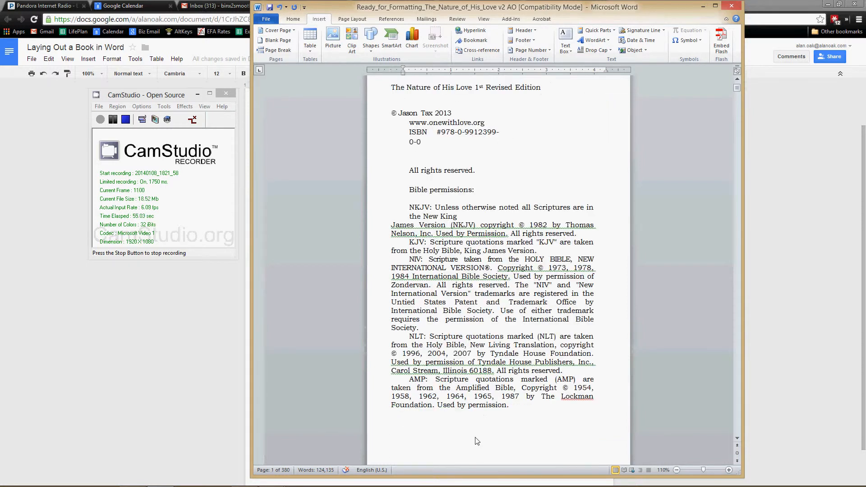
{"action": "left_click", "coordinate": [513, 291]}
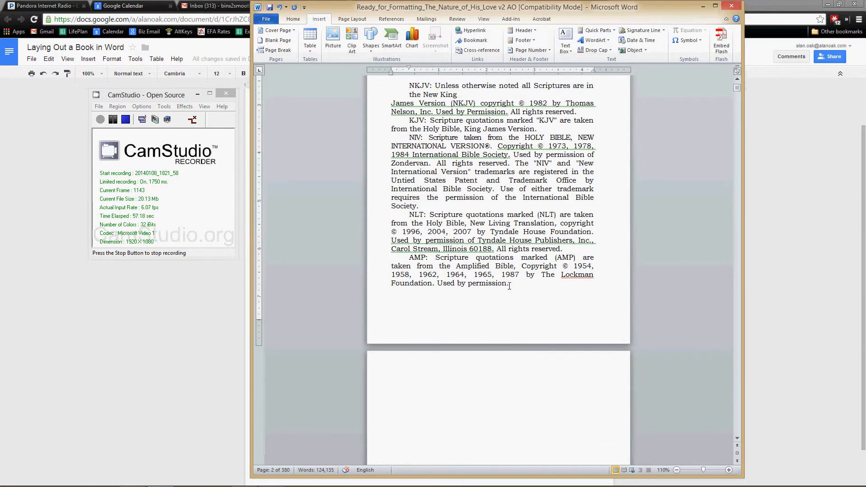
{"action": "scroll", "coordinate": [523, 360], "scroll_direction": "down", "scroll_amount": 7}
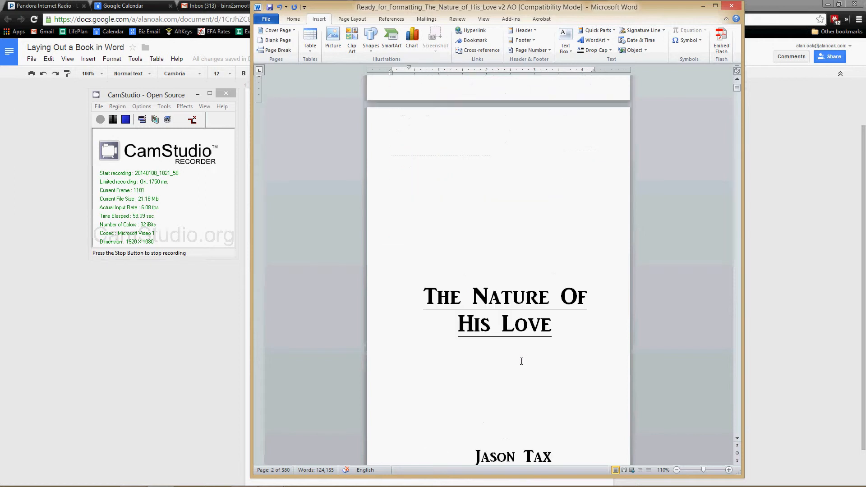
{"action": "left_click", "coordinate": [419, 151]}
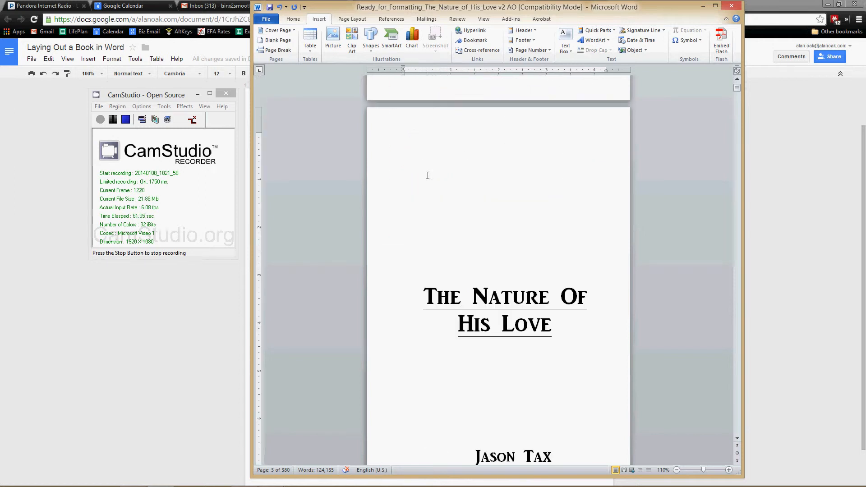
{"action": "scroll", "coordinate": [432, 194], "scroll_direction": "down", "scroll_amount": 1}
{"action": "scroll", "coordinate": [421, 180], "scroll_direction": "up", "scroll_amount": 5}
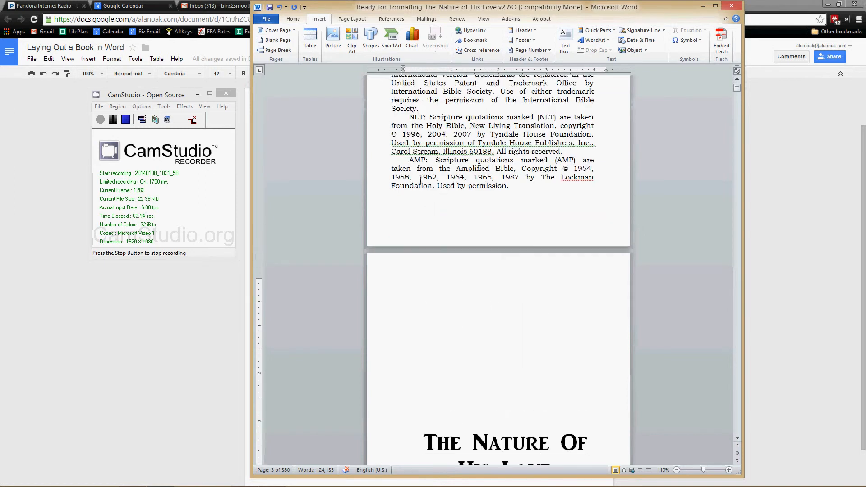
{"action": "left_click", "coordinate": [510, 187], "text": "shift"}
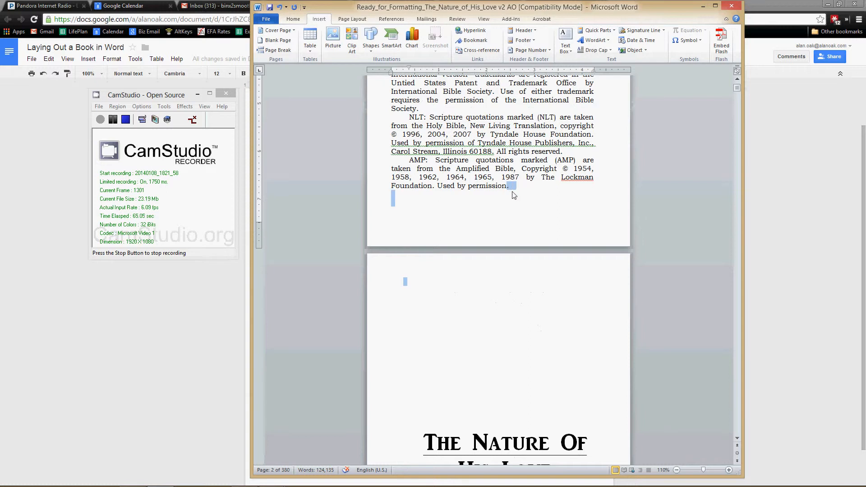
{"action": "key", "text": "Delete"}
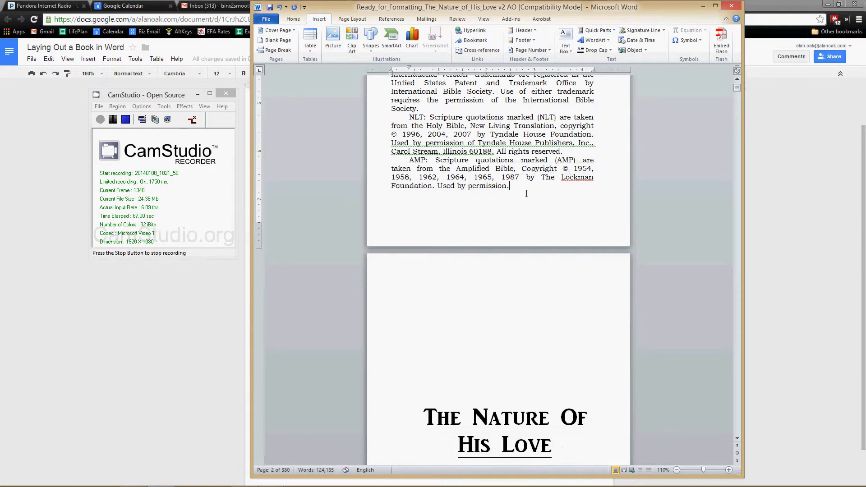
{"action": "key", "text": "Return"}
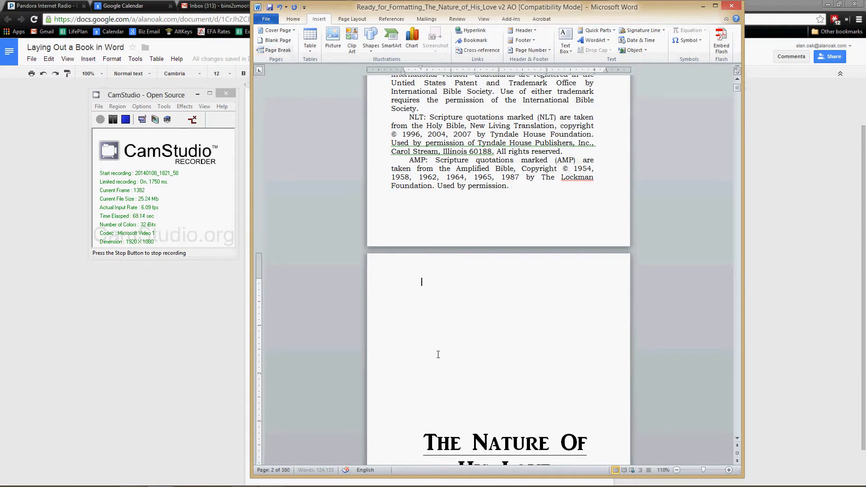
{"action": "key", "text": "ctrl+Return"}
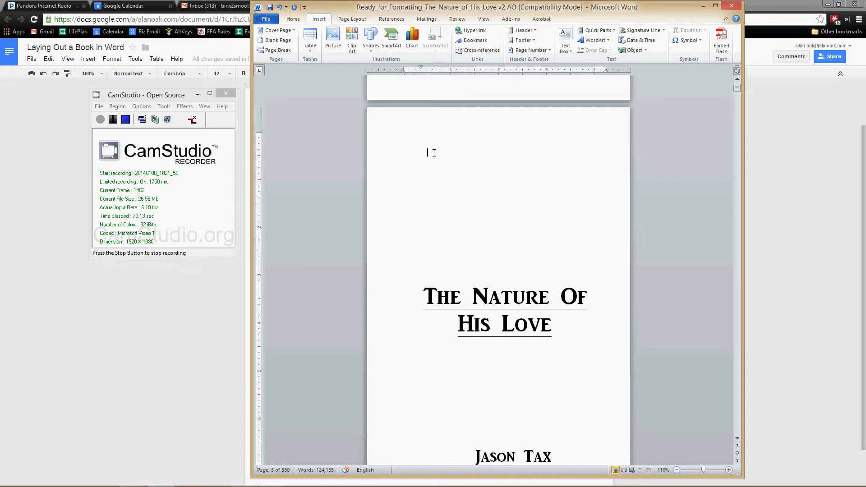
Step: Replace the blank lines between the last table of contents entry (Chapter 14) and the Dedication heading with a page break
{"action": "left_click", "coordinate": [425, 214]}
{"action": "key", "text": "Down"}
{"action": "key", "text": "Down"}
{"action": "scroll", "coordinate": [470, 351], "scroll_direction": "down", "scroll_amount": 12}
{"action": "scroll", "coordinate": [471, 353], "scroll_direction": "down", "scroll_amount": 18}
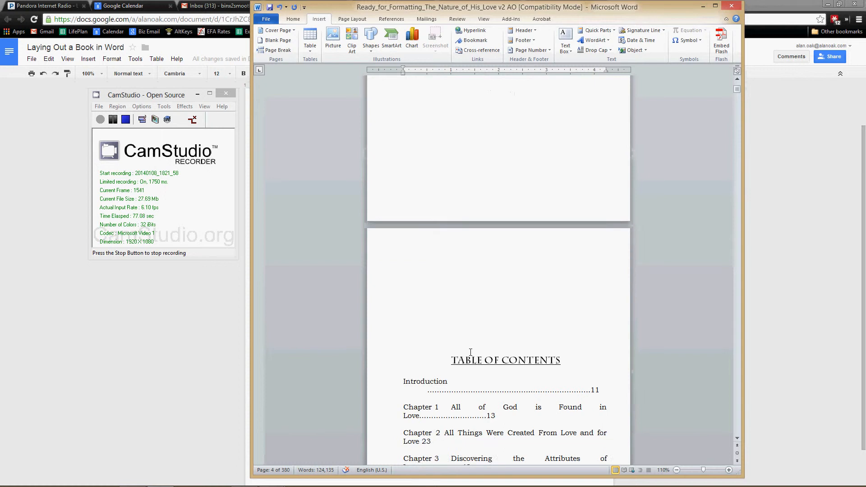
{"action": "scroll", "coordinate": [472, 351], "scroll_direction": "down", "scroll_amount": 20}
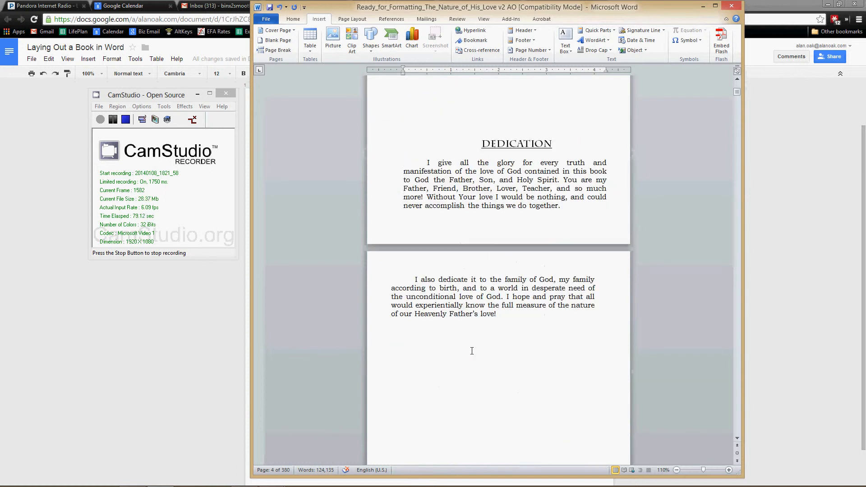
{"action": "scroll", "coordinate": [472, 351], "scroll_direction": "up", "scroll_amount": 15}
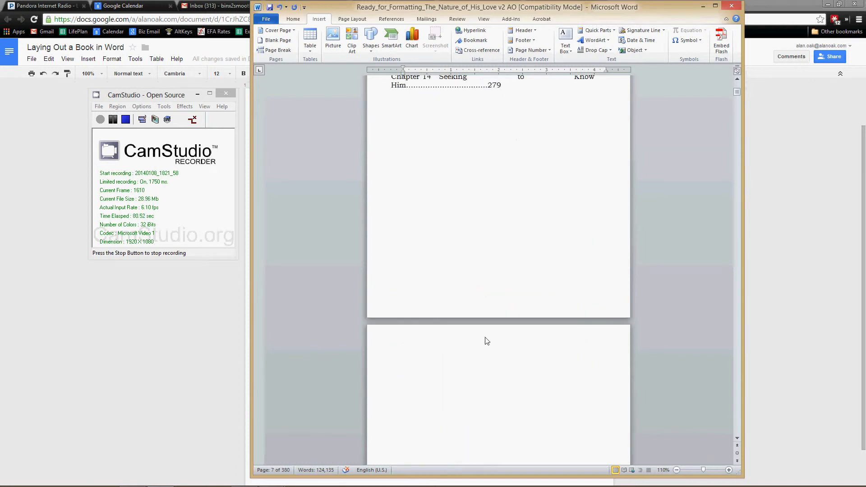
{"action": "scroll", "coordinate": [485, 341], "scroll_direction": "up", "scroll_amount": 5}
{"action": "scroll", "coordinate": [511, 309], "scroll_direction": "down", "scroll_amount": 12}
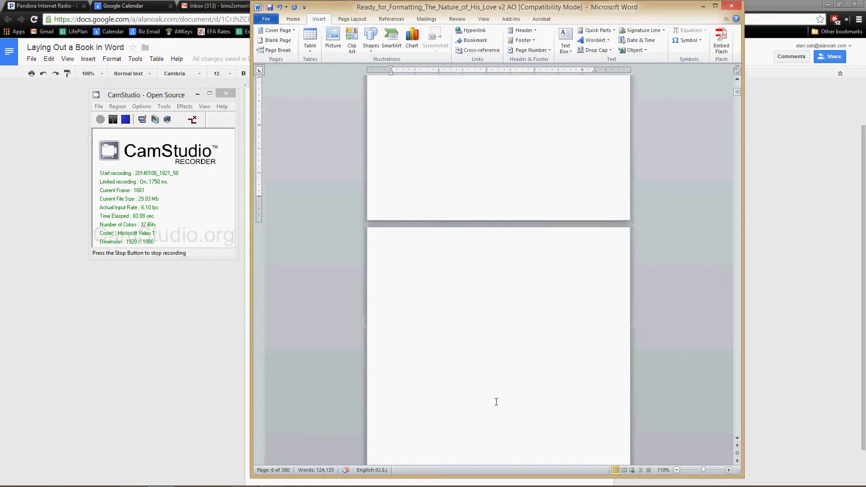
{"action": "left_click", "coordinate": [482, 391], "text": "shift"}
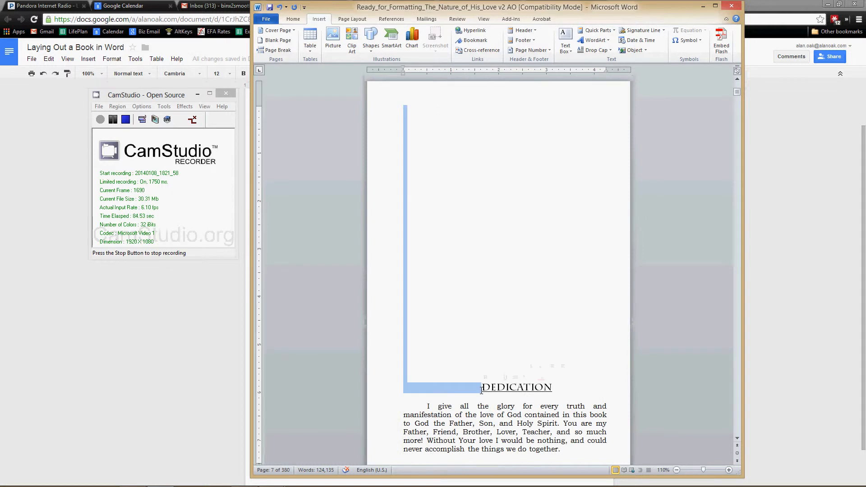
{"action": "key", "text": "Delete"}
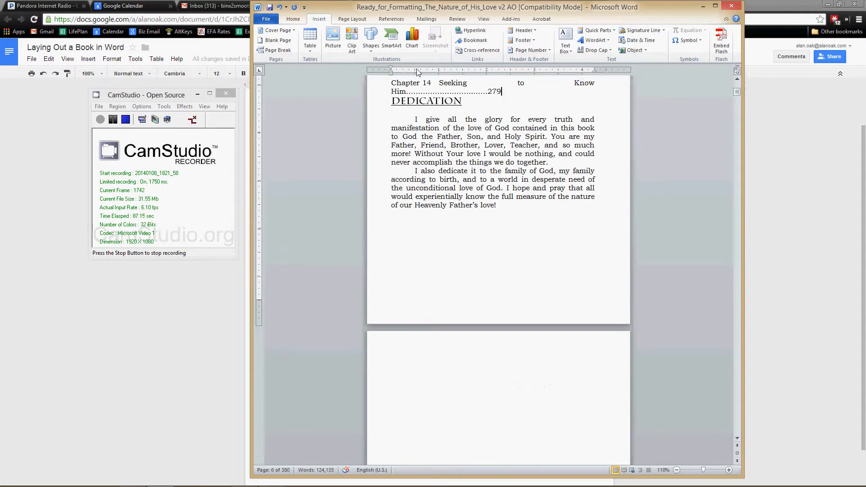
{"action": "left_click", "coordinate": [279, 50]}
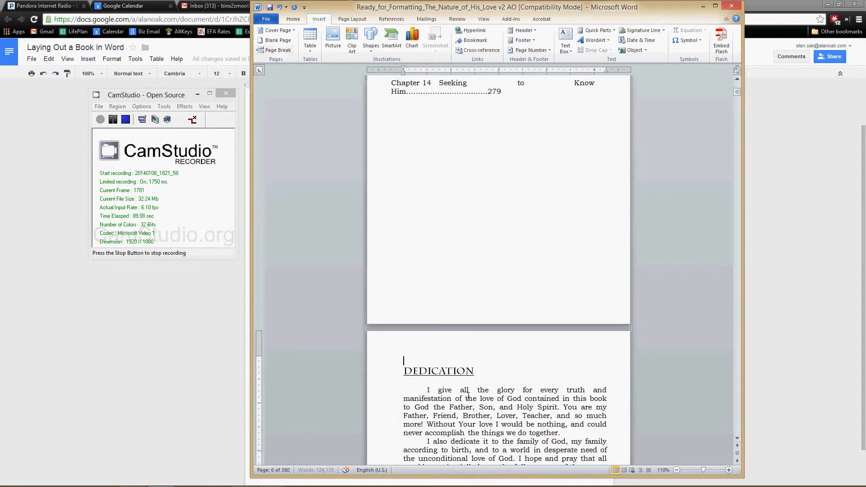
Step: Apply the NHL Chapter Head style to the Dedication heading
{"action": "double_click", "coordinate": [473, 372]}
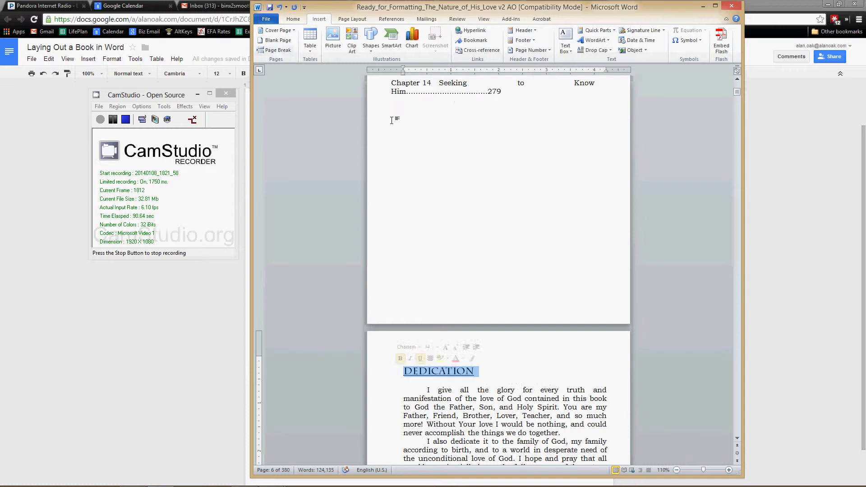
{"action": "left_click", "coordinate": [294, 19]}
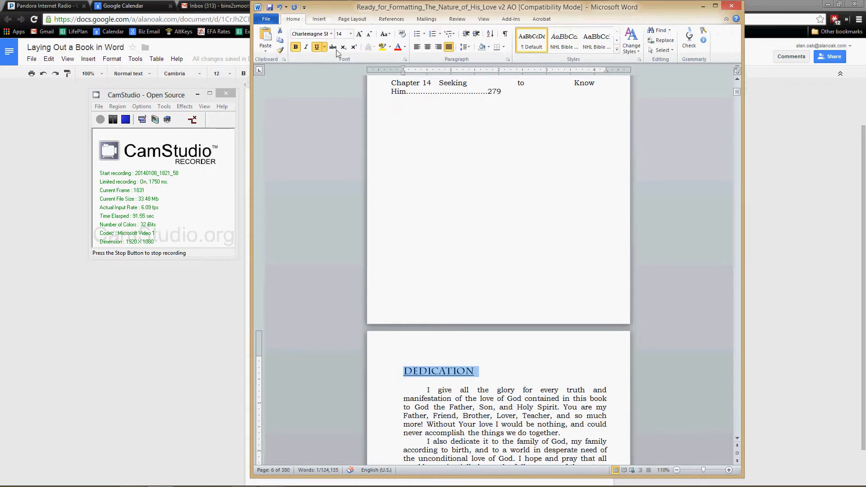
{"action": "left_click", "coordinate": [617, 40]}
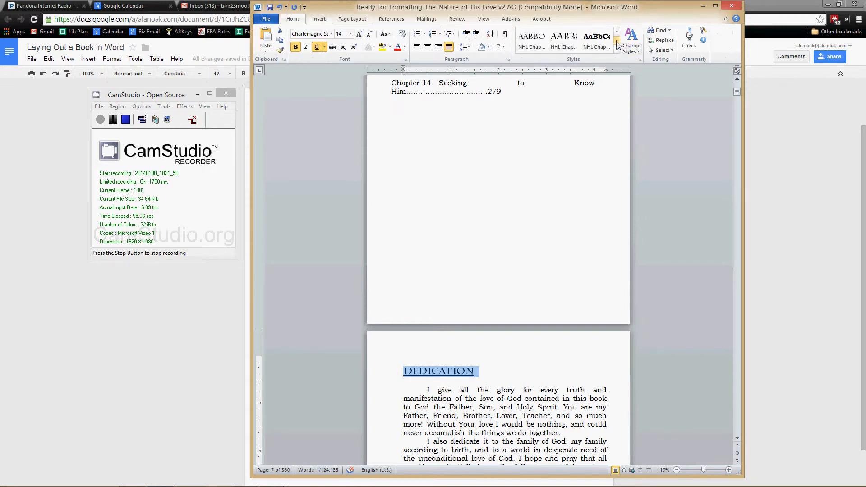
{"action": "left_click", "coordinate": [566, 48]}
Step: Set the paragraph spacing before the Dedication heading to 0
{"action": "scroll", "coordinate": [497, 448], "scroll_direction": "down", "scroll_amount": 3}
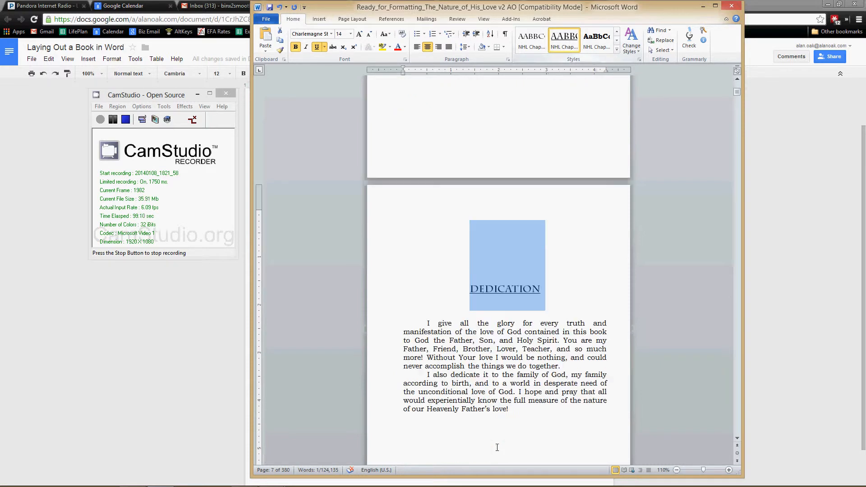
{"action": "left_click", "coordinate": [484, 284]}
{"action": "left_click_drag", "start_coordinate": [542, 289], "coordinate": [463, 287]}
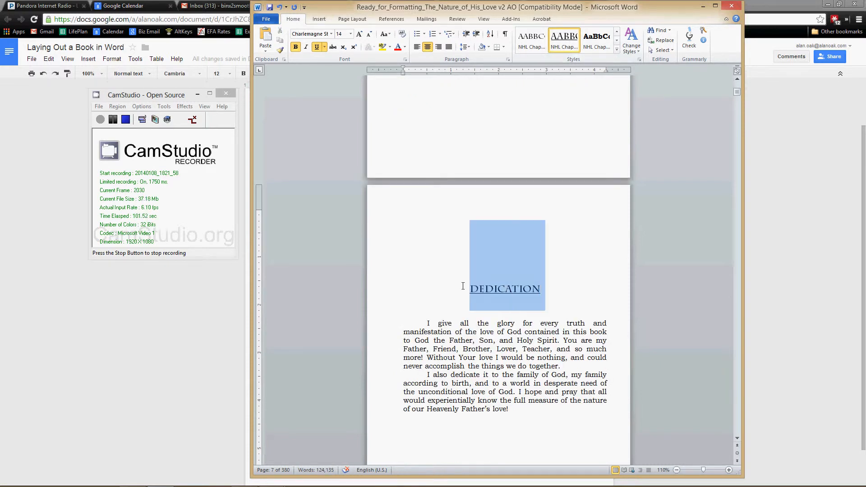
{"action": "right_click", "coordinate": [487, 293]}
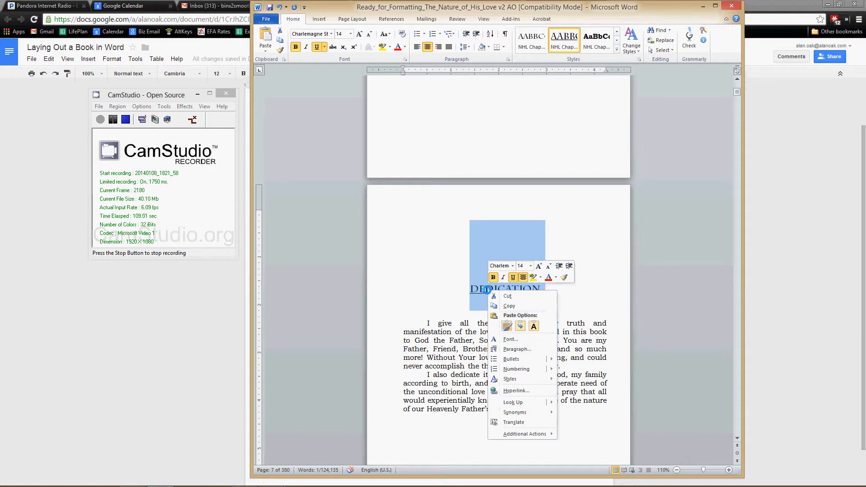
{"action": "left_click", "coordinate": [512, 348]}
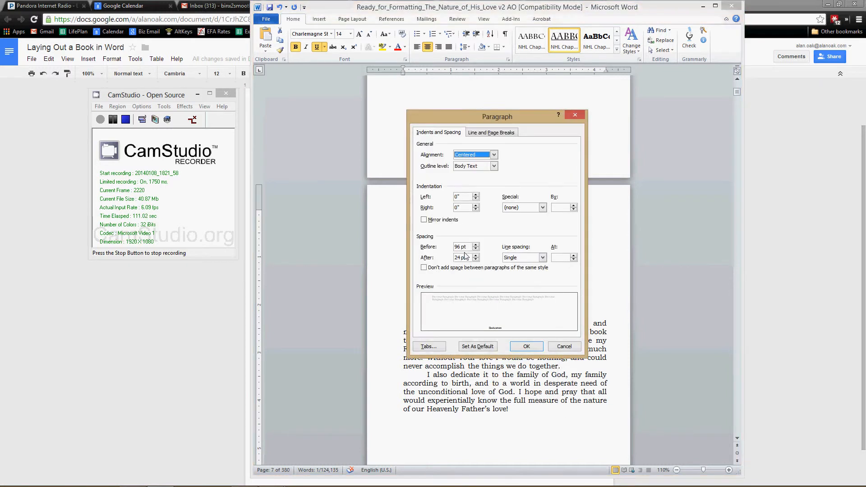
{"action": "left_click", "coordinate": [430, 245]}
{"action": "type", "text": "0"}
{"action": "left_click", "coordinate": [526, 346]}
{"action": "left_click", "coordinate": [520, 354]}
Step: Replace the blank lines between the Introduction's final "God." and the Chapter 1 heading with a page break
{"action": "scroll", "coordinate": [509, 365], "scroll_direction": "down", "scroll_amount": 10}
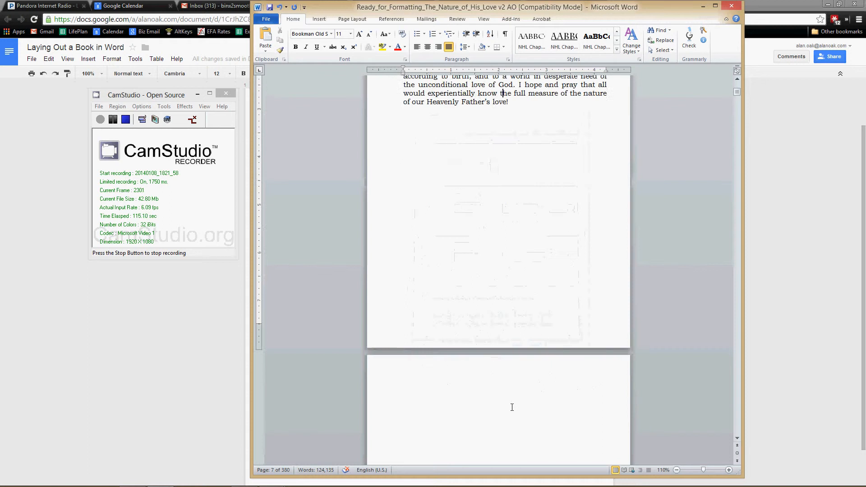
{"action": "scroll", "coordinate": [511, 413], "scroll_direction": "down", "scroll_amount": 12}
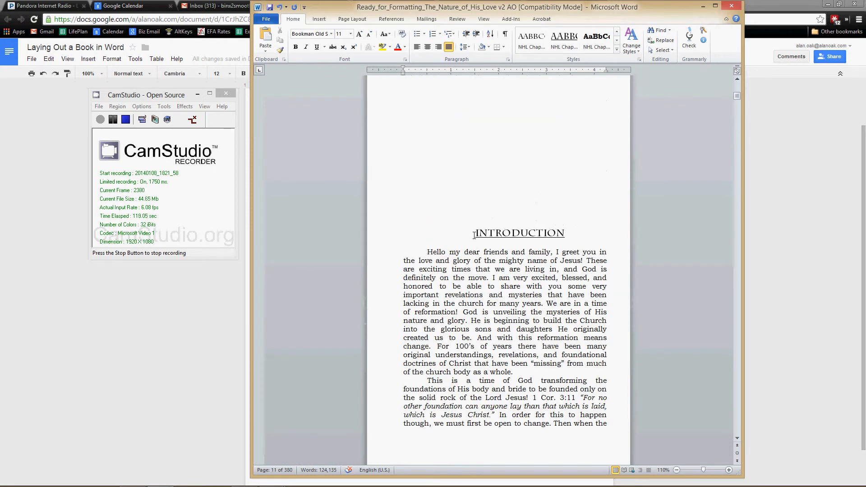
{"action": "scroll", "coordinate": [497, 327], "scroll_direction": "down", "scroll_amount": 15}
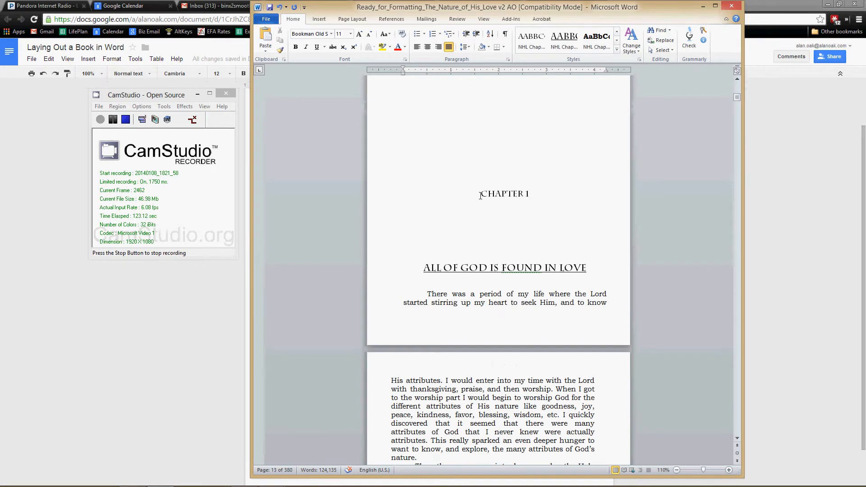
{"action": "left_click", "coordinate": [479, 197]}
{"action": "scroll", "coordinate": [479, 248], "scroll_direction": "up", "scroll_amount": 10}
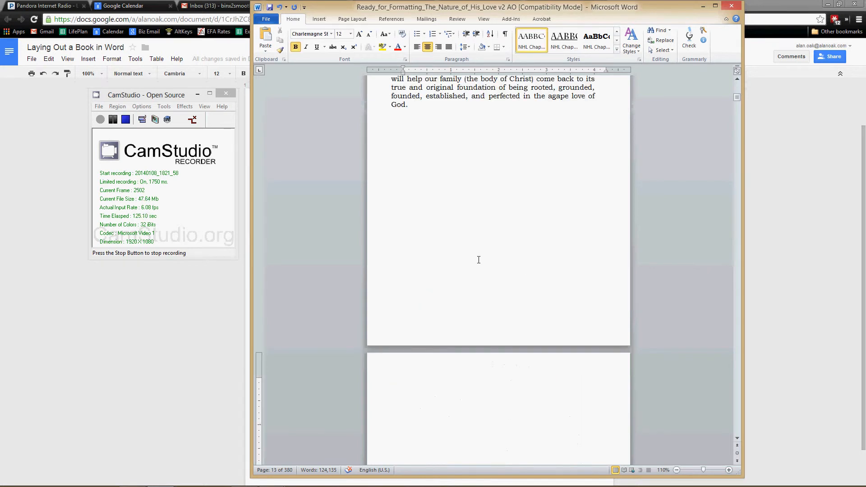
{"action": "scroll", "coordinate": [479, 260], "scroll_direction": "up", "scroll_amount": 8}
{"action": "left_click_drag", "start_coordinate": [410, 301], "coordinate": [477, 328]}
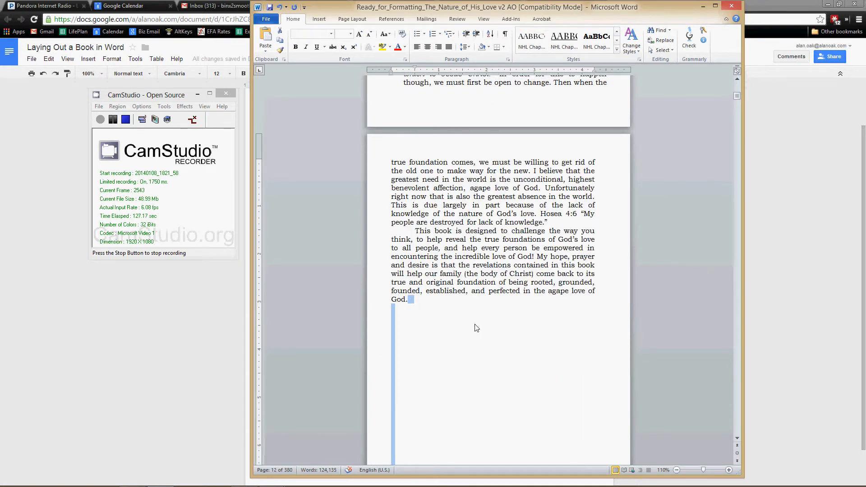
{"action": "key", "text": "Delete"}
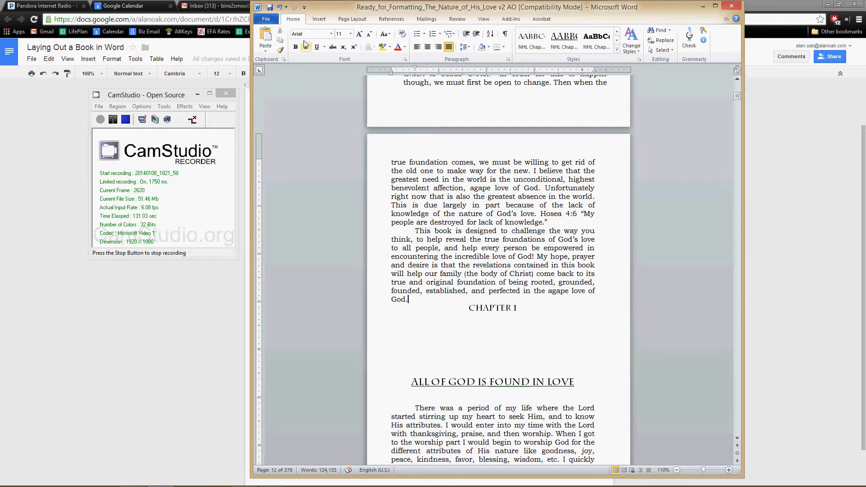
{"action": "left_click", "coordinate": [320, 19]}
{"action": "left_click", "coordinate": [278, 50]}
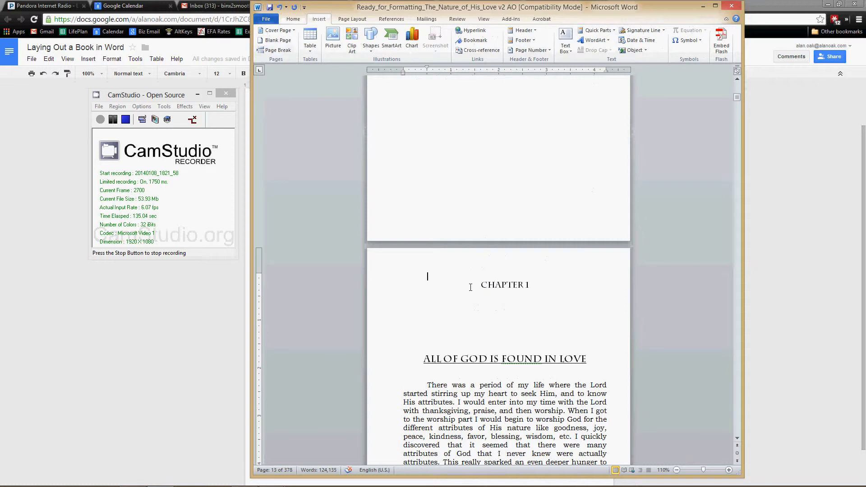
Step: Remove the page break and empty line above Chapter 1, and reinsert the break directly after the Introduction's final "God."
{"action": "key", "text": "BackSpace"}
{"action": "key", "text": "BackSpace"}
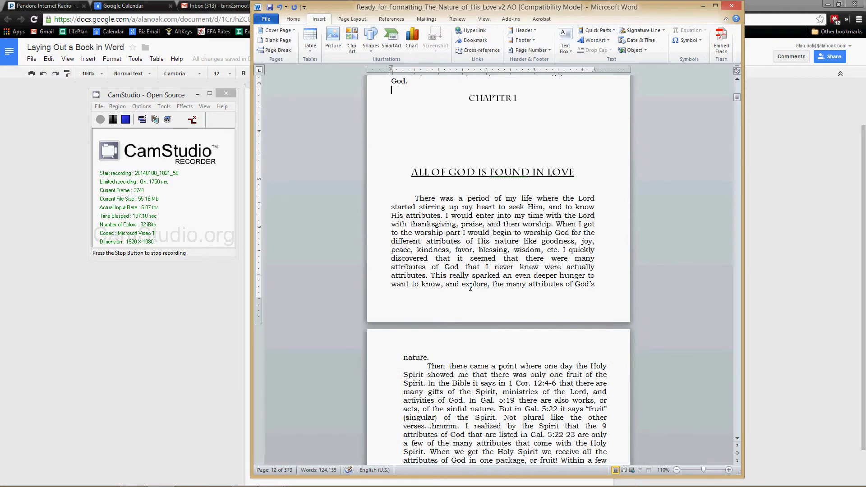
{"action": "left_click_drag", "start_coordinate": [392, 89], "coordinate": [410, 81]}
{"action": "left_click", "coordinate": [279, 50]}
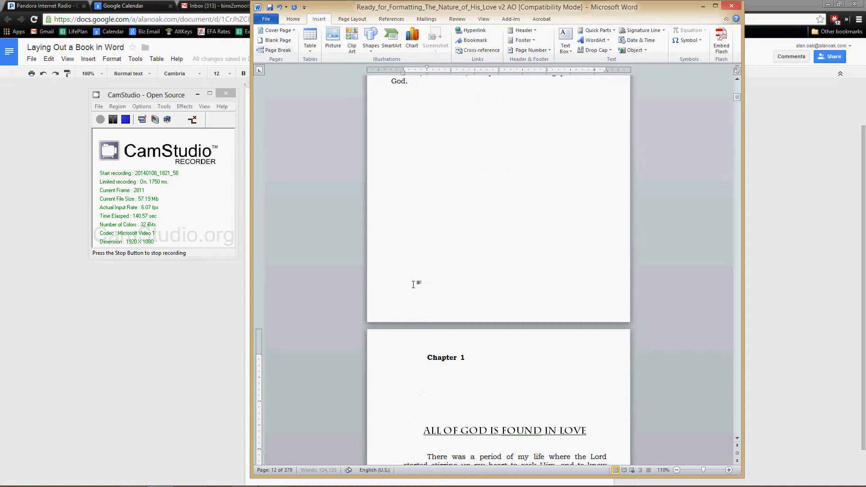
Step: Try the NHL Chapter Subhead and underlined NHL Chapter styles on "Chapter 1", and settle on the centred, non-underlined NHL Chapter style
{"action": "left_click", "coordinate": [468, 366], "text": "shift"}
{"action": "left_click", "coordinate": [293, 19]}
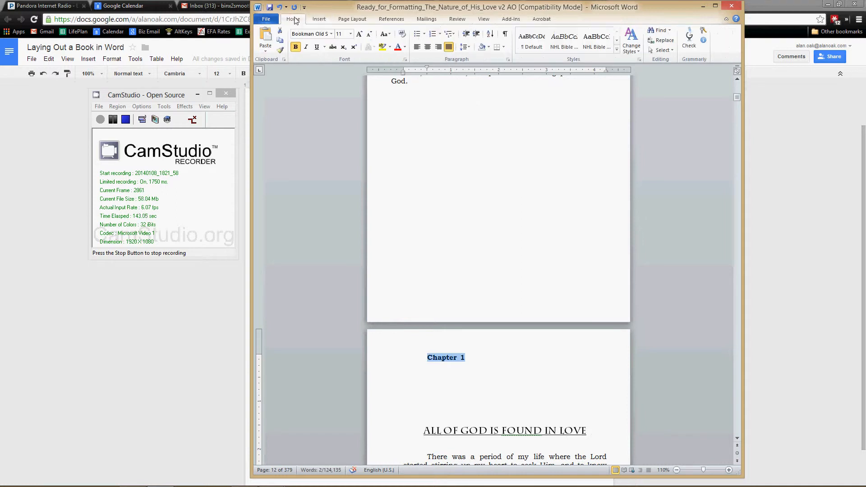
{"action": "left_click", "coordinate": [617, 40]}
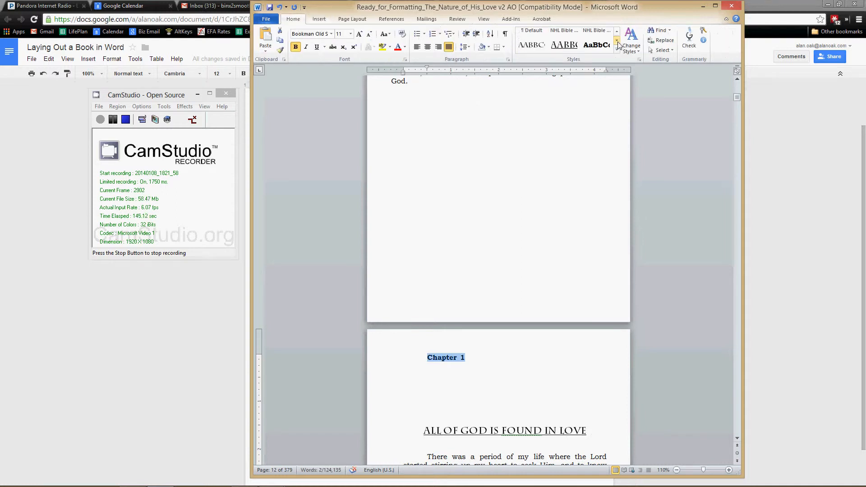
{"action": "left_click", "coordinate": [607, 49]}
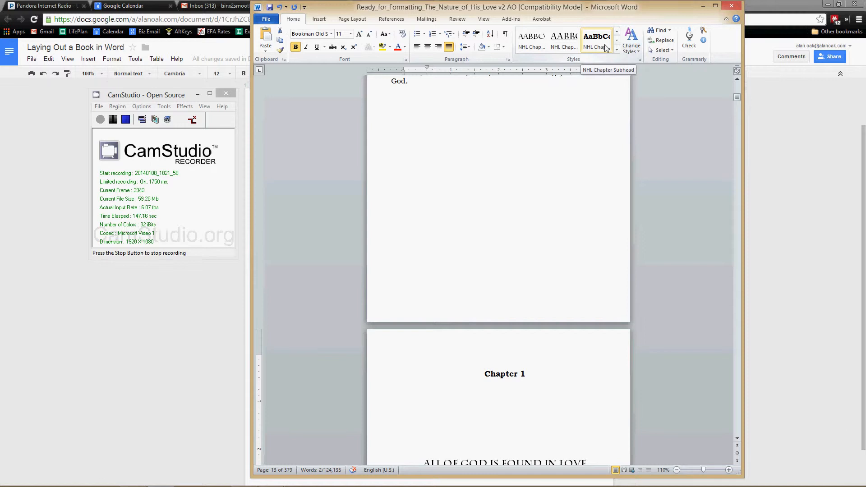
{"action": "left_click", "coordinate": [565, 45]}
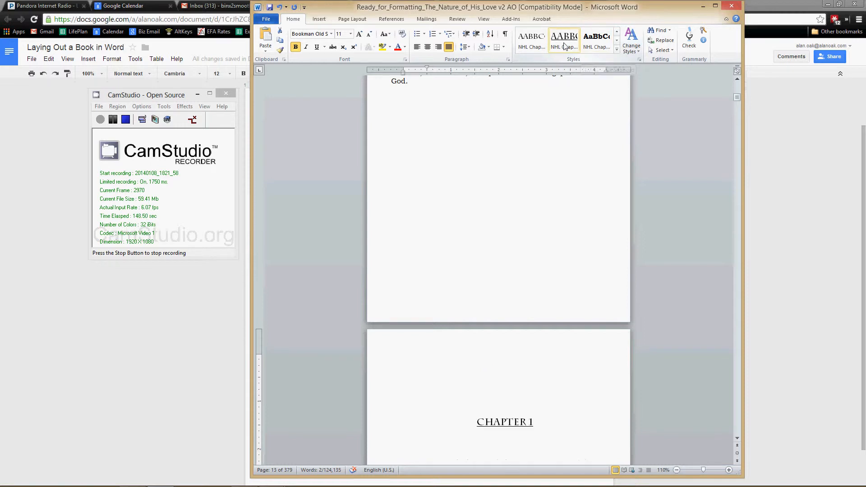
{"action": "left_click", "coordinate": [536, 48]}
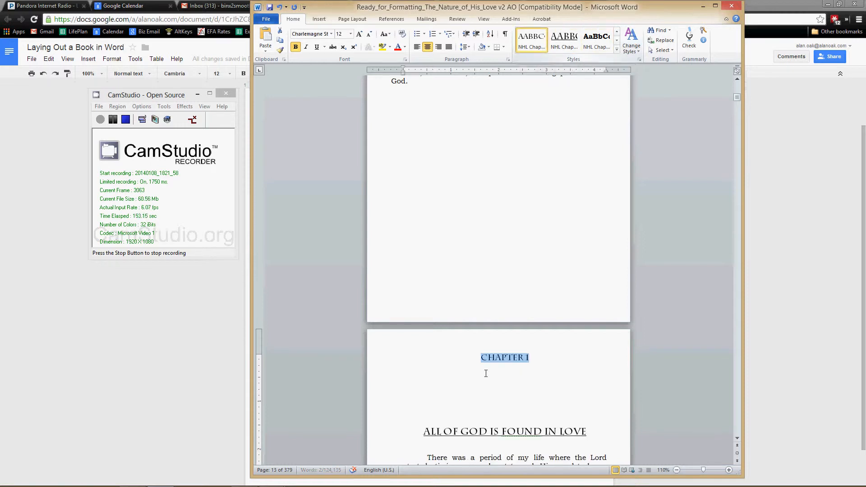
{"action": "left_click", "coordinate": [484, 358]}
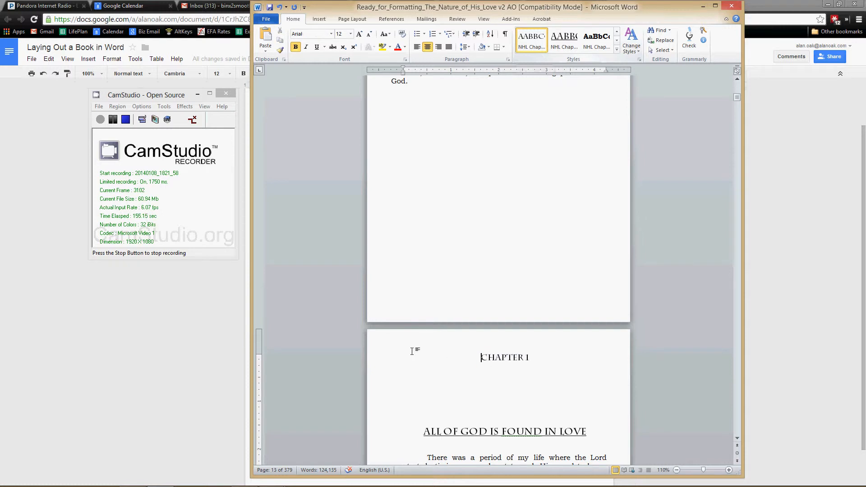
{"action": "scroll", "coordinate": [496, 388], "scroll_direction": "down", "scroll_amount": 5}
{"action": "left_click_drag", "start_coordinate": [491, 259], "coordinate": [476, 285]}
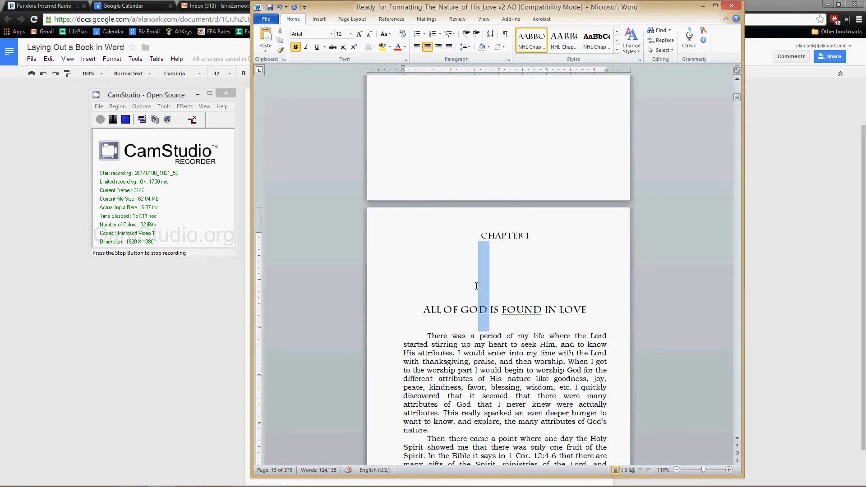
{"action": "left_click", "coordinate": [465, 335]}
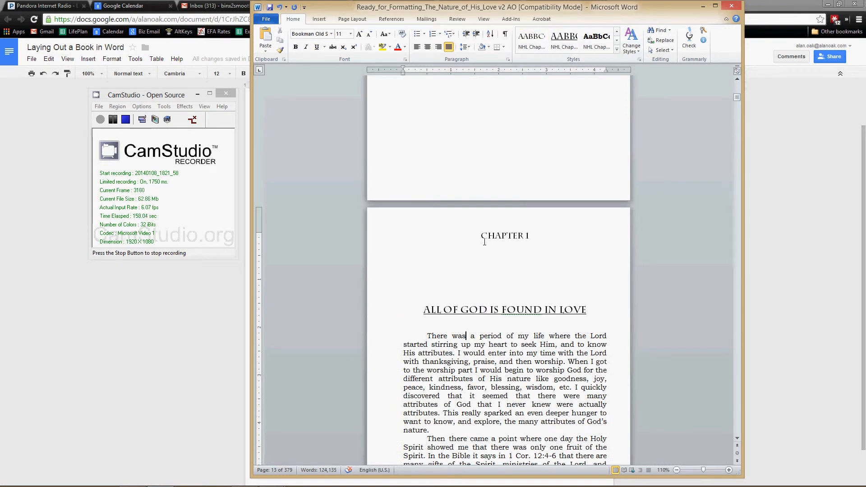
Step: Add several lines of random filler text after the Introduction's final "God." to test whether Chapter 1 keeps its page position
{"action": "scroll", "coordinate": [485, 241], "scroll_direction": "up", "scroll_amount": 8}
{"action": "left_click", "coordinate": [429, 212]}
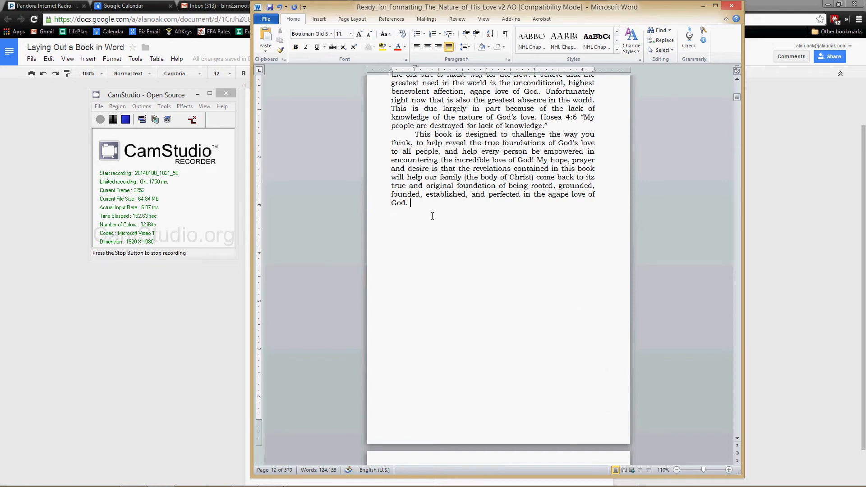
{"action": "type", "text": "Tsenouhsaoen u-aoe uthaoetuhoae nsthuntsoaehuthoaeustnh"}
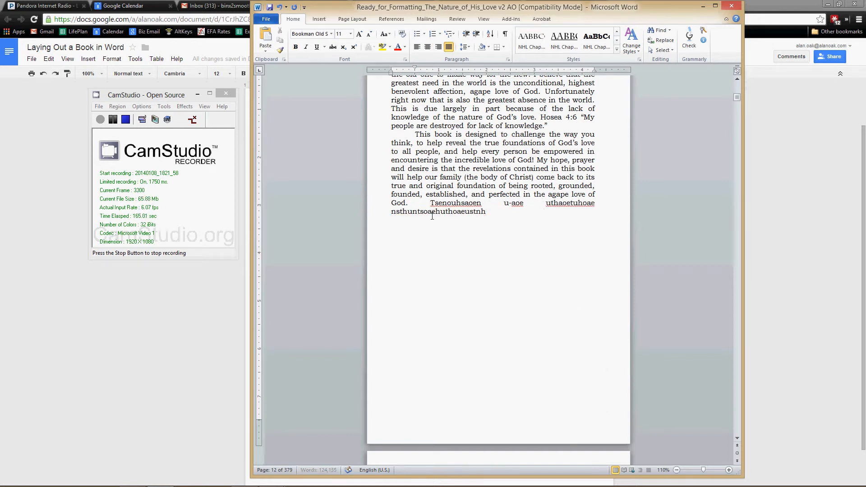
{"action": "type", "text": "oaetsnuh aosnethu sntoaehu ntoeahutn oeahuthoe atnuhoenthu tn"}
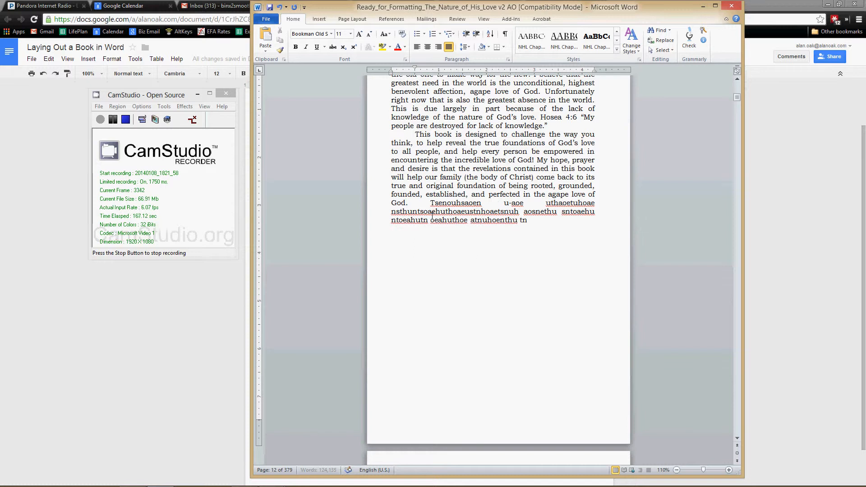
{"action": "type", "text": "eohuatnh oaentuhoaetn hutnoaehu noaehunst h sath"}
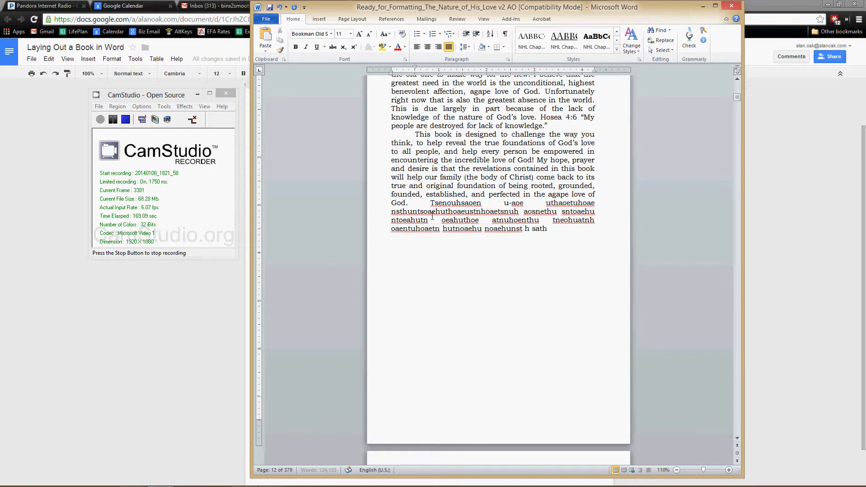
{"action": "type", "text": "osentuhsa oestnhusntoeh utnh"}
{"action": "scroll", "coordinate": [478, 318], "scroll_direction": "down", "scroll_amount": 5}
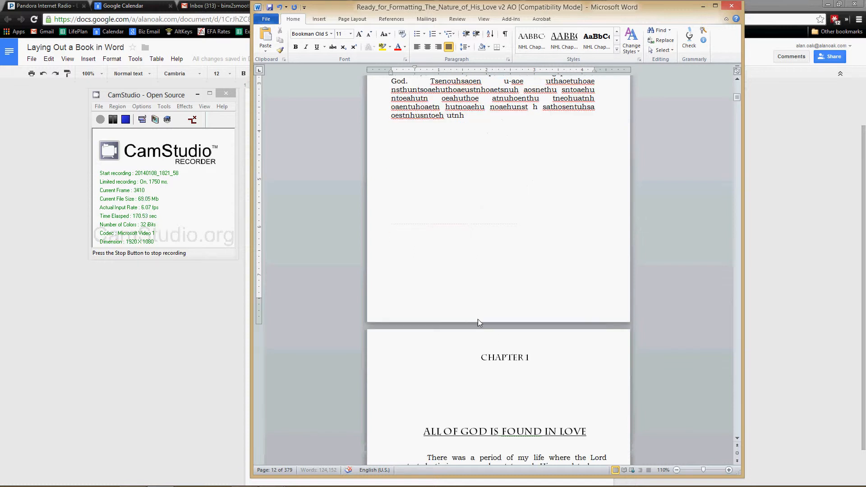
Step: Copy the filler text and paste it repeatedly below itself until it runs onto another page, and check where Chapter 1 starts
{"action": "left_click_drag", "start_coordinate": [468, 116], "coordinate": [411, 84]}
{"action": "left_click", "coordinate": [411, 83]}
{"action": "left_click_drag", "start_coordinate": [465, 115], "coordinate": [432, 86]}
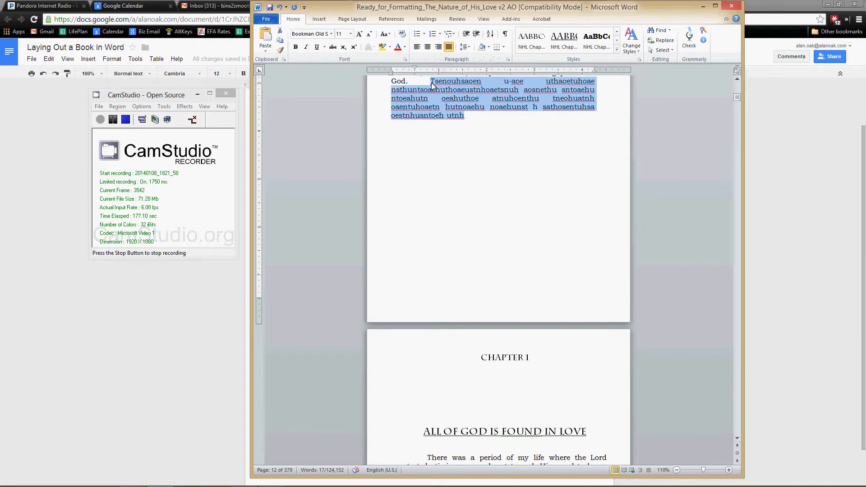
{"action": "left_click", "coordinate": [481, 119]}
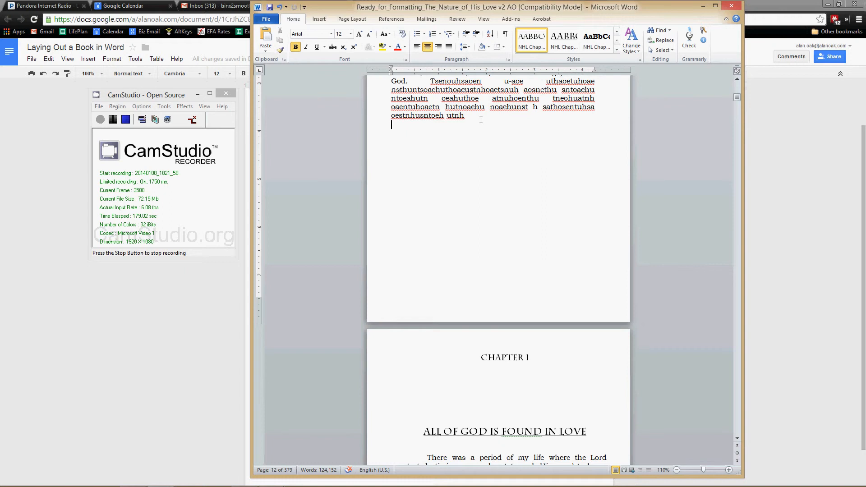
{"action": "key", "text": "ctrl+v"}
{"action": "key", "text": "ctrl+v"}
{"action": "key", "text": "ctrl+v"}
{"action": "key", "text": "ctrl+v"}
{"action": "key", "text": "ctrl+v"}
{"action": "key", "text": "ctrl+v"}
{"action": "key", "text": "ctrl+v"}
{"action": "key", "text": "ctrl+v"}
{"action": "key", "text": "ctrl+v"}
{"action": "key", "text": "ctrl+v"}
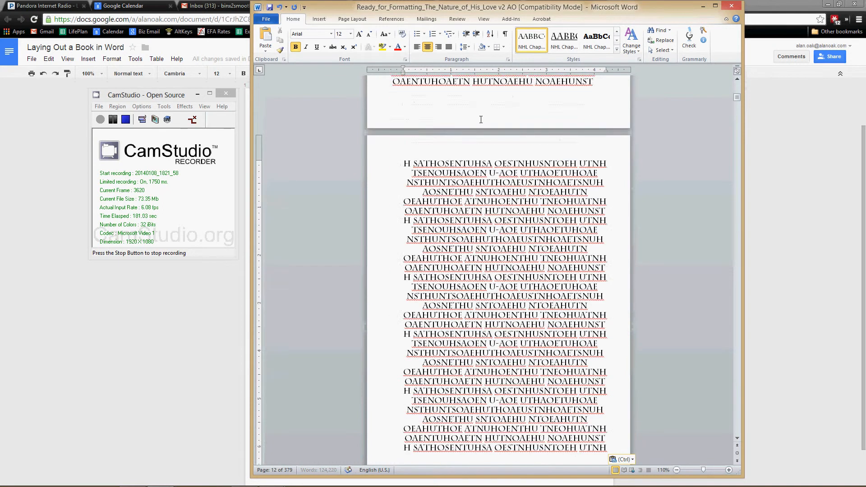
{"action": "scroll", "coordinate": [473, 203], "scroll_direction": "down", "scroll_amount": 10}
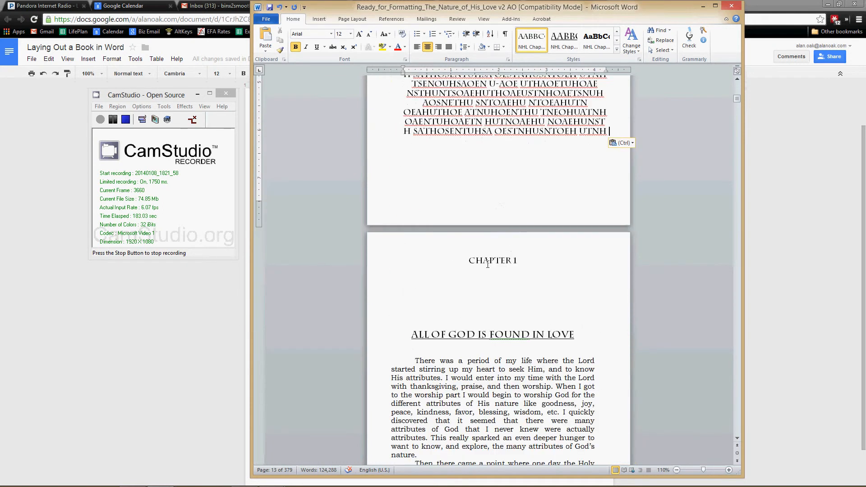
{"action": "scroll", "coordinate": [624, 330], "scroll_direction": "up", "scroll_amount": 7}
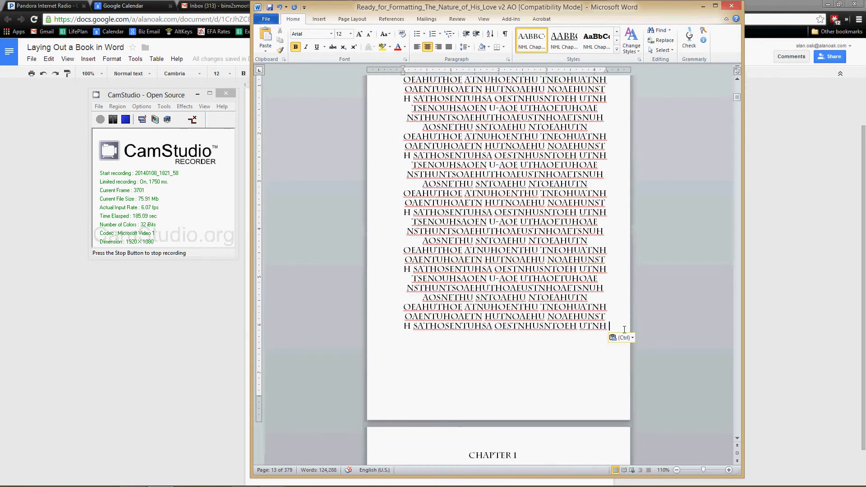
Step: Delete all the filler text after the Introduction's final "God."
{"action": "left_click_drag", "start_coordinate": [613, 329], "coordinate": [412, 271]}
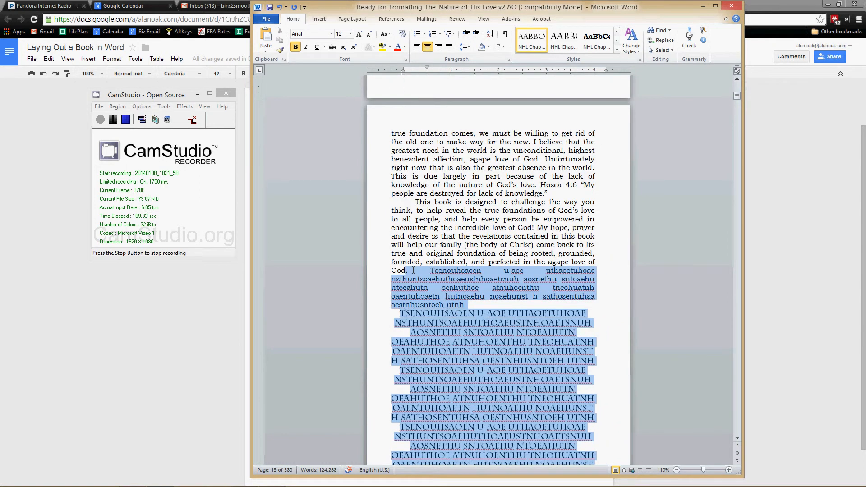
{"action": "key", "text": "Delete"}
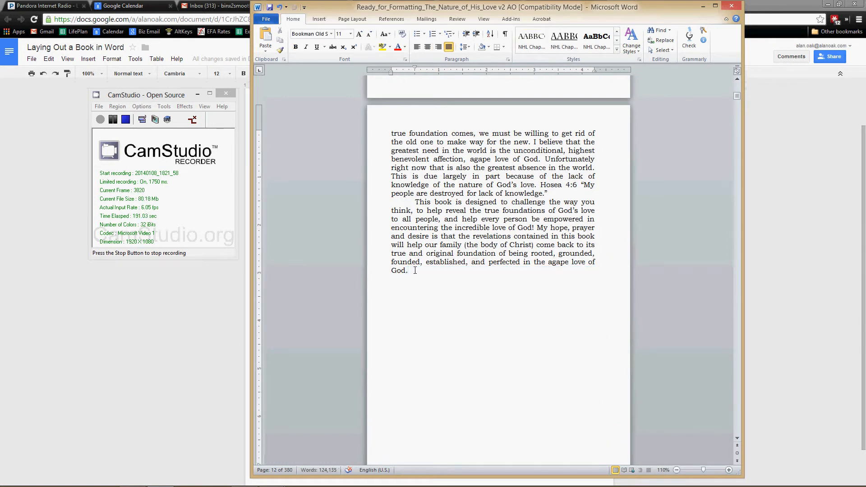
Step: Delete the page break between the Introduction's final "God." and the Chapter 1 heading
{"action": "scroll", "coordinate": [415, 271], "scroll_direction": "down", "scroll_amount": 5}
{"action": "scroll", "coordinate": [412, 259], "scroll_direction": "down", "scroll_amount": 5}
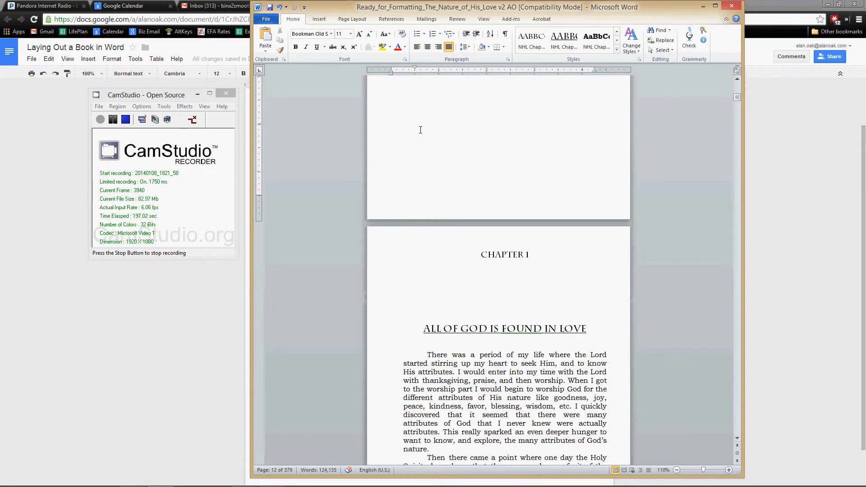
{"action": "scroll", "coordinate": [456, 261], "scroll_direction": "up", "scroll_amount": 15}
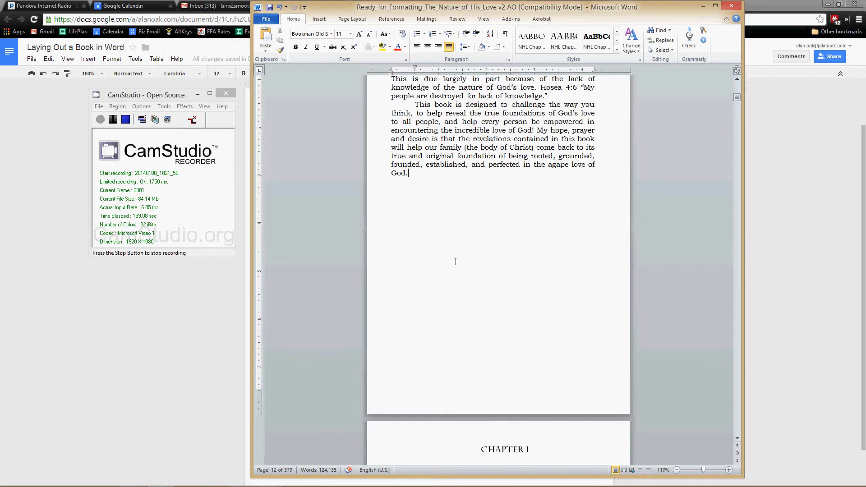
{"action": "scroll", "coordinate": [460, 259], "scroll_direction": "up", "scroll_amount": 3}
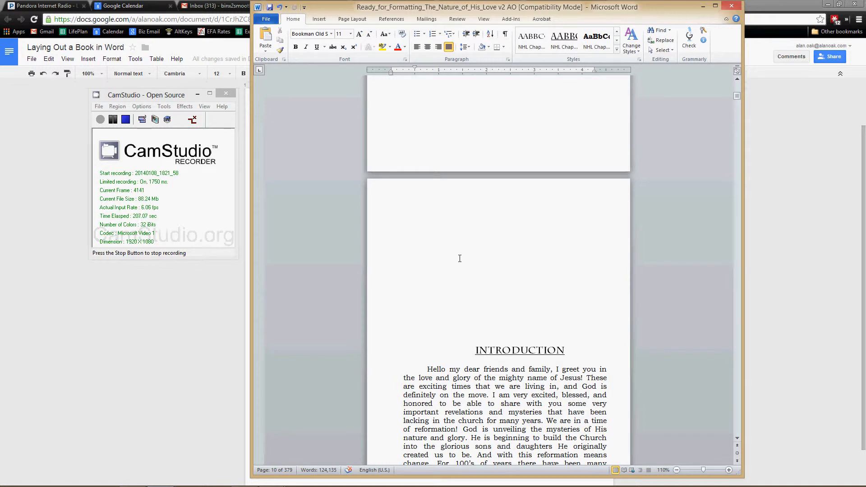
{"action": "scroll", "coordinate": [460, 258], "scroll_direction": "down", "scroll_amount": 12}
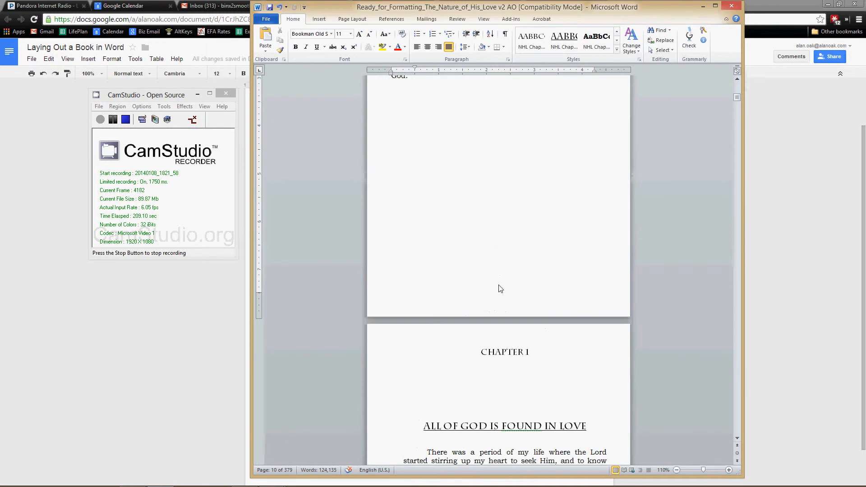
{"action": "left_click_drag", "start_coordinate": [480, 353], "coordinate": [409, 77]}
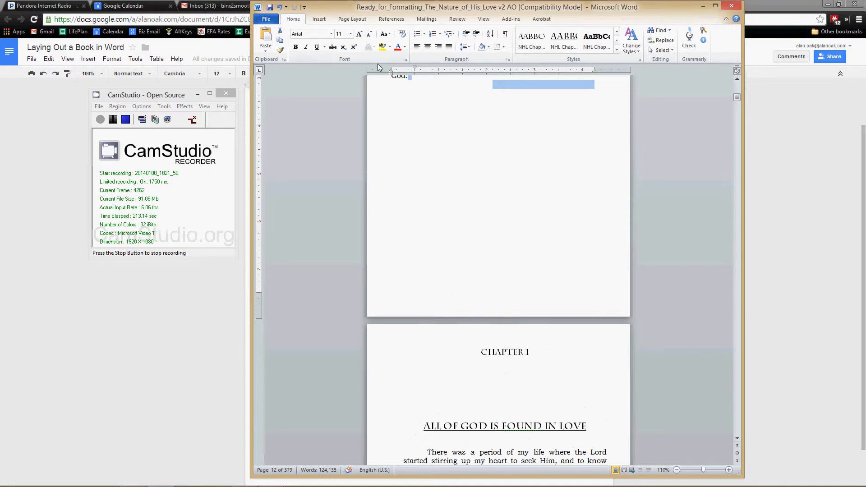
{"action": "key", "text": "Delete"}
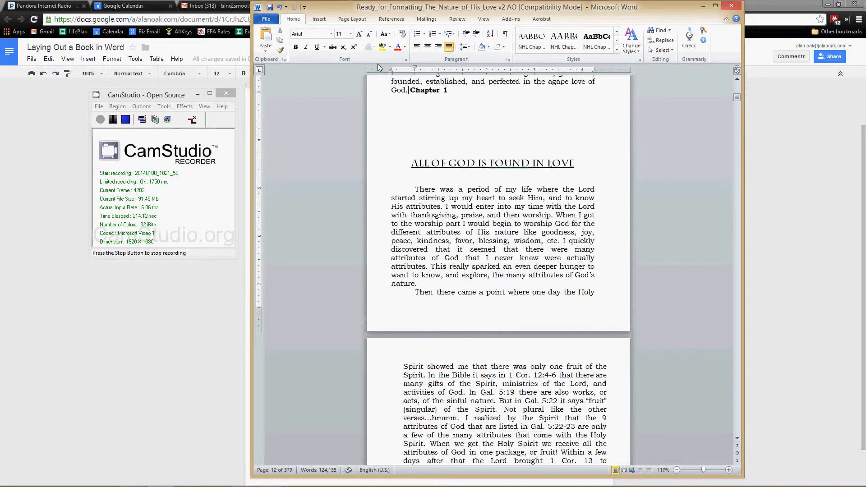
Step: Insert a Next Page section break between the Introduction's final "God." and the Chapter 1 heading
{"action": "left_click", "coordinate": [409, 90]}
{"action": "left_click", "coordinate": [359, 19]}
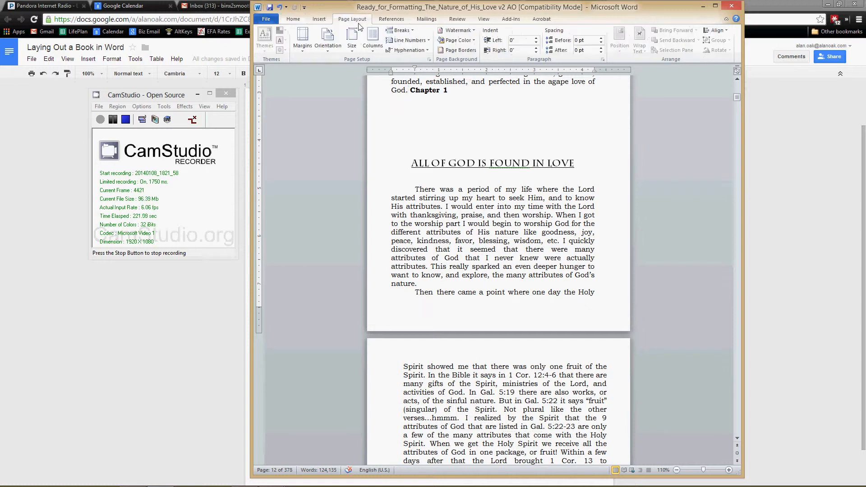
{"action": "left_click", "coordinate": [400, 30]}
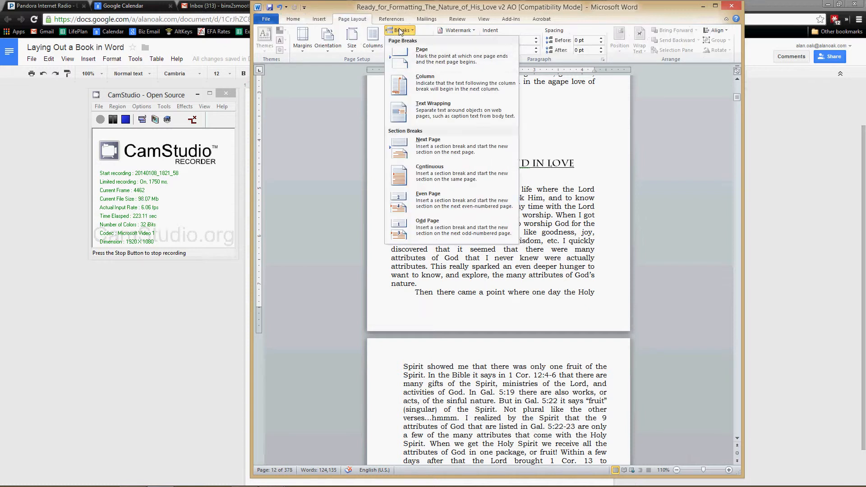
{"action": "left_click", "coordinate": [437, 150]}
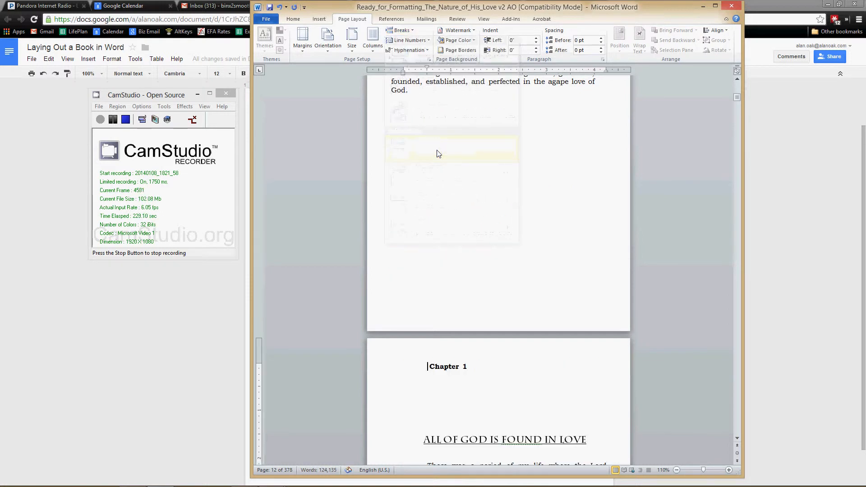
Step: Apply the first NHL Chapter style to the "Chapter 1" heading and check the chapter's opening page
{"action": "left_click", "coordinate": [414, 245]}
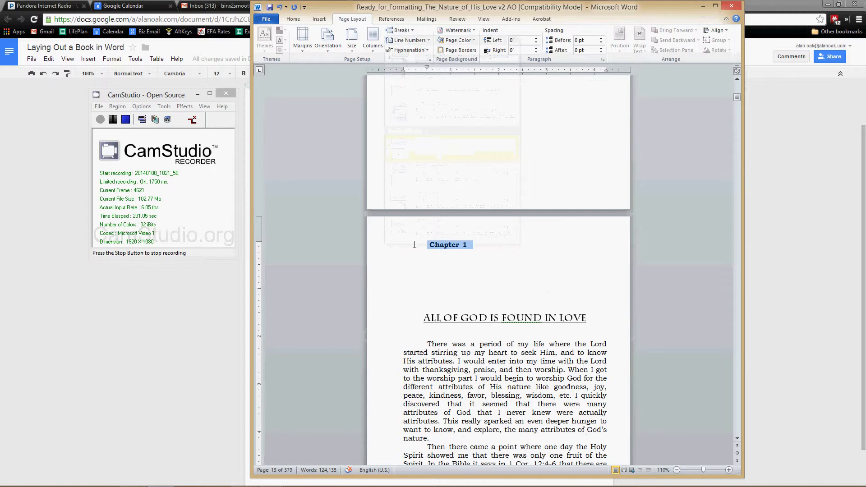
{"action": "left_click", "coordinate": [293, 19]}
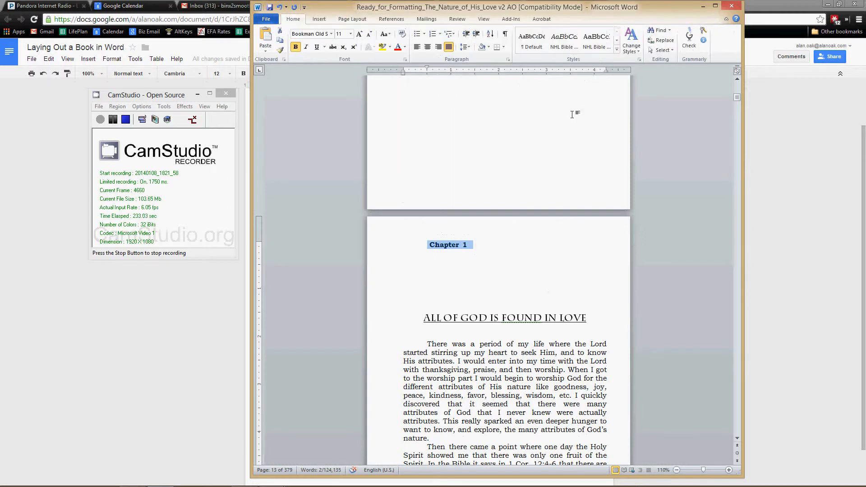
{"action": "left_click", "coordinate": [617, 41]}
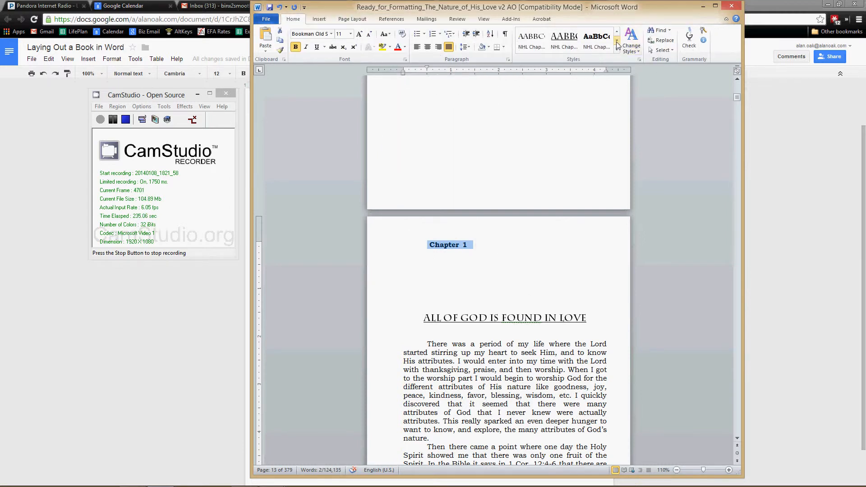
{"action": "left_click", "coordinate": [532, 40]}
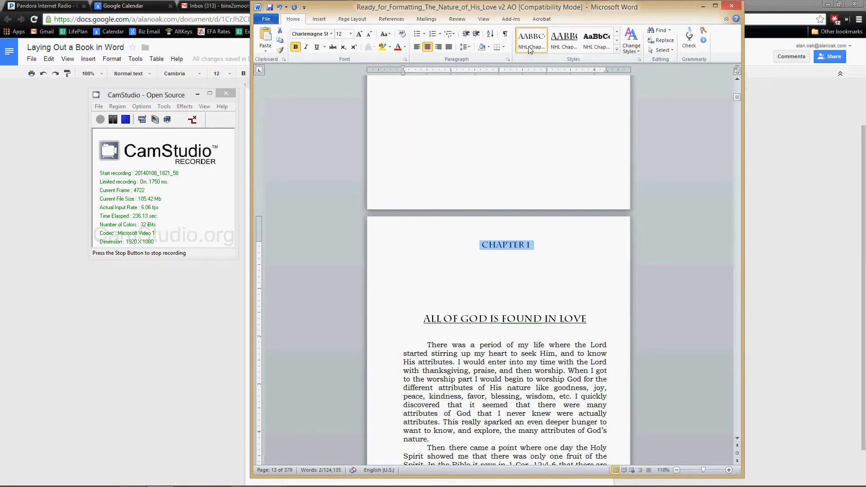
{"action": "left_click", "coordinate": [537, 352]}
{"action": "scroll", "coordinate": [539, 356], "scroll_direction": "down", "scroll_amount": 5}
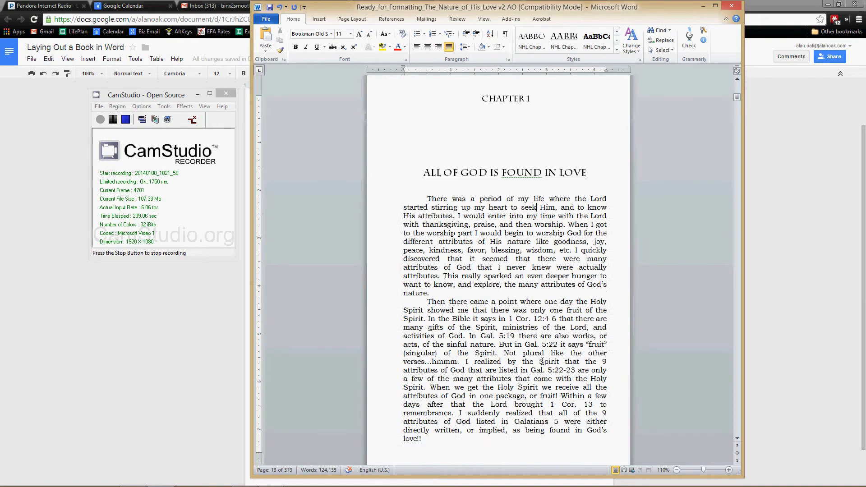
{"action": "scroll", "coordinate": [542, 361], "scroll_direction": "up", "scroll_amount": 20}
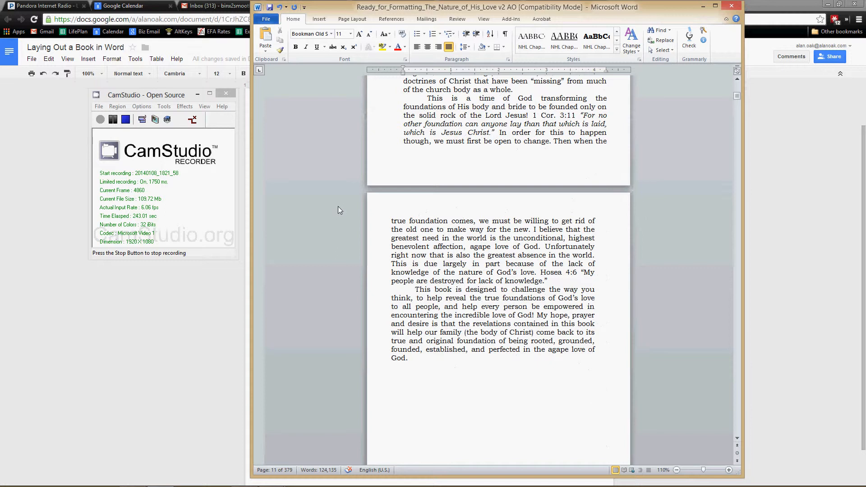
Step: Review the page layout of the book's title and copyright pages up to the Table of Contents
{"action": "left_click", "coordinate": [114, 120]}
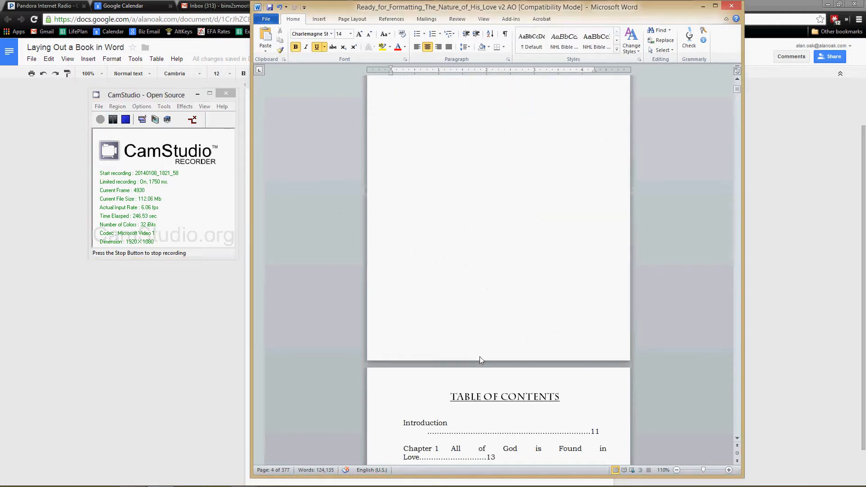
{"action": "scroll", "coordinate": [491, 425], "scroll_direction": "up", "scroll_amount": 20}
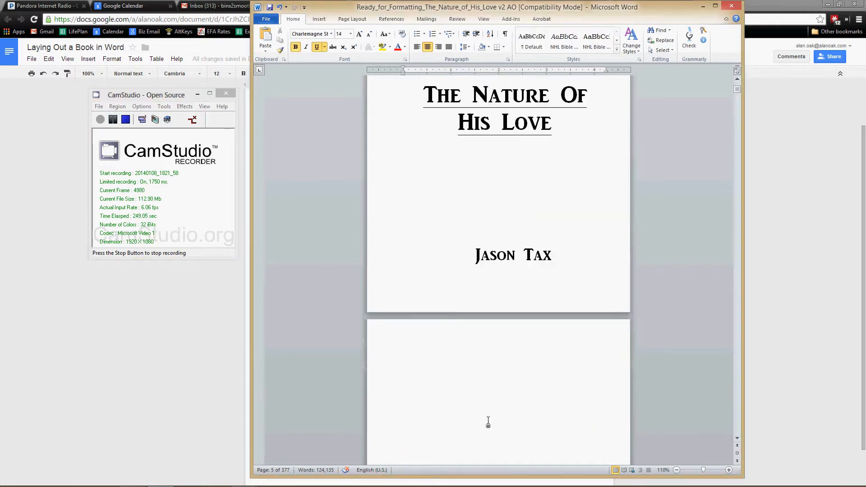
{"action": "scroll", "coordinate": [489, 420], "scroll_direction": "up", "scroll_amount": 10}
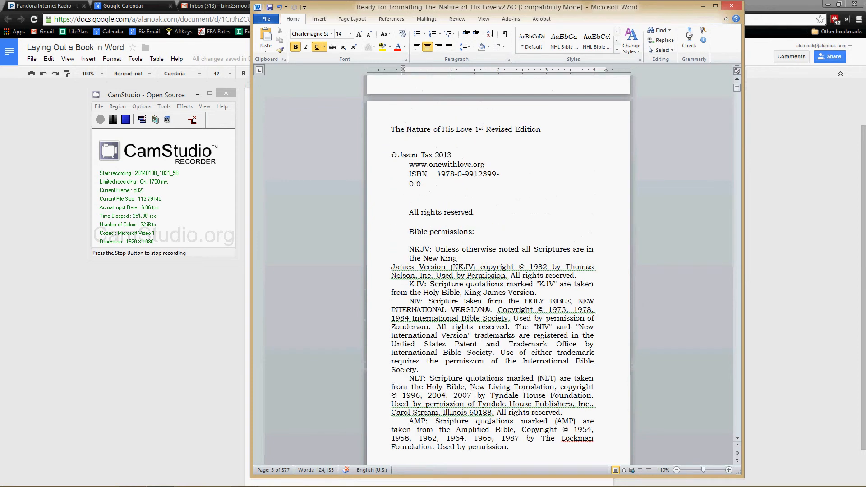
{"action": "scroll", "coordinate": [474, 299], "scroll_direction": "down", "scroll_amount": 20}
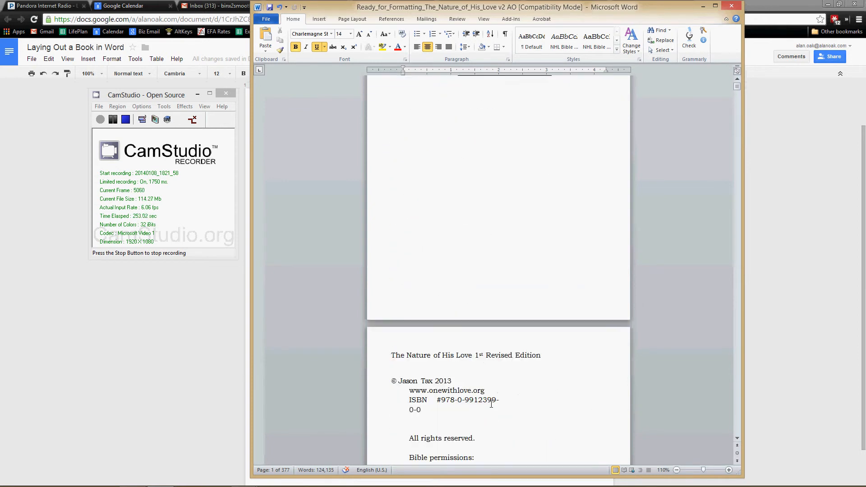
{"action": "scroll", "coordinate": [496, 379], "scroll_direction": "up", "scroll_amount": 10}
{"action": "scroll", "coordinate": [496, 379], "scroll_direction": "up", "scroll_amount": 5}
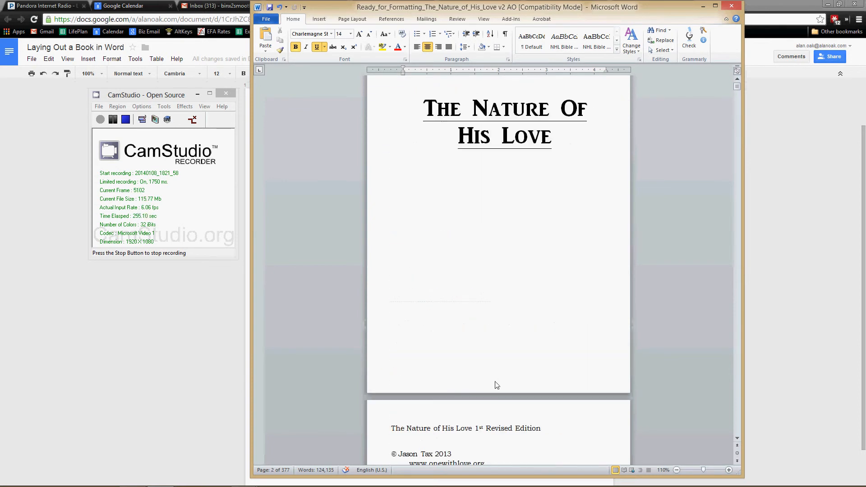
{"action": "scroll", "coordinate": [496, 379], "scroll_direction": "down", "scroll_amount": 10}
{"action": "scroll", "coordinate": [488, 306], "scroll_direction": "down", "scroll_amount": 6}
{"action": "scroll", "coordinate": [487, 306], "scroll_direction": "down", "scroll_amount": 15}
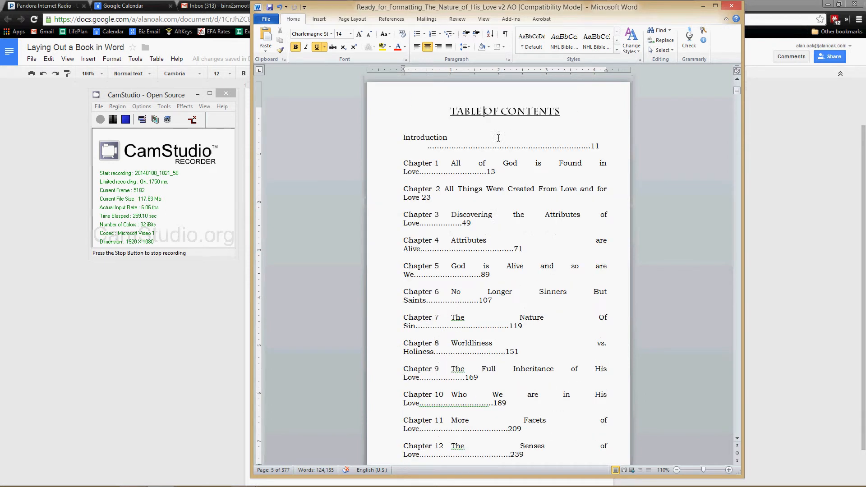
Step: Check the page breaks from the Table of Contents through the Dedication, Acknowledgments and Introduction to Chapter 1
{"action": "scroll", "coordinate": [490, 419], "scroll_direction": "down", "scroll_amount": 6}
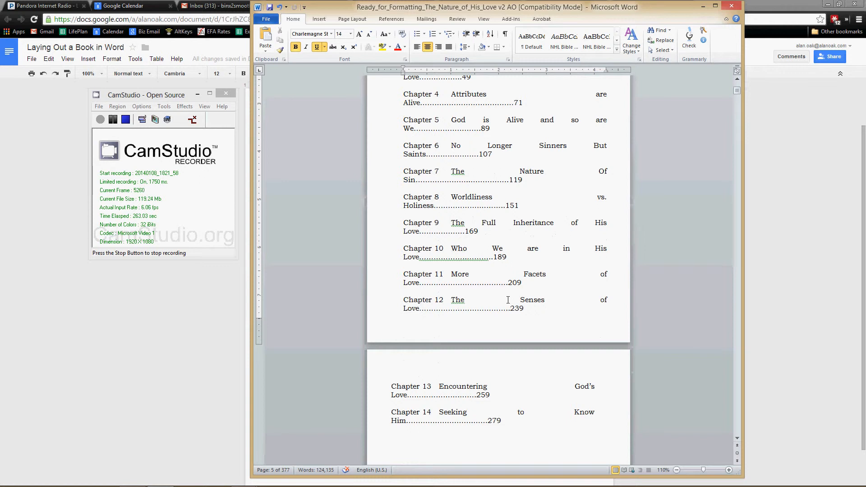
{"action": "scroll", "coordinate": [508, 300], "scroll_direction": "down", "scroll_amount": 6}
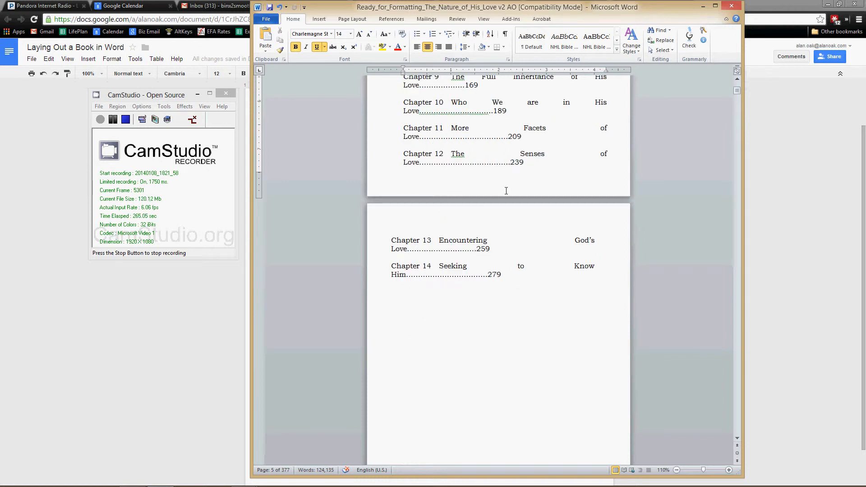
{"action": "scroll", "coordinate": [511, 393], "scroll_direction": "down", "scroll_amount": 20}
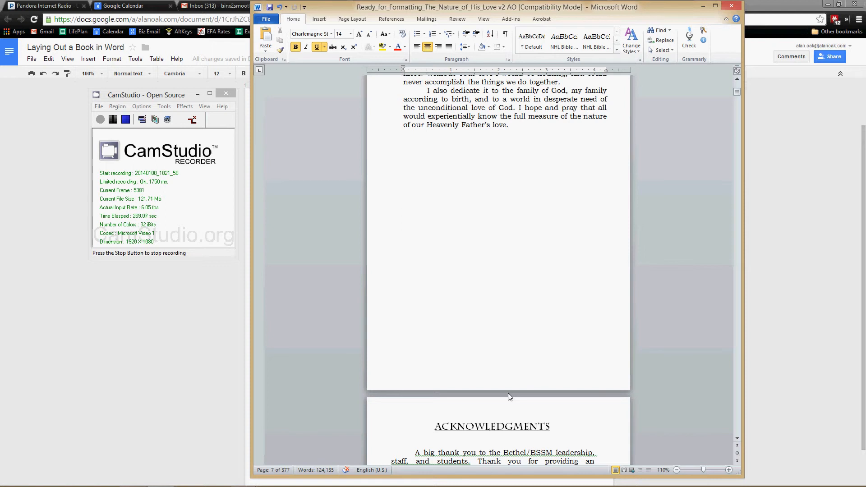
{"action": "scroll", "coordinate": [508, 394], "scroll_direction": "down", "scroll_amount": 20}
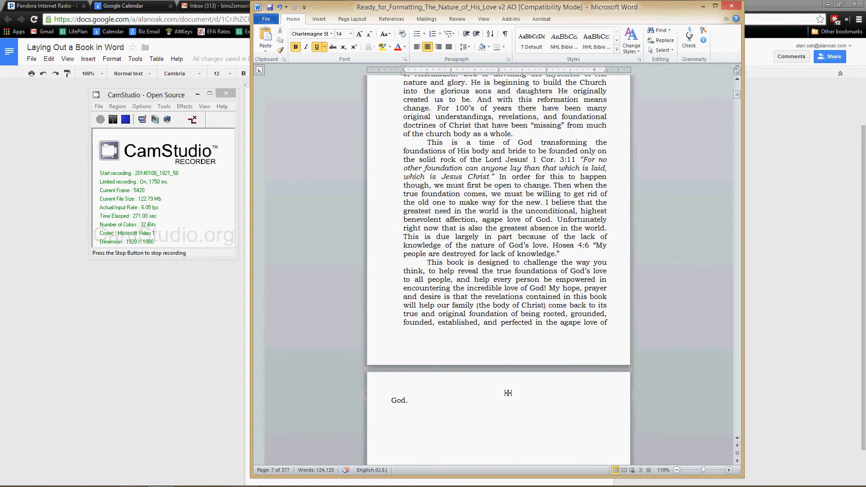
{"action": "scroll", "coordinate": [508, 394], "scroll_direction": "up", "scroll_amount": 10}
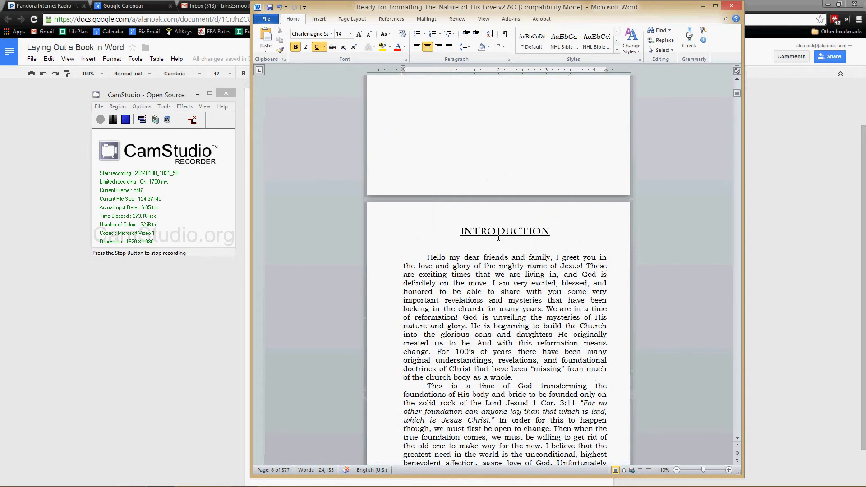
{"action": "scroll", "coordinate": [519, 387], "scroll_direction": "down", "scroll_amount": 9}
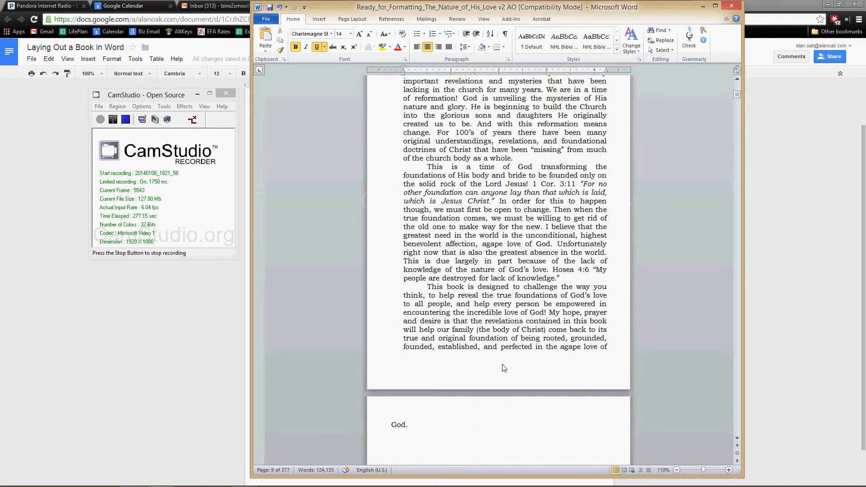
{"action": "scroll", "coordinate": [504, 369], "scroll_direction": "down", "scroll_amount": 12}
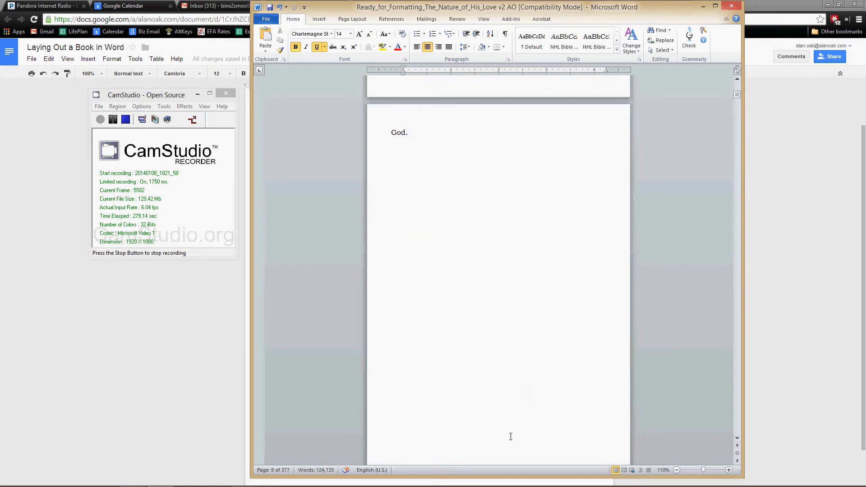
{"action": "scroll", "coordinate": [511, 437], "scroll_direction": "down", "scroll_amount": 7}
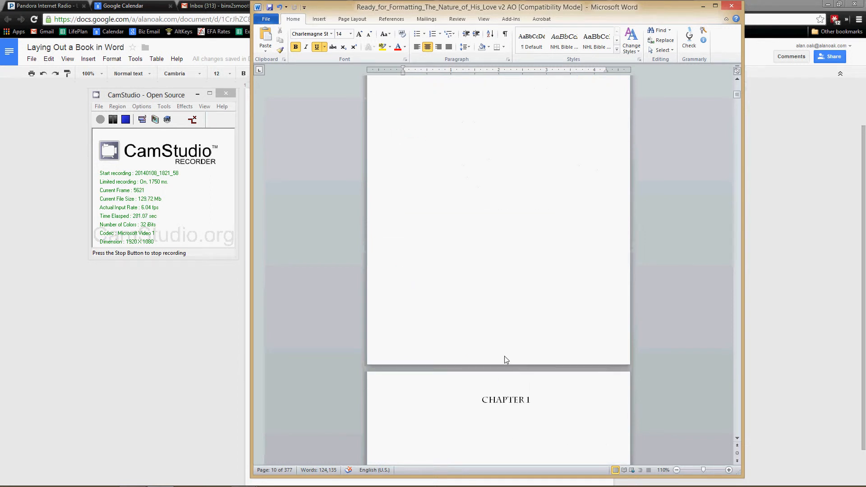
{"action": "scroll", "coordinate": [507, 364], "scroll_direction": "down", "scroll_amount": 13}
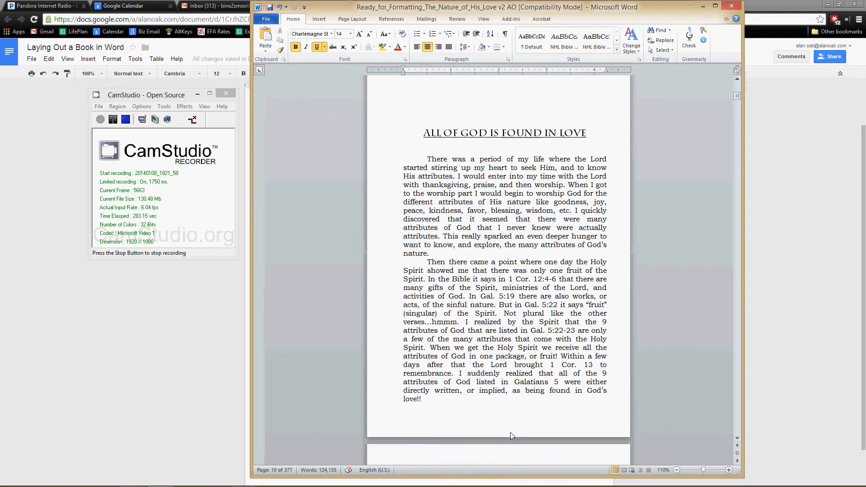
Step: Recheck the opening page of Chapter 1 and the end of the Introduction, and return to the title page
{"action": "scroll", "coordinate": [501, 102], "scroll_direction": "up", "scroll_amount": 4}
{"action": "scroll", "coordinate": [499, 225], "scroll_direction": "down", "scroll_amount": 5}
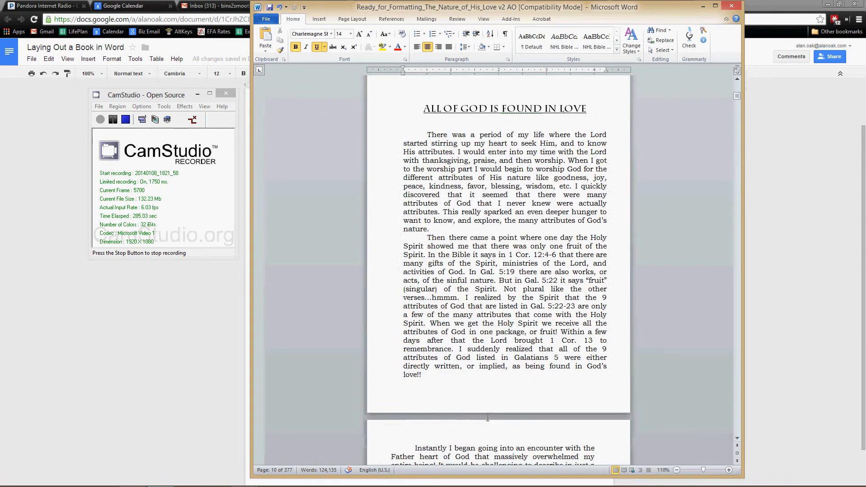
{"action": "scroll", "coordinate": [488, 419], "scroll_direction": "up", "scroll_amount": 8}
{"action": "scroll", "coordinate": [488, 419], "scroll_direction": "up", "scroll_amount": 20}
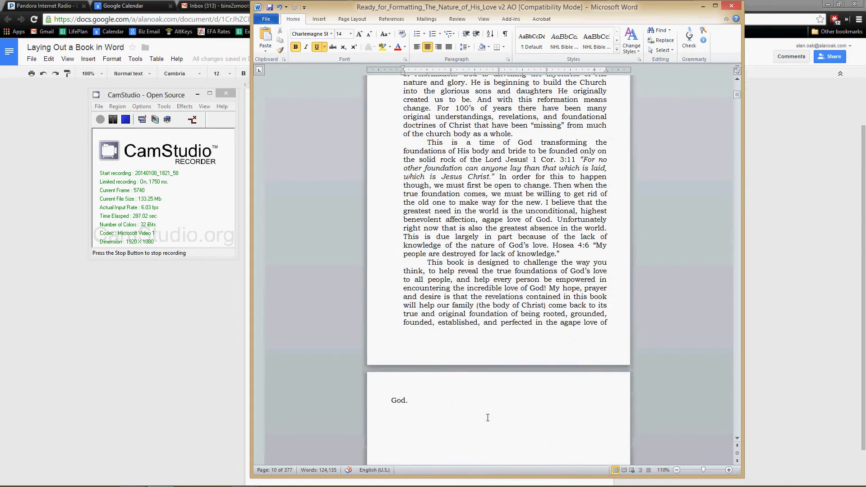
{"action": "scroll", "coordinate": [488, 416], "scroll_direction": "up", "scroll_amount": 20}
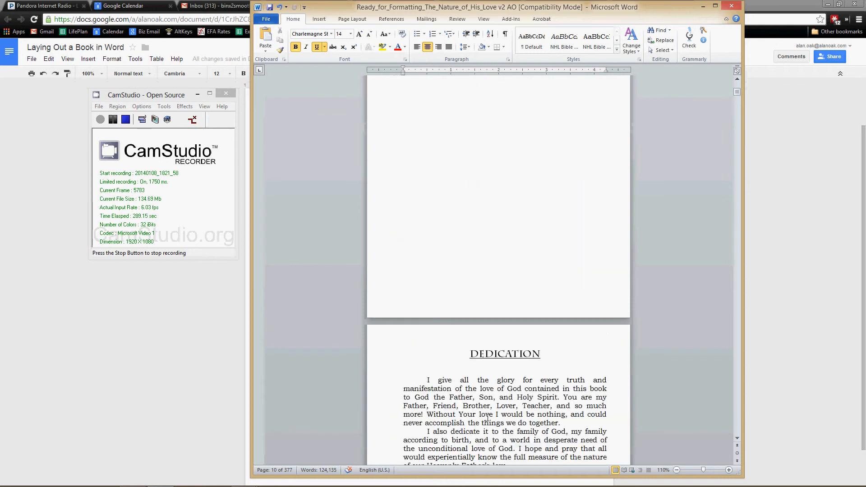
{"action": "scroll", "coordinate": [488, 416], "scroll_direction": "up", "scroll_amount": 20}
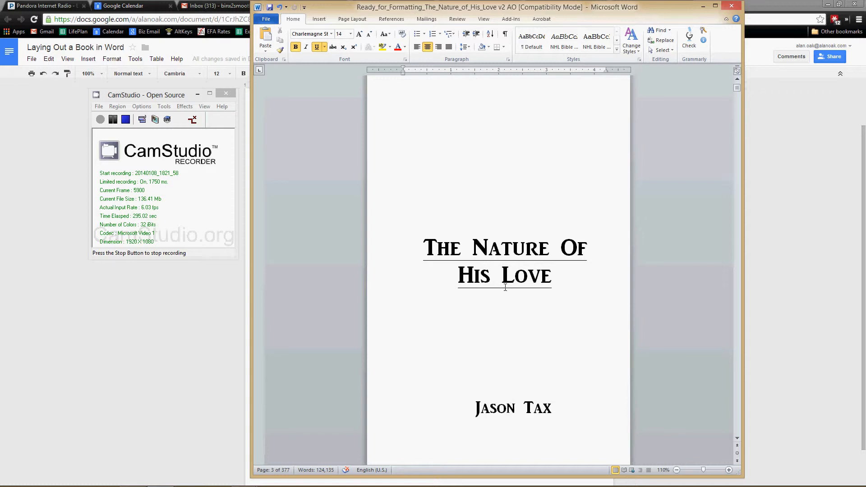
Step: Open the Section 1 footer for editing and check the headers and footers from the title page through the end of the Table of Contents
{"action": "scroll", "coordinate": [506, 288], "scroll_direction": "down", "scroll_amount": 10}
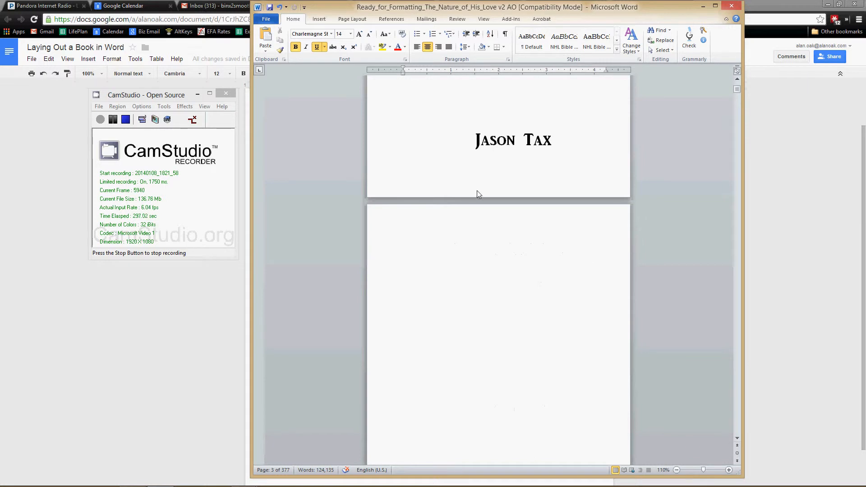
{"action": "double_click", "coordinate": [477, 190]}
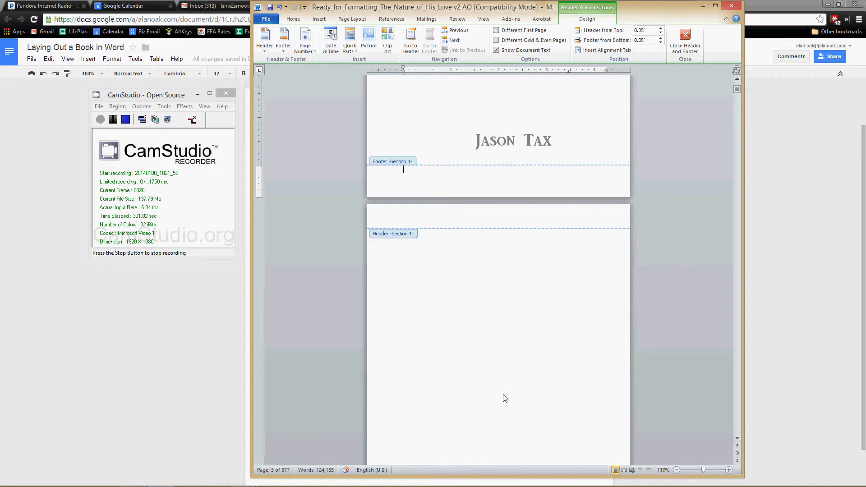
{"action": "scroll", "coordinate": [432, 256], "scroll_direction": "down", "scroll_amount": 4}
{"action": "scroll", "coordinate": [496, 358], "scroll_direction": "down", "scroll_amount": 12}
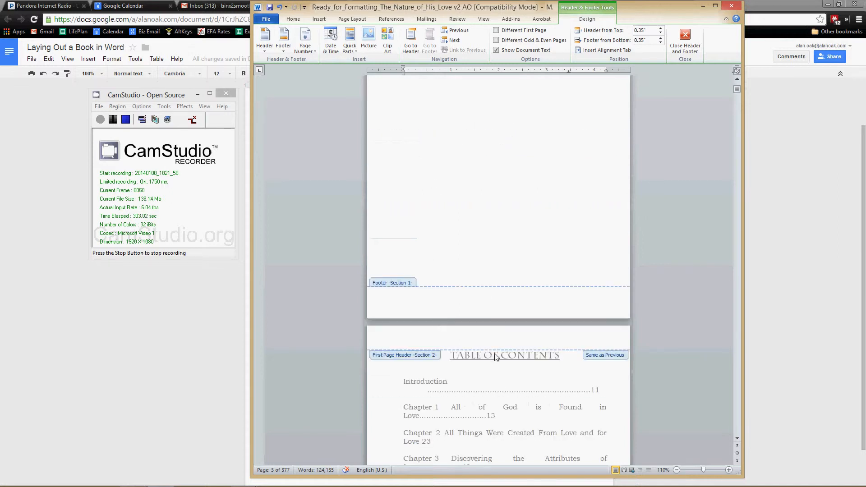
{"action": "scroll", "coordinate": [475, 369], "scroll_direction": "down", "scroll_amount": 13}
{"action": "scroll", "coordinate": [475, 369], "scroll_direction": "up", "scroll_amount": 6}
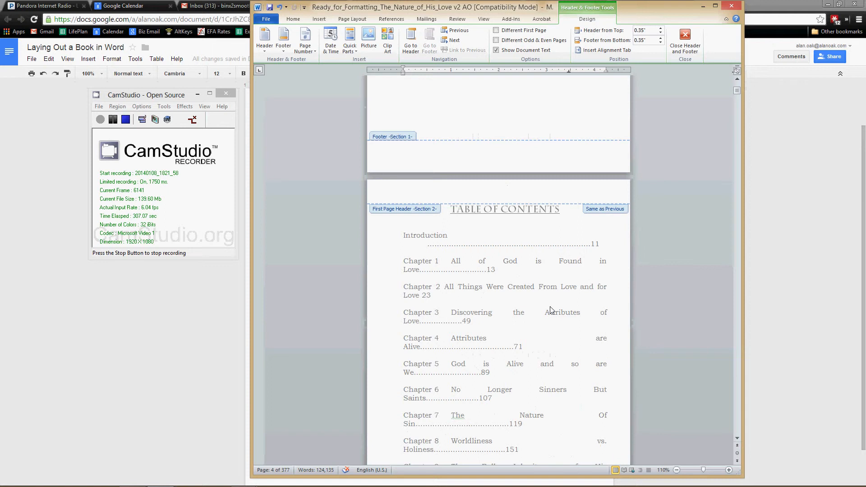
{"action": "scroll", "coordinate": [550, 310], "scroll_direction": "down", "scroll_amount": 5}
{"action": "scroll", "coordinate": [551, 310], "scroll_direction": "down", "scroll_amount": 20}
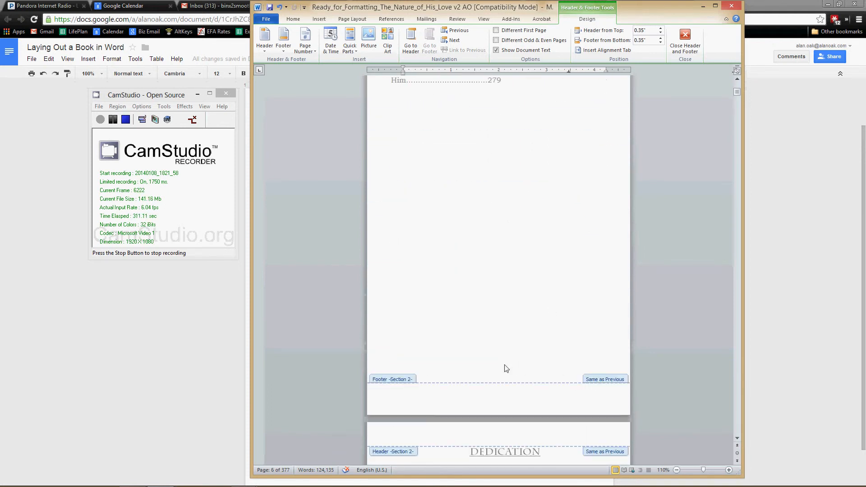
Step: Insert a centered Plain Number 2 page number at the bottom of the page in the Section 2 footer and select it
{"action": "left_click", "coordinate": [500, 397]}
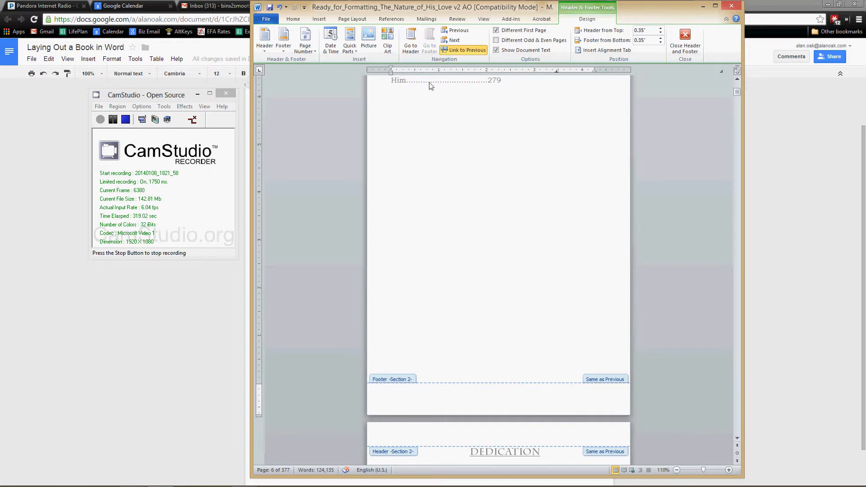
{"action": "left_click", "coordinate": [314, 54]}
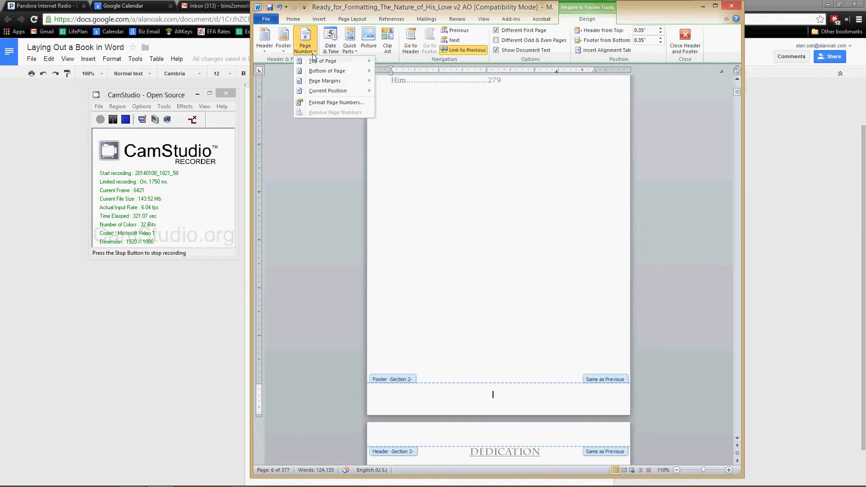
{"action": "left_click", "coordinate": [317, 70]}
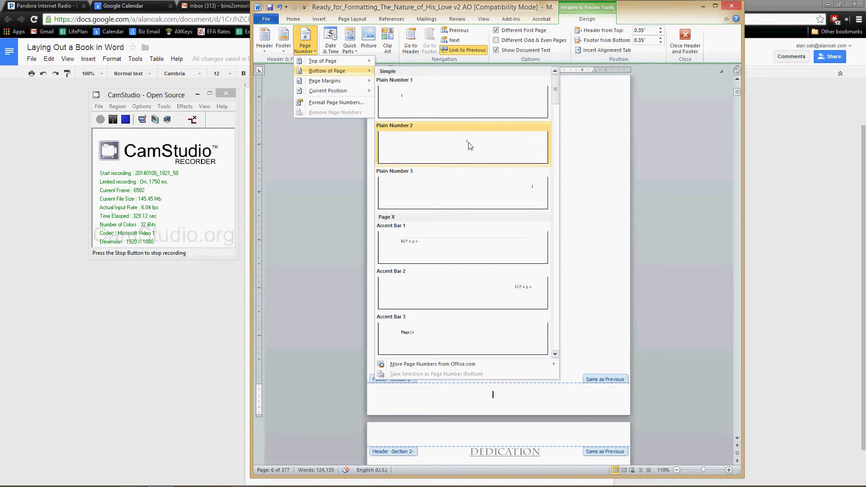
{"action": "left_click", "coordinate": [467, 146]}
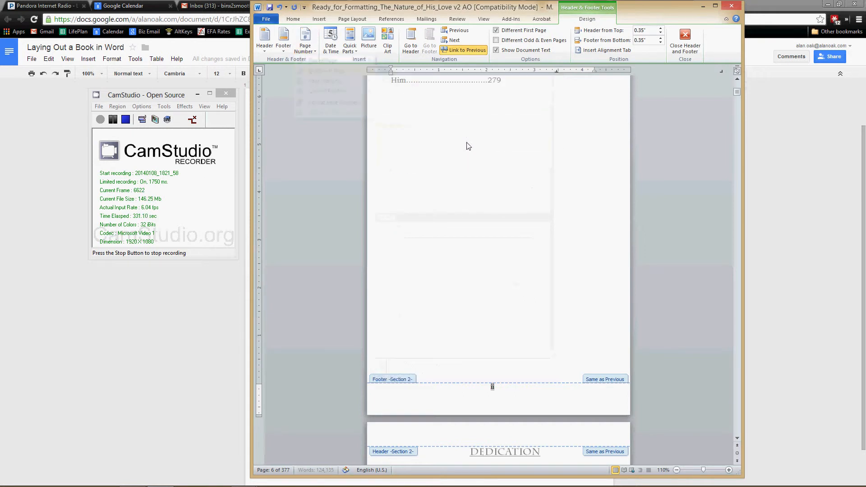
{"action": "double_click", "coordinate": [492, 387]}
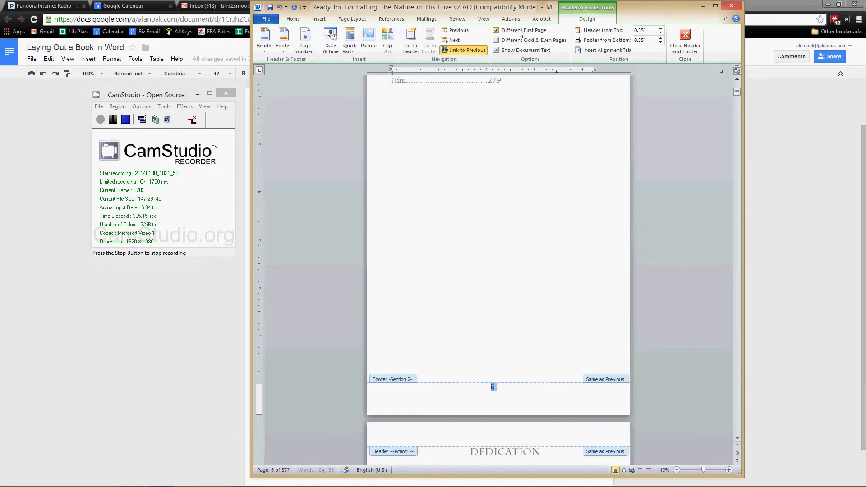
Step: Check the page numbering in the footers of the Table of Contents, Dedication and Acknowledgments pages
{"action": "scroll", "coordinate": [522, 326], "scroll_direction": "down", "scroll_amount": 3}
{"action": "scroll", "coordinate": [523, 326], "scroll_direction": "down", "scroll_amount": 1}
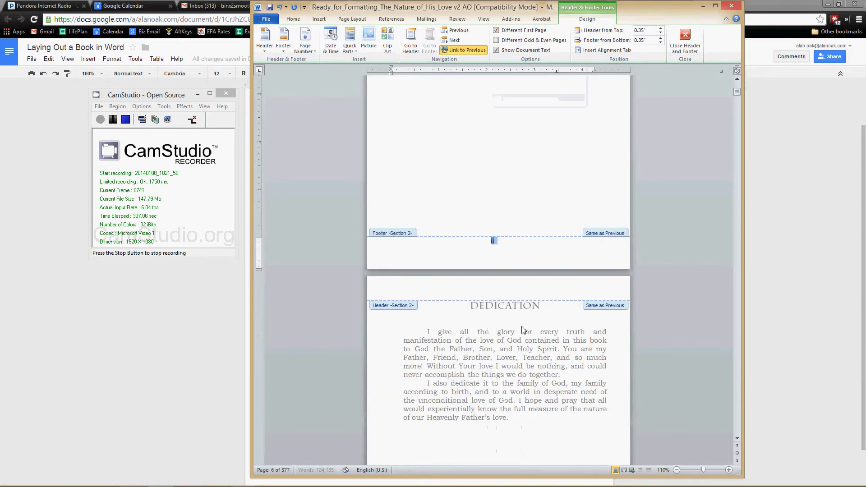
{"action": "scroll", "coordinate": [522, 326], "scroll_direction": "up", "scroll_amount": 2}
{"action": "scroll", "coordinate": [499, 341], "scroll_direction": "up", "scroll_amount": 8}
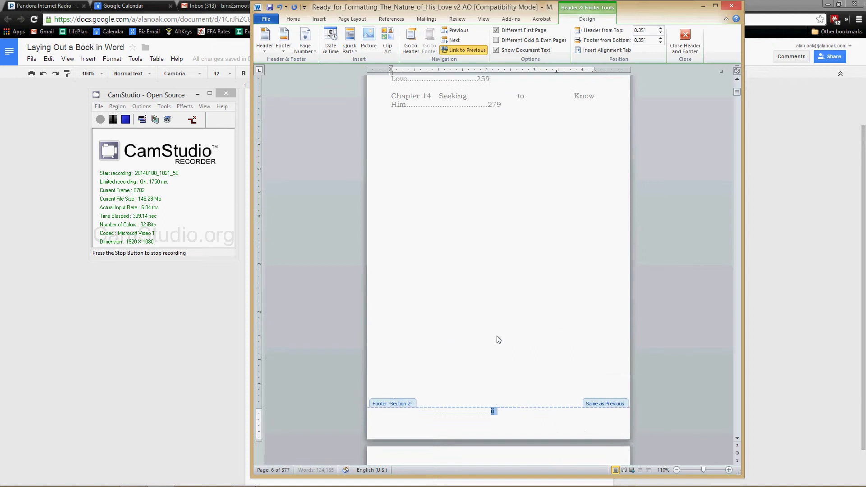
{"action": "scroll", "coordinate": [506, 256], "scroll_direction": "up", "scroll_amount": 7}
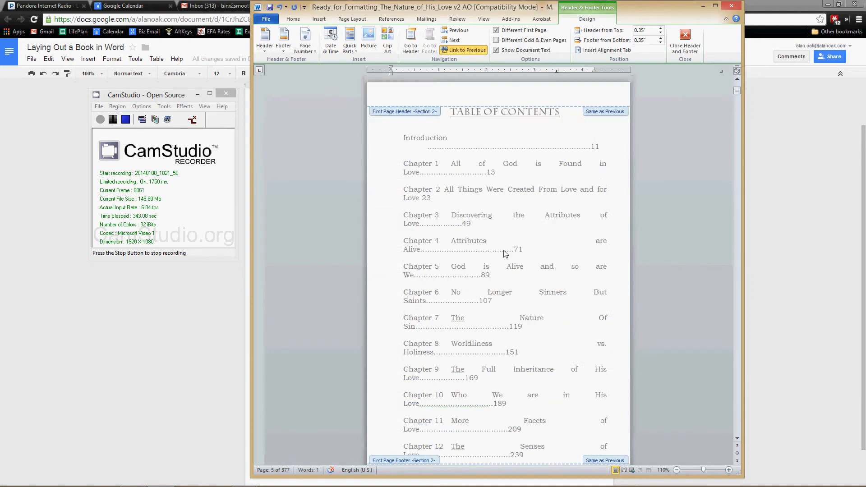
{"action": "scroll", "coordinate": [506, 254], "scroll_direction": "down", "scroll_amount": 3}
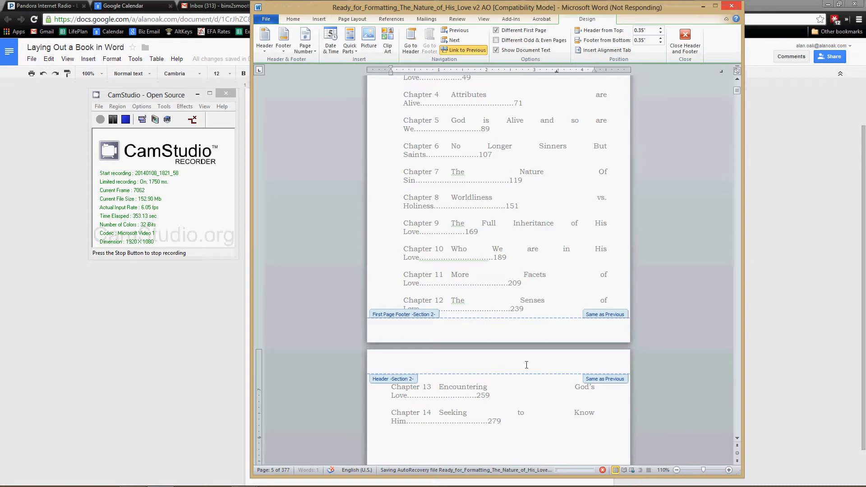
{"action": "scroll", "coordinate": [531, 367], "scroll_direction": "down", "scroll_amount": 18}
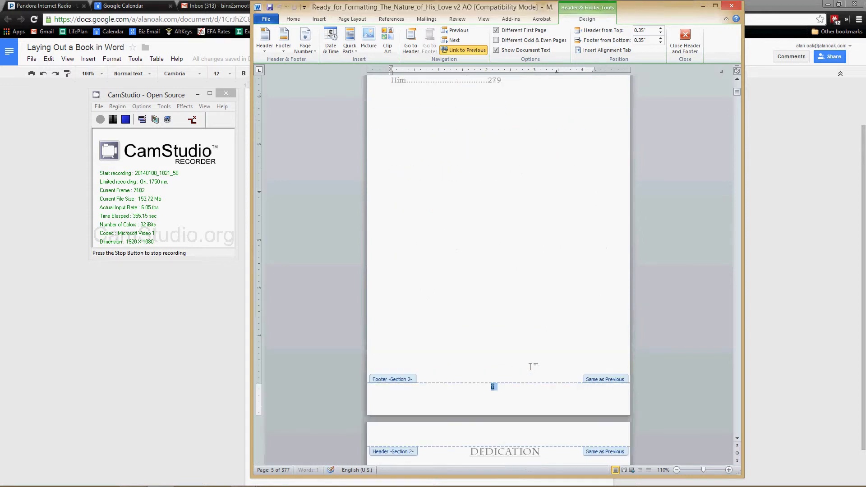
{"action": "scroll", "coordinate": [504, 373], "scroll_direction": "down", "scroll_amount": 12}
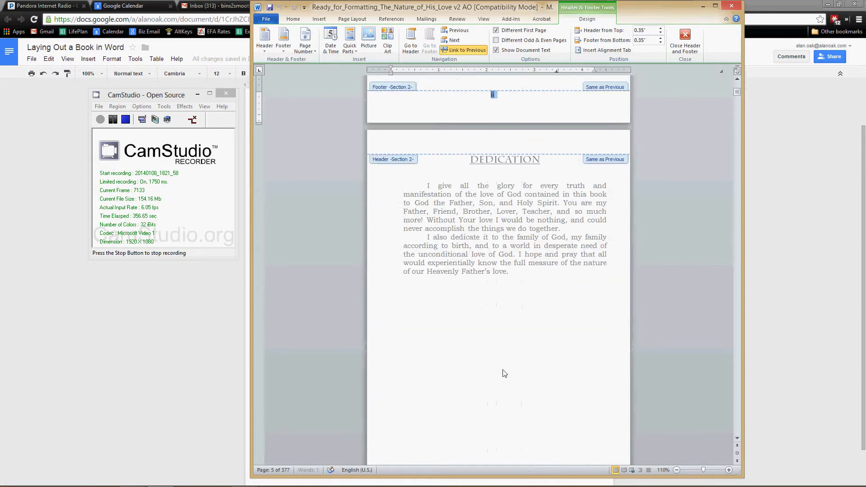
{"action": "scroll", "coordinate": [509, 365], "scroll_direction": "down", "scroll_amount": 9}
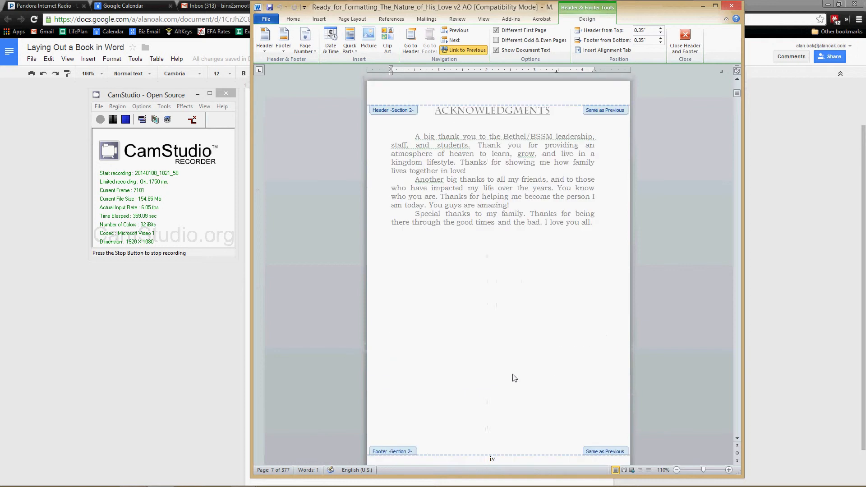
{"action": "scroll", "coordinate": [504, 363], "scroll_direction": "up", "scroll_amount": 20}
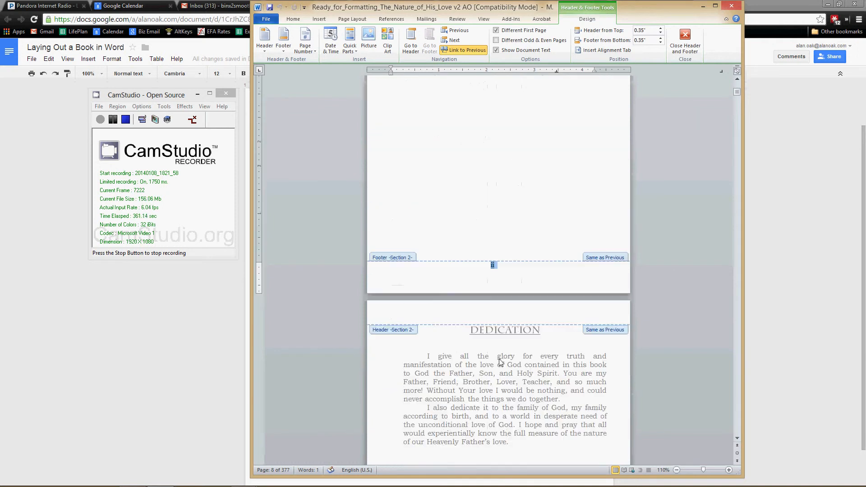
{"action": "scroll", "coordinate": [500, 357], "scroll_direction": "up", "scroll_amount": 16}
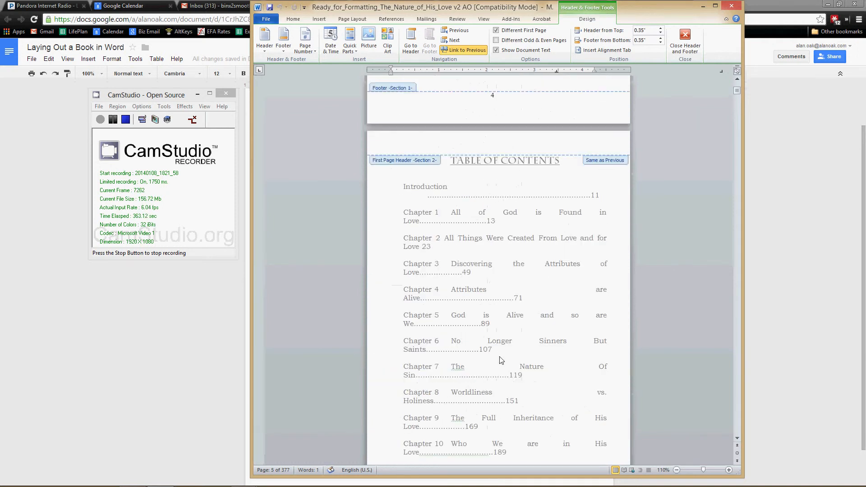
{"action": "scroll", "coordinate": [500, 358], "scroll_direction": "down", "scroll_amount": 20}
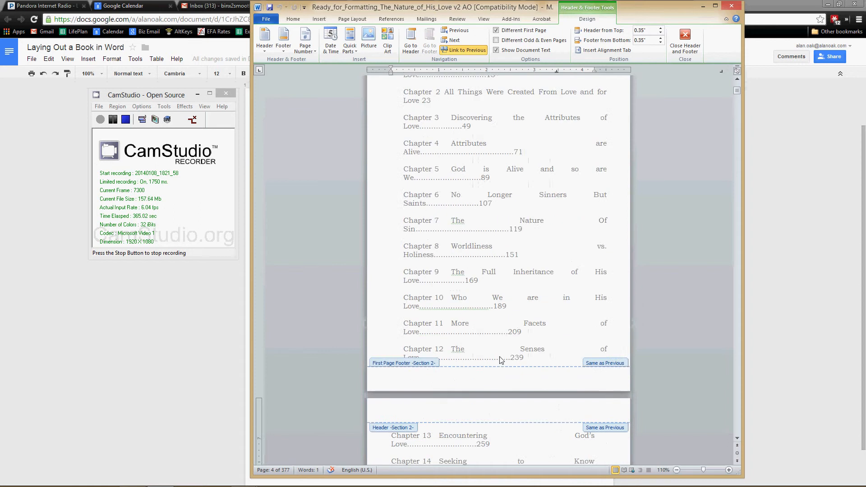
{"action": "scroll", "coordinate": [500, 360], "scroll_direction": "down", "scroll_amount": 15}
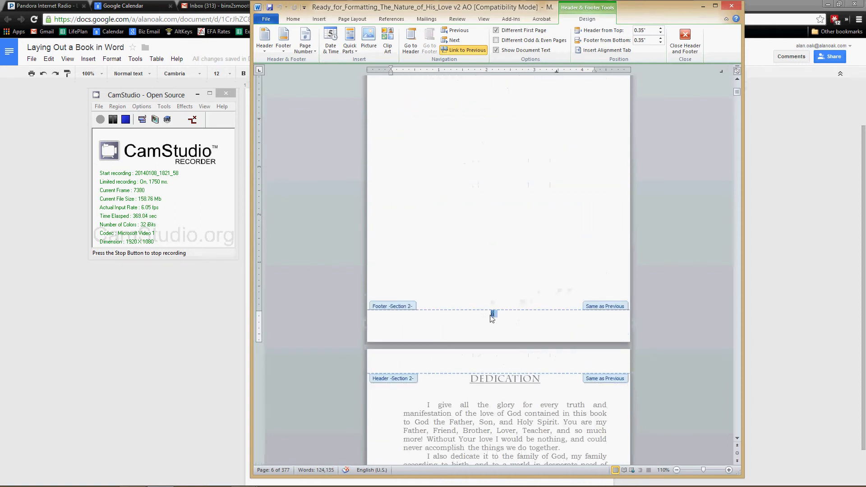
Step: Format the Section 2 footer page number in Bookman Old Style at 11 pt
{"action": "right_click", "coordinate": [493, 314]}
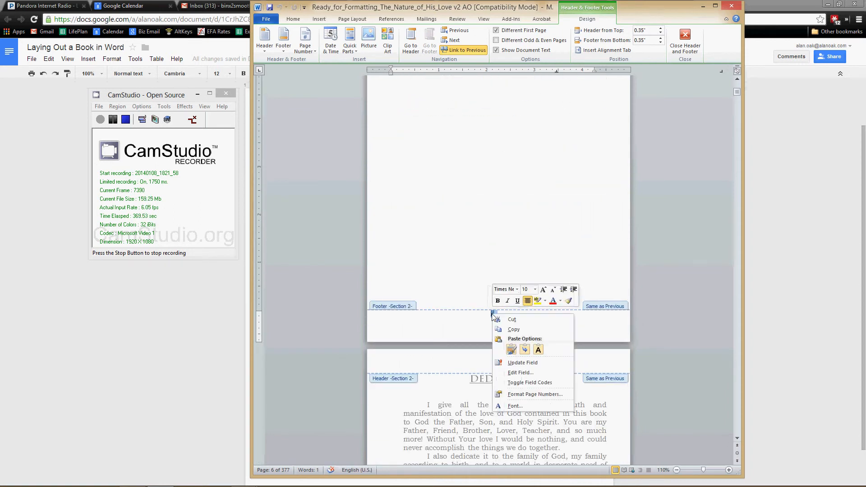
{"action": "left_click", "coordinate": [291, 19]}
{"action": "left_click", "coordinate": [324, 35]}
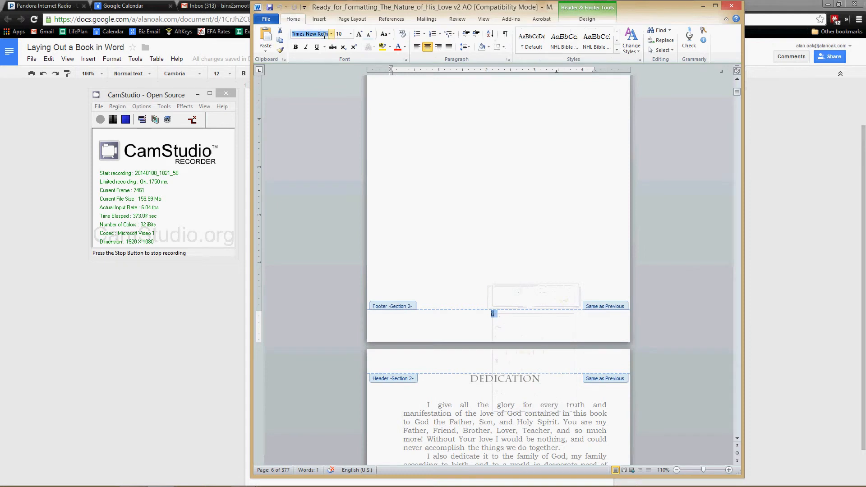
{"action": "type", "text": "Bookman Old S"}
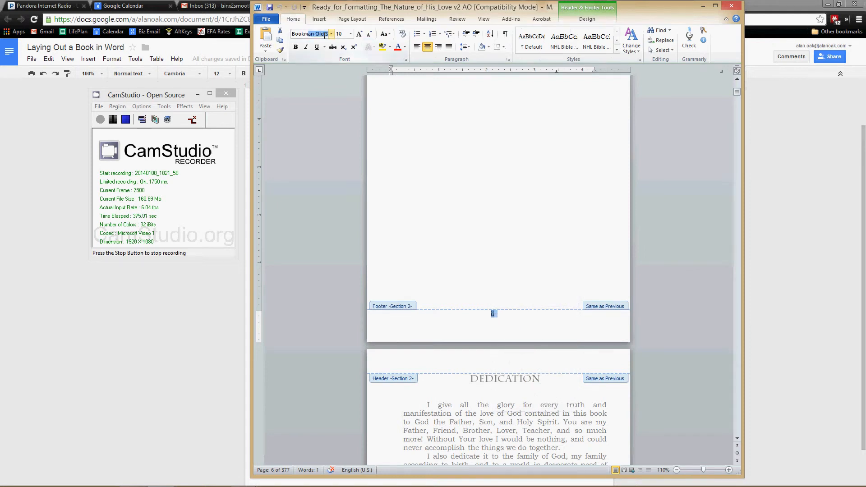
{"action": "left_click", "coordinate": [351, 34]}
{"action": "left_click", "coordinate": [350, 34]}
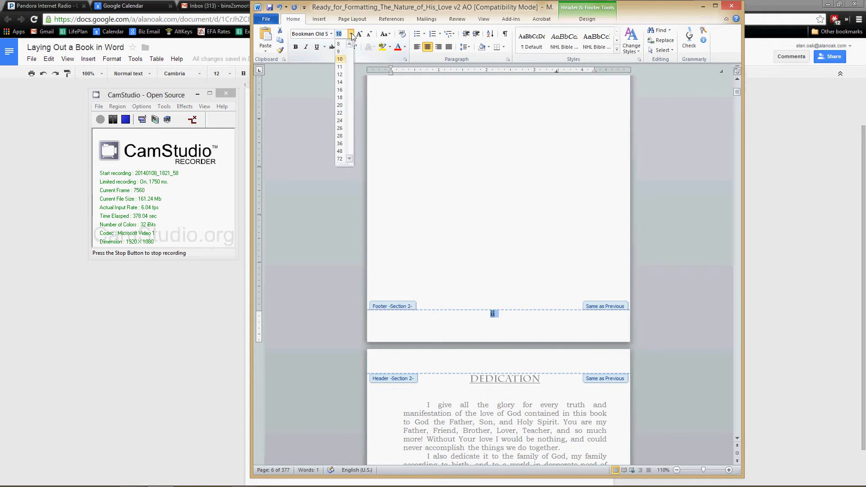
{"action": "left_click", "coordinate": [340, 67]}
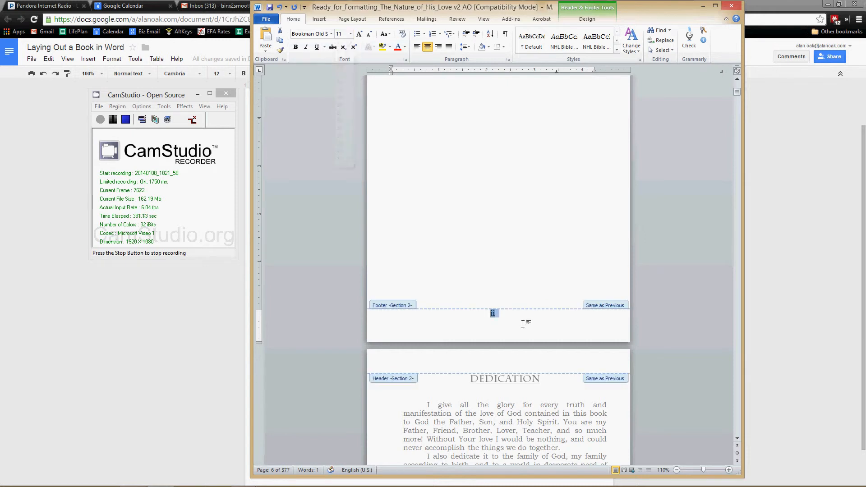
Step: Examine the page number format settings of the Section 2 footer number without changing them
{"action": "right_click", "coordinate": [493, 316]}
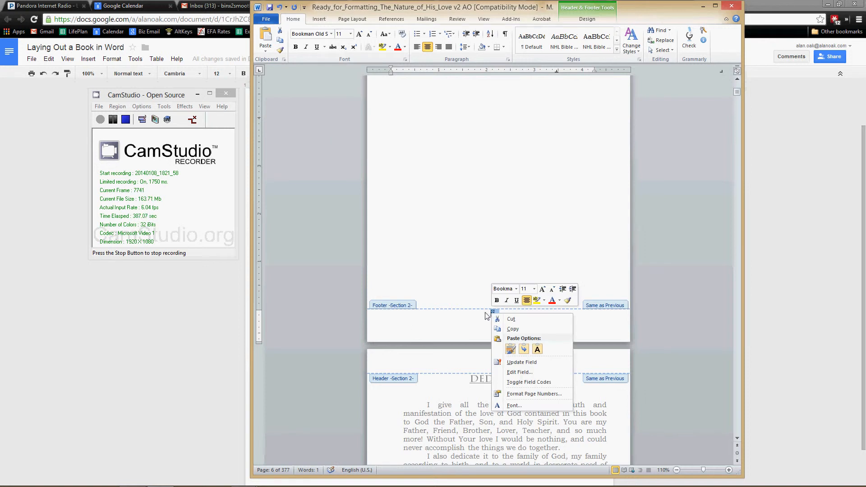
{"action": "left_click", "coordinate": [488, 315]}
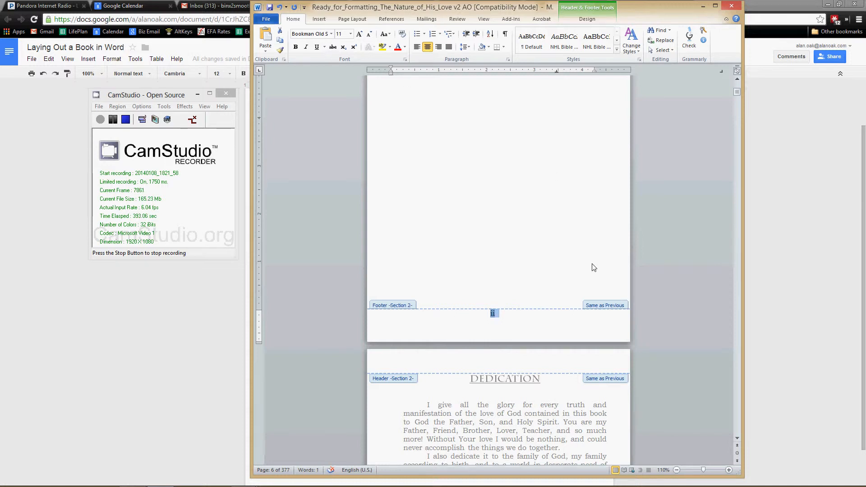
{"action": "right_click", "coordinate": [494, 315]}
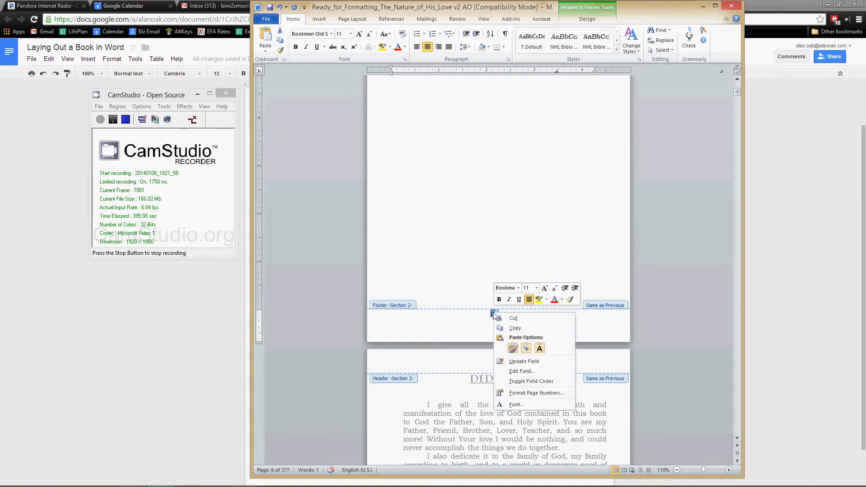
{"action": "left_click", "coordinate": [524, 393]}
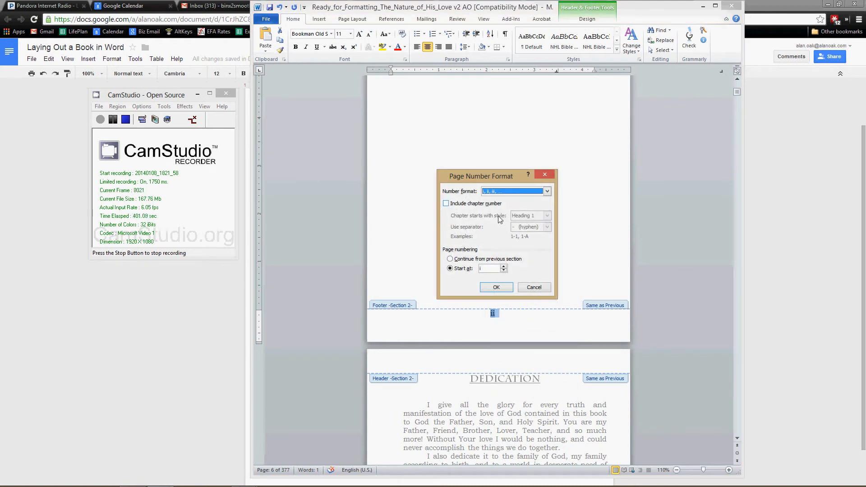
{"action": "left_click", "coordinate": [535, 291]}
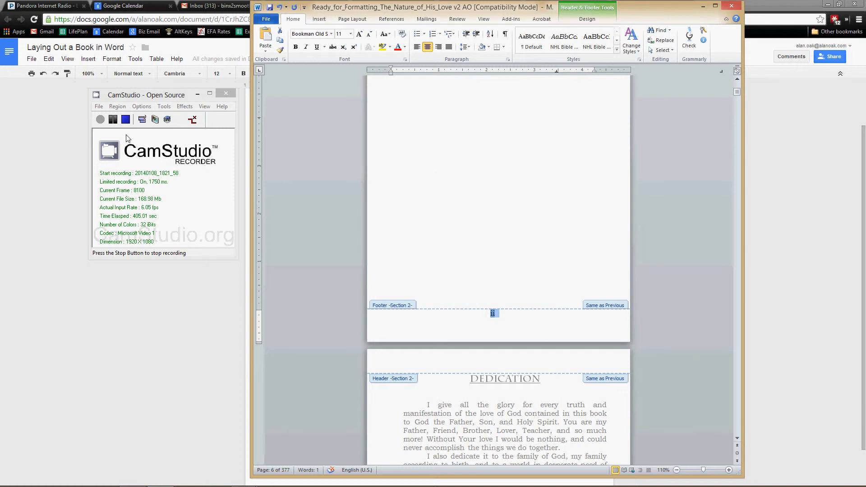
{"action": "left_click", "coordinate": [114, 121]}
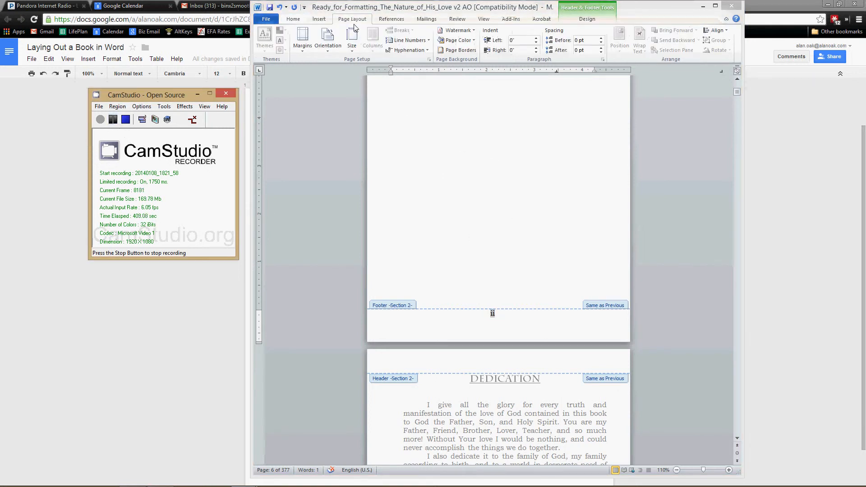
Step: Set the spacing before the Section 2 footer page number to 6 pt and check the number on the Dedication page
{"action": "left_click", "coordinate": [494, 321]}
{"action": "double_click", "coordinate": [494, 314]}
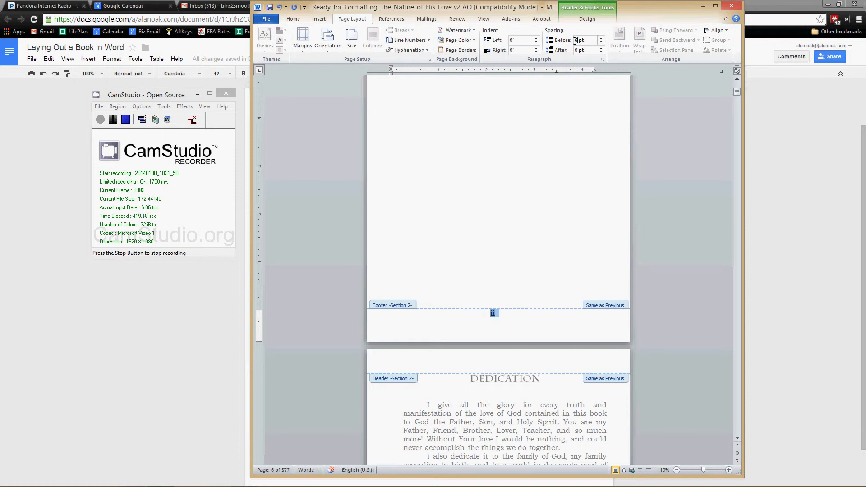
{"action": "left_click", "coordinate": [582, 50]}
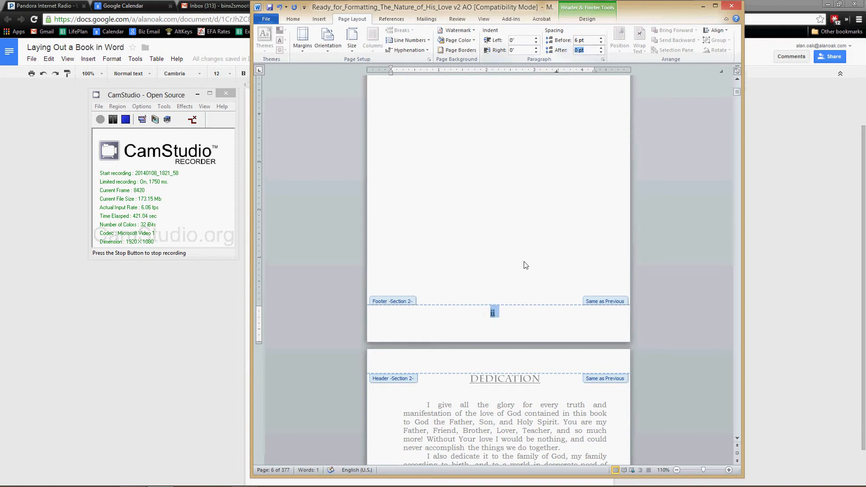
{"action": "left_click", "coordinate": [514, 320]}
{"action": "scroll", "coordinate": [513, 320], "scroll_direction": "down", "scroll_amount": 10}
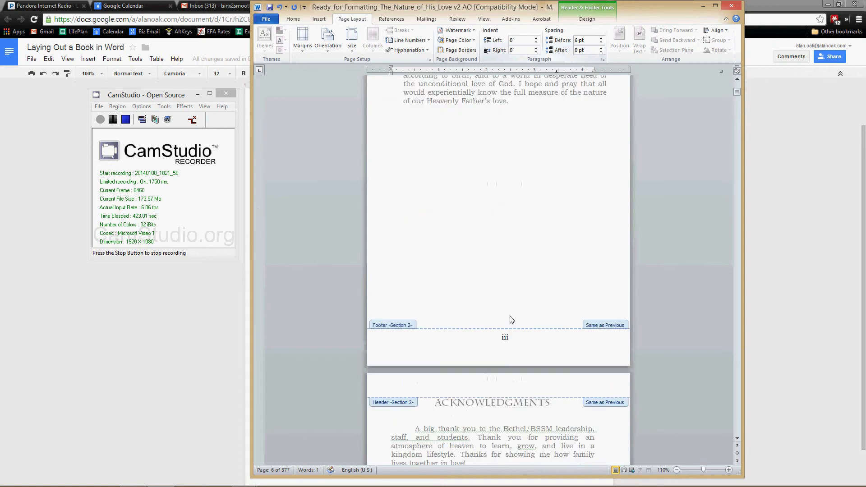
Step: Check the Section 2 footer page numbers from the Acknowledgments back to the Table of Contents, and leave footer editing
{"action": "scroll", "coordinate": [511, 320], "scroll_direction": "down", "scroll_amount": 15}
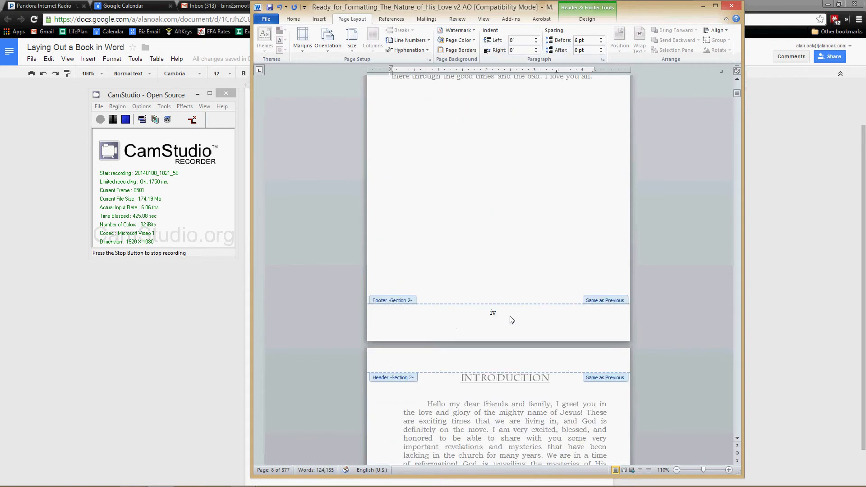
{"action": "scroll", "coordinate": [512, 320], "scroll_direction": "up", "scroll_amount": 20}
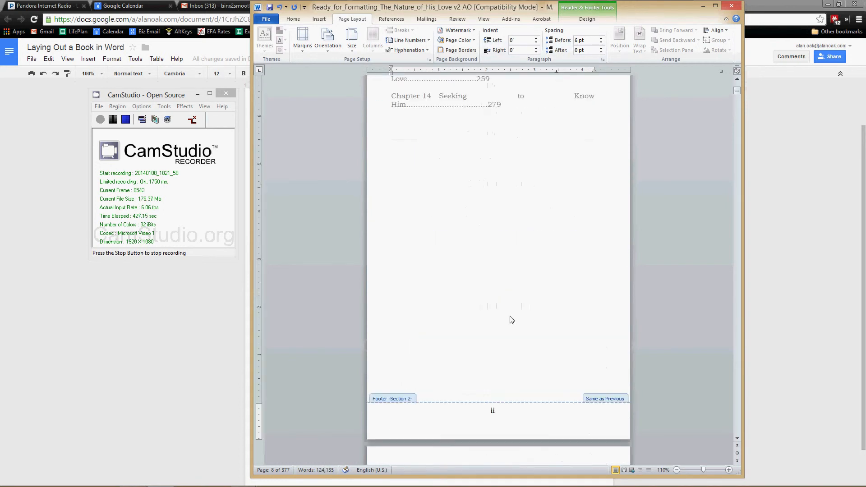
{"action": "scroll", "coordinate": [512, 320], "scroll_direction": "up", "scroll_amount": 8}
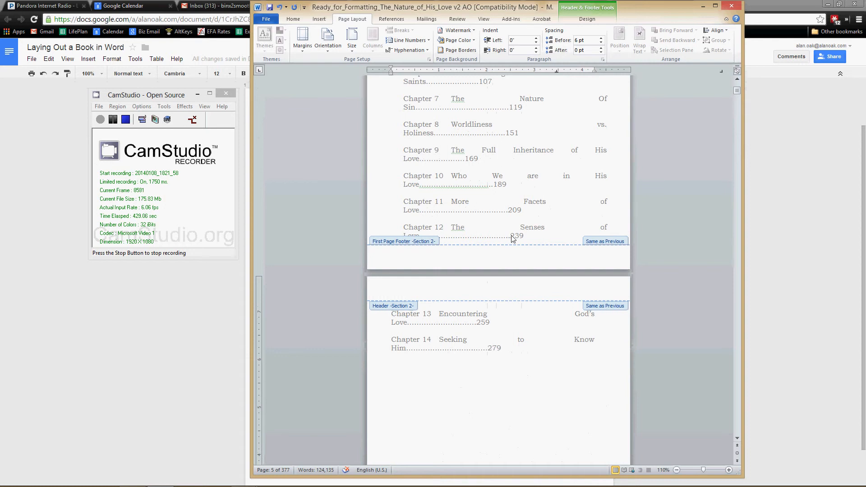
{"action": "double_click", "coordinate": [512, 236]}
{"action": "scroll", "coordinate": [539, 295], "scroll_direction": "up", "scroll_amount": 3}
{"action": "scroll", "coordinate": [539, 295], "scroll_direction": "down", "scroll_amount": 8}
{"action": "scroll", "coordinate": [540, 296], "scroll_direction": "up", "scroll_amount": 7}
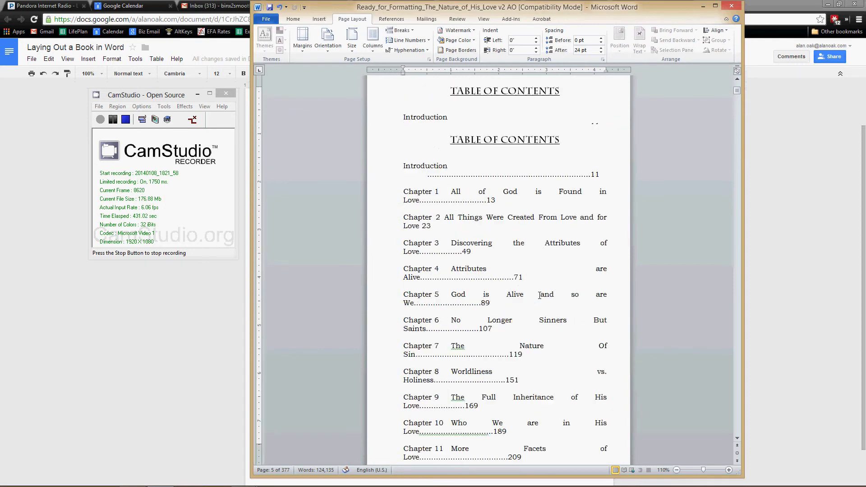
Step: Compare the page numbering on the title page, the blank page after it and the Table of Contents pages
{"action": "scroll", "coordinate": [533, 279], "scroll_direction": "up", "scroll_amount": 7}
{"action": "scroll", "coordinate": [551, 362], "scroll_direction": "down", "scroll_amount": 3}
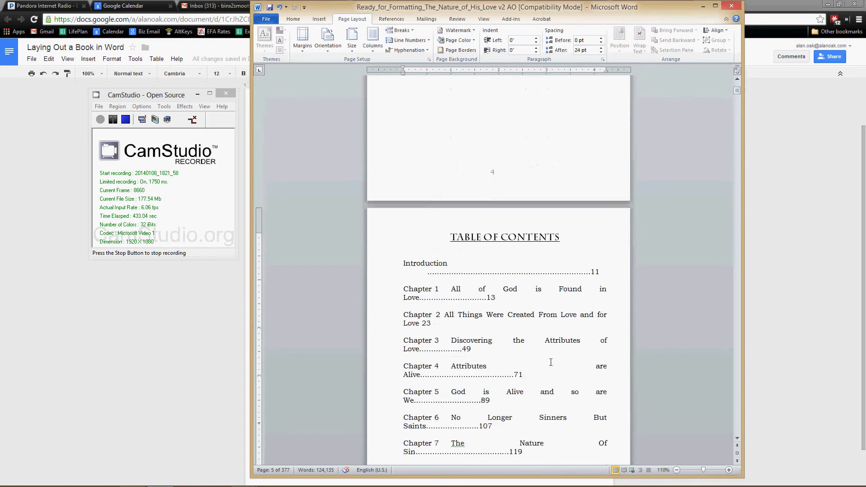
{"action": "scroll", "coordinate": [551, 362], "scroll_direction": "down", "scroll_amount": 20}
{"action": "scroll", "coordinate": [552, 361], "scroll_direction": "up", "scroll_amount": 9}
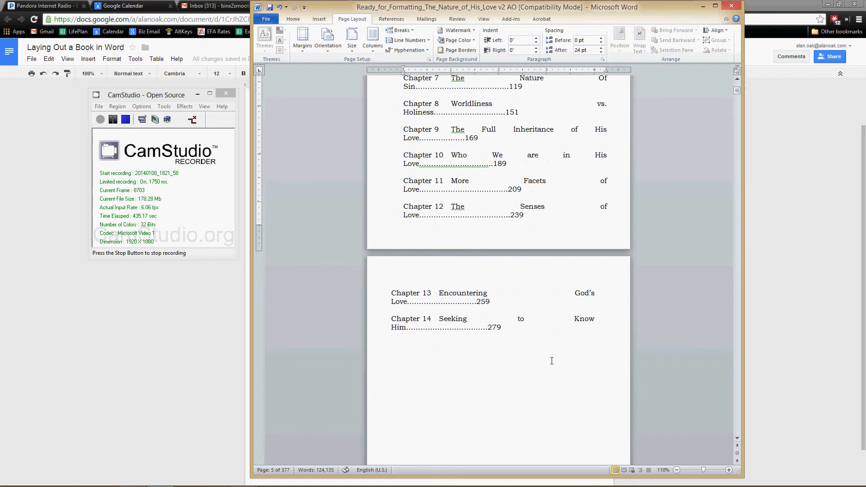
{"action": "scroll", "coordinate": [552, 361], "scroll_direction": "up", "scroll_amount": 20}
{"action": "scroll", "coordinate": [549, 355], "scroll_direction": "down", "scroll_amount": 9}
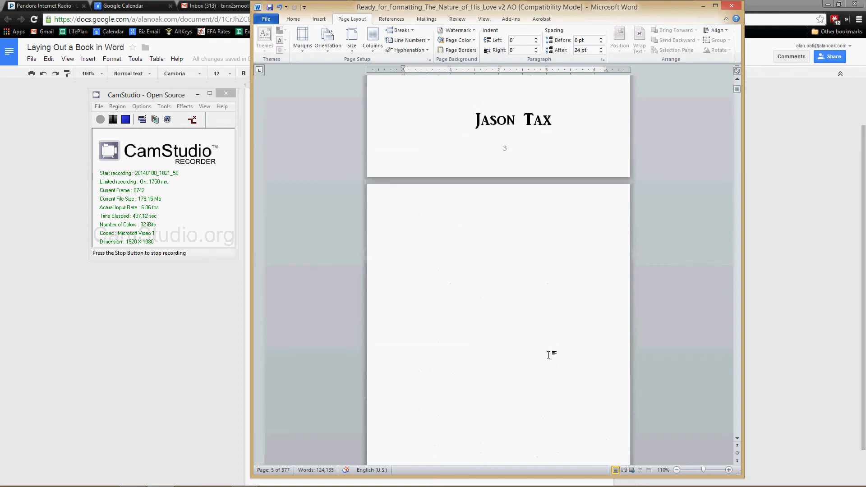
{"action": "scroll", "coordinate": [549, 355], "scroll_direction": "down", "scroll_amount": 18}
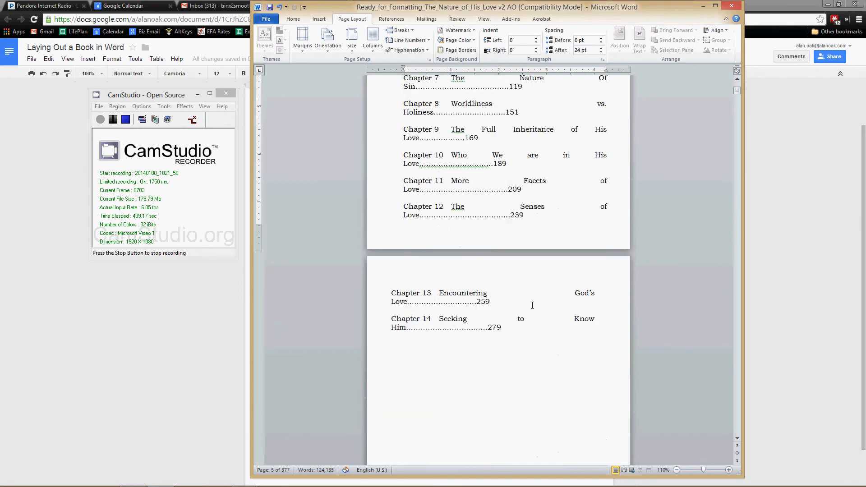
{"action": "scroll", "coordinate": [540, 356], "scroll_direction": "down", "scroll_amount": 12}
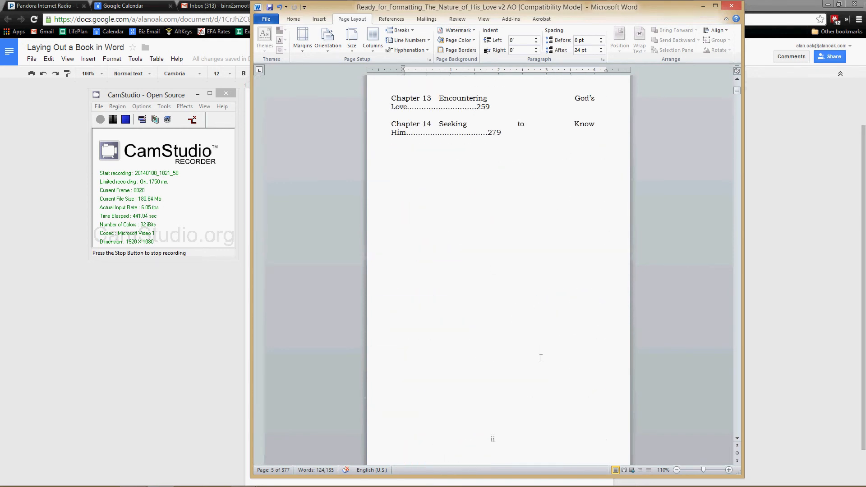
{"action": "double_click", "coordinate": [489, 293]}
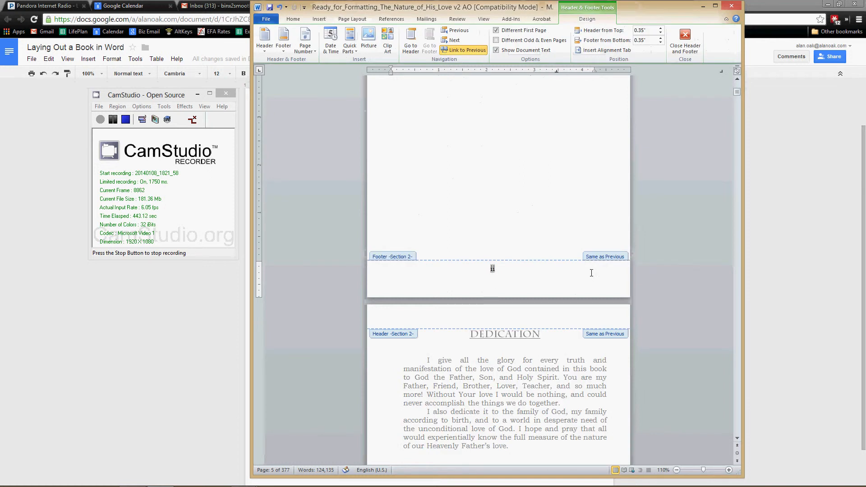
{"action": "key", "text": "Escape"}
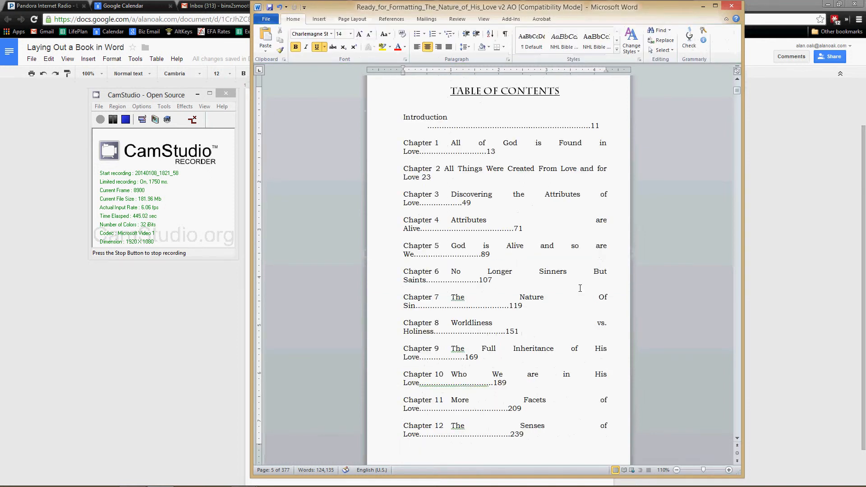
Step: Unlink the Section 2 first page footer on the Table of Contents page from the previous section
{"action": "scroll", "coordinate": [580, 289], "scroll_direction": "down", "scroll_amount": 9}
{"action": "scroll", "coordinate": [580, 289], "scroll_direction": "up", "scroll_amount": 3}
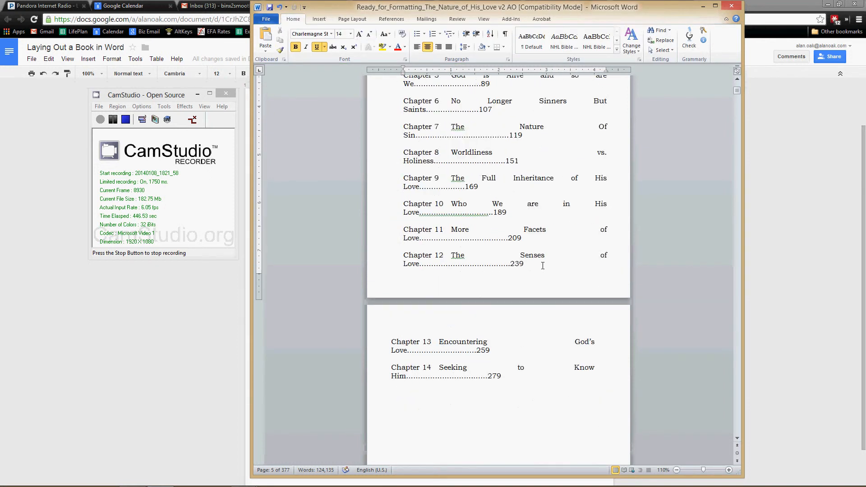
{"action": "double_click", "coordinate": [503, 282]}
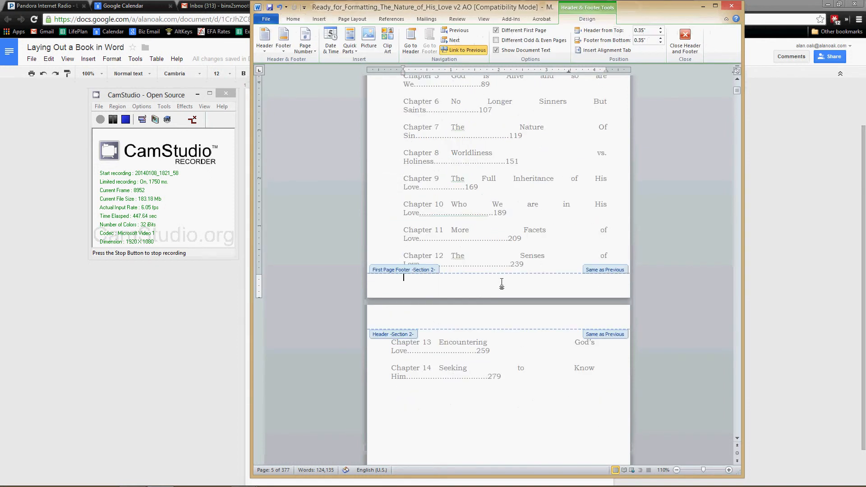
{"action": "left_click", "coordinate": [465, 49]}
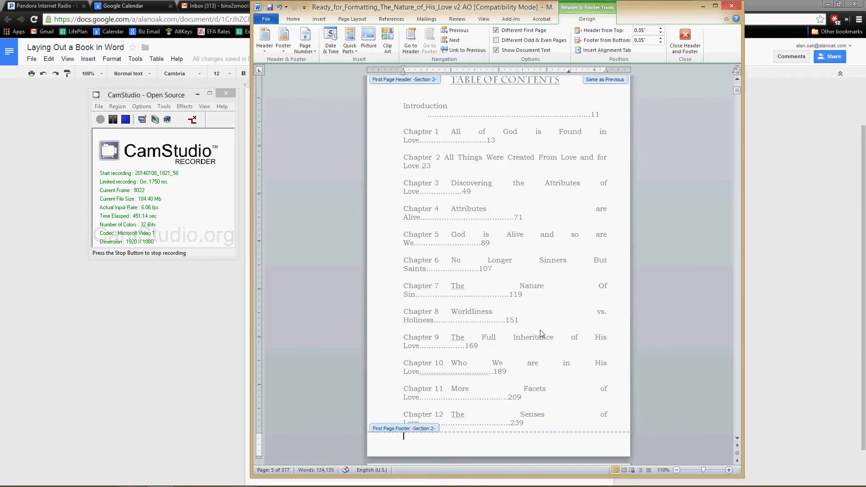
Step: Delete the page number from the Section 1 footer on the blank page before the Table of Contents and return to the body text
{"action": "scroll", "coordinate": [544, 319], "scroll_direction": "up", "scroll_amount": 3}
{"action": "left_click", "coordinate": [494, 185]}
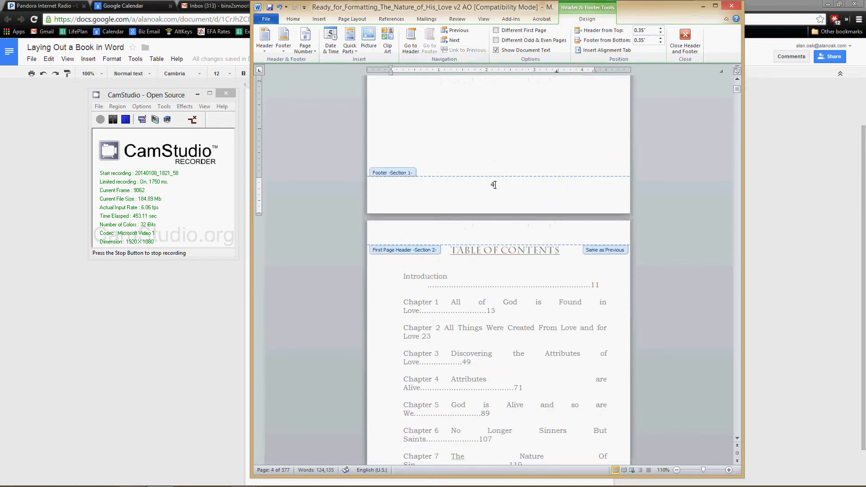
{"action": "key", "text": "BackSpace"}
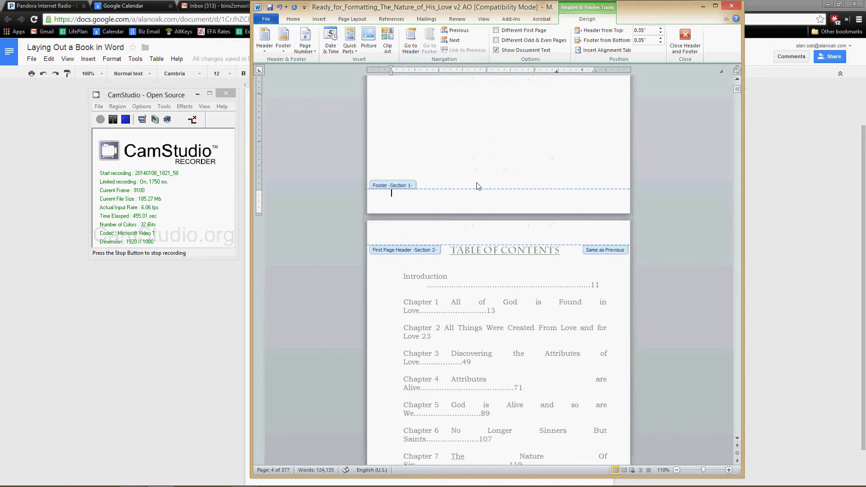
{"action": "triple_click", "coordinate": [486, 181]}
Step: Unlink the Section 2 footer on the second Table of Contents page from the previous section
{"action": "scroll", "coordinate": [526, 297], "scroll_direction": "down", "scroll_amount": 5}
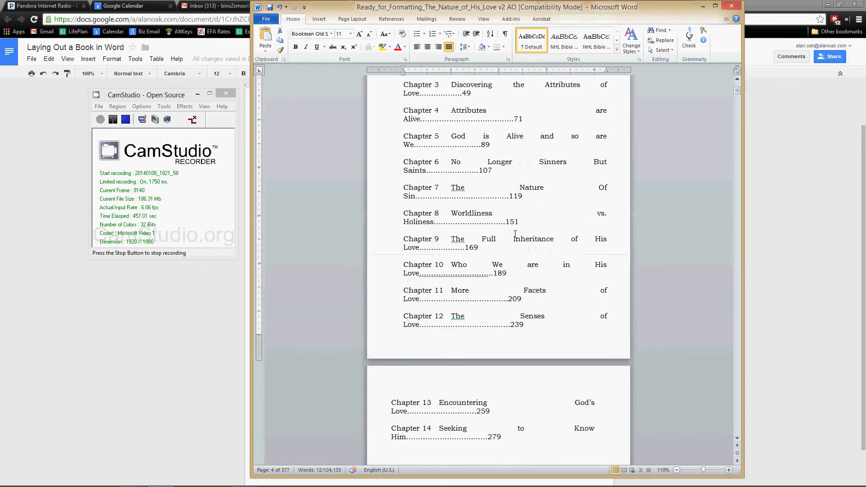
{"action": "scroll", "coordinate": [525, 297], "scroll_direction": "down", "scroll_amount": 6}
{"action": "scroll", "coordinate": [512, 334], "scroll_direction": "up", "scroll_amount": 6}
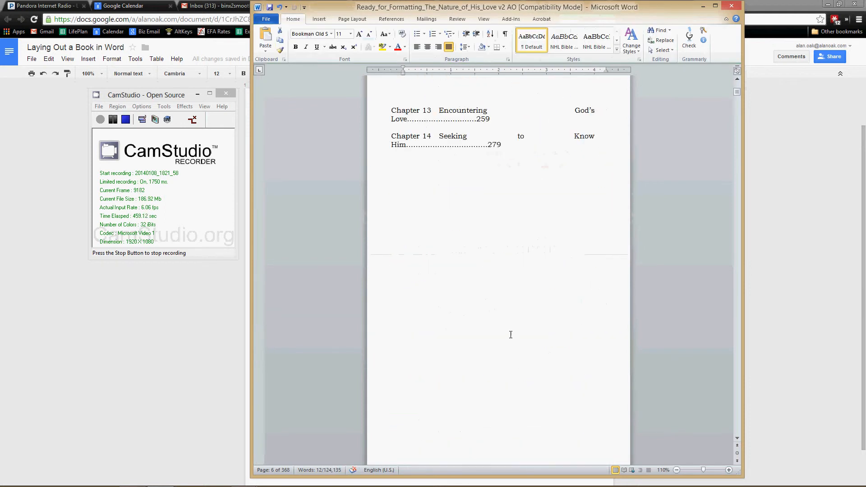
{"action": "scroll", "coordinate": [511, 331], "scroll_direction": "down", "scroll_amount": 6}
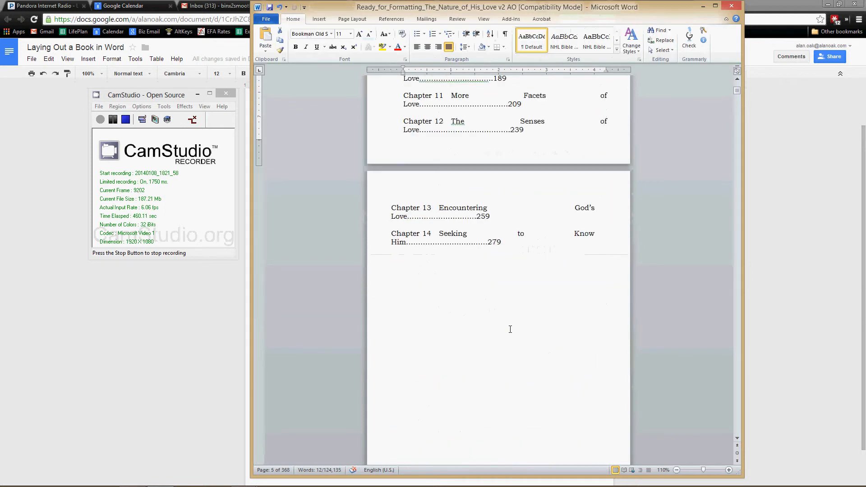
{"action": "scroll", "coordinate": [502, 364], "scroll_direction": "up", "scroll_amount": 1}
{"action": "left_click", "coordinate": [504, 373]}
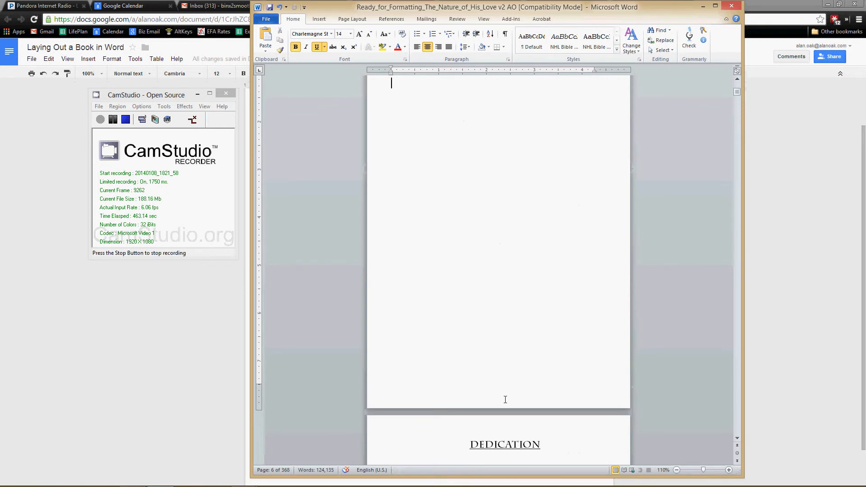
{"action": "scroll", "coordinate": [505, 399], "scroll_direction": "up", "scroll_amount": 9}
{"action": "scroll", "coordinate": [509, 363], "scroll_direction": "down", "scroll_amount": 8}
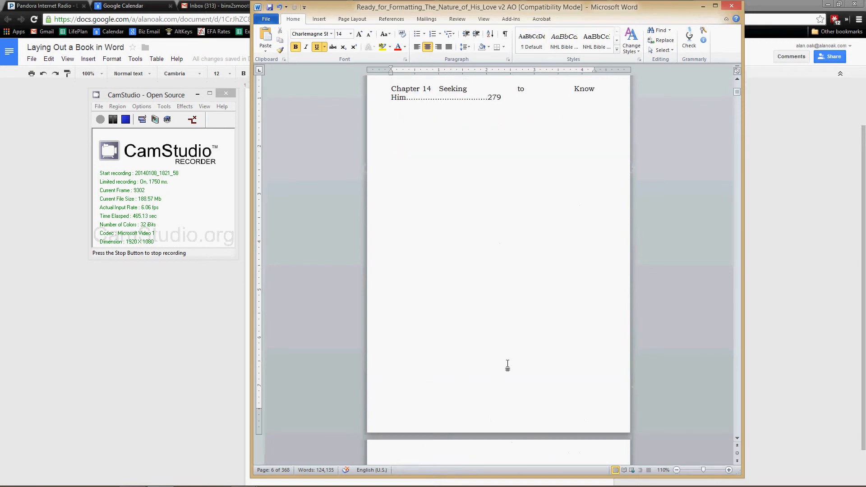
{"action": "double_click", "coordinate": [502, 429]}
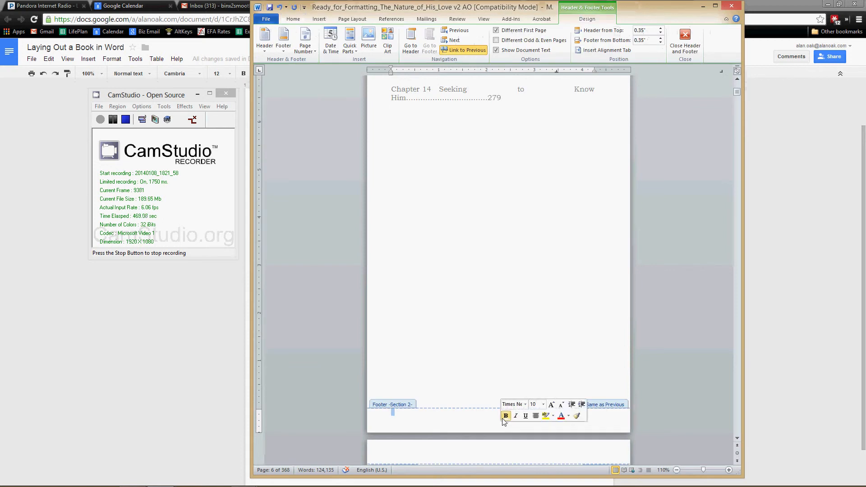
{"action": "left_click", "coordinate": [467, 50]}
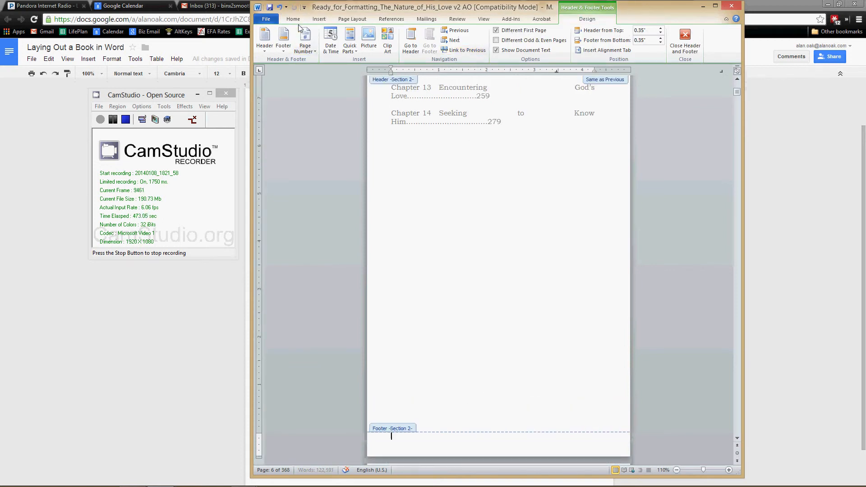
Step: Insert a Plain Number 2 page number at the bottom of the Section 2 pages with 6 pt spacing before it
{"action": "left_click", "coordinate": [319, 19]}
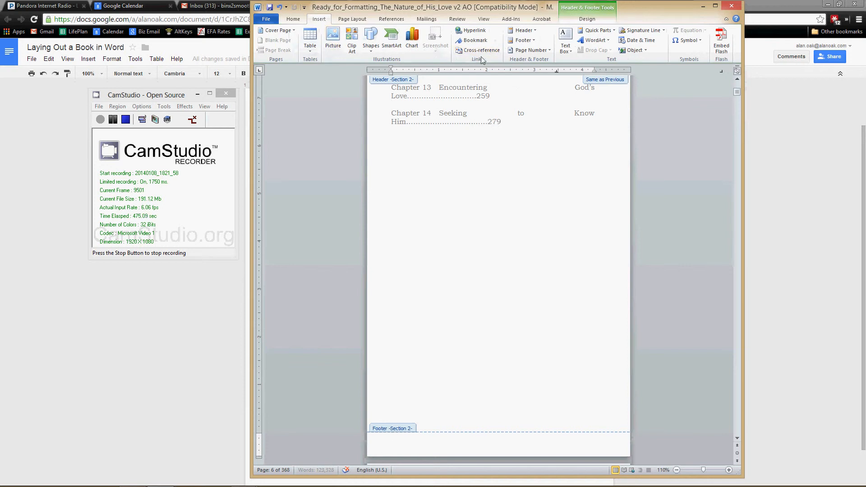
{"action": "left_click", "coordinate": [529, 50]}
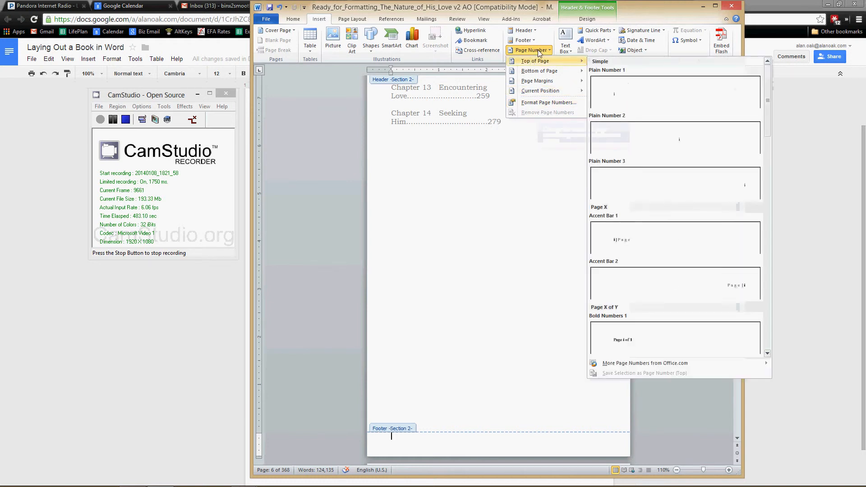
{"action": "mouse_move", "coordinate": [546, 72]}
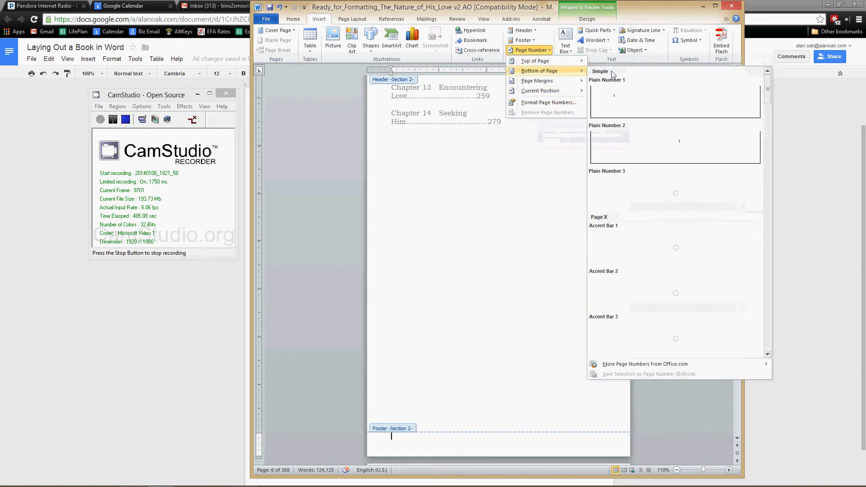
{"action": "left_click", "coordinate": [681, 142]}
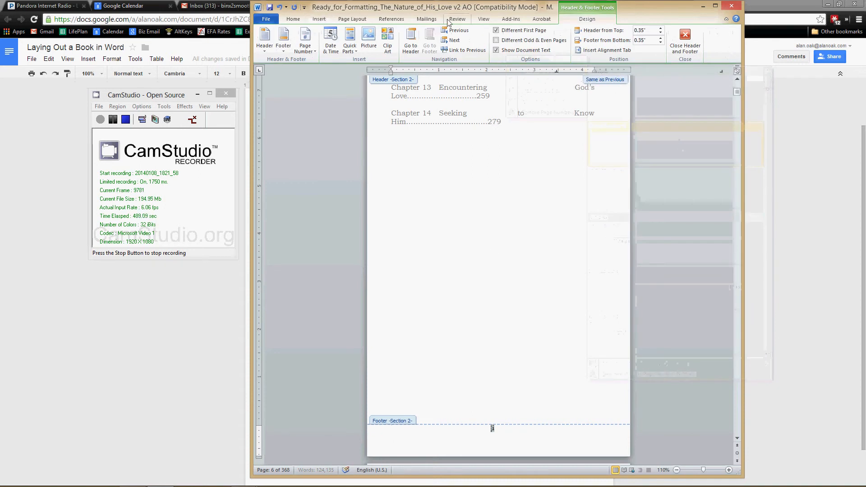
{"action": "left_click", "coordinate": [353, 20]}
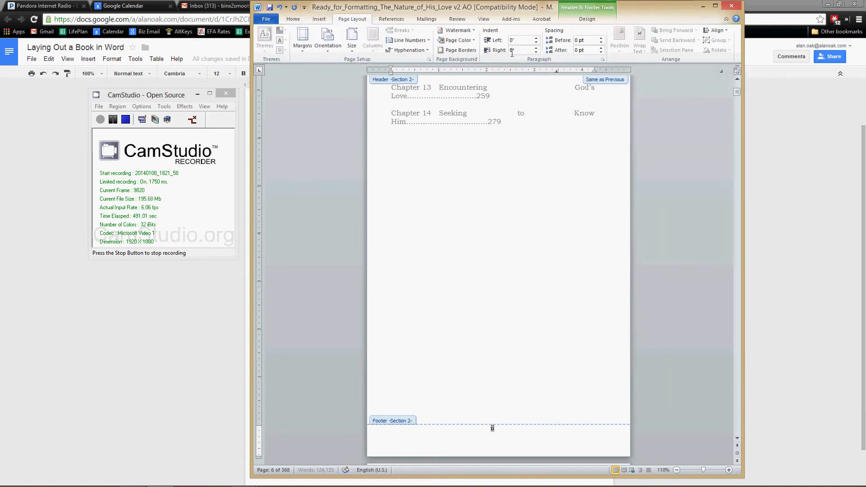
{"action": "left_click", "coordinate": [601, 40]}
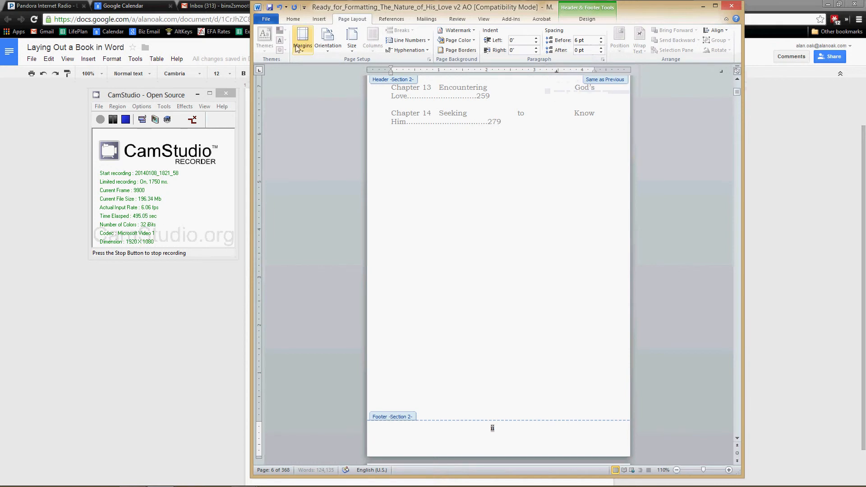
Step: Format the newly inserted Section 2 page number in Bookman Old Style at 11 pt
{"action": "left_click", "coordinate": [302, 23]}
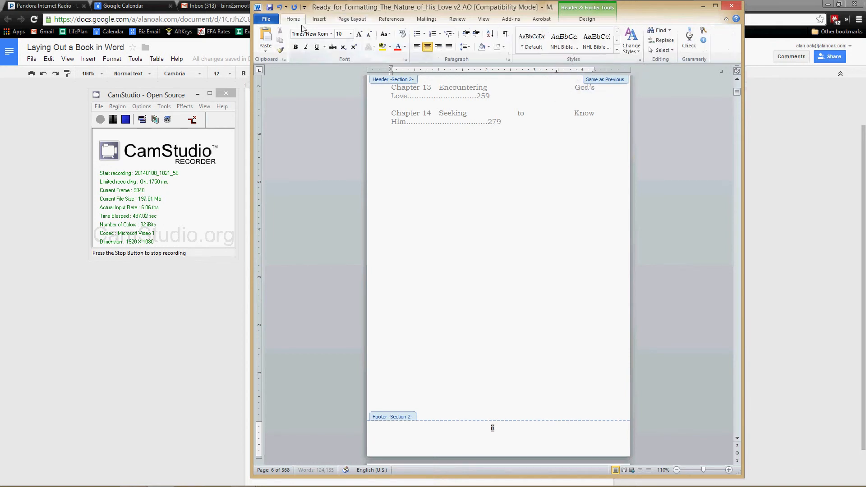
{"action": "left_click", "coordinate": [311, 34]}
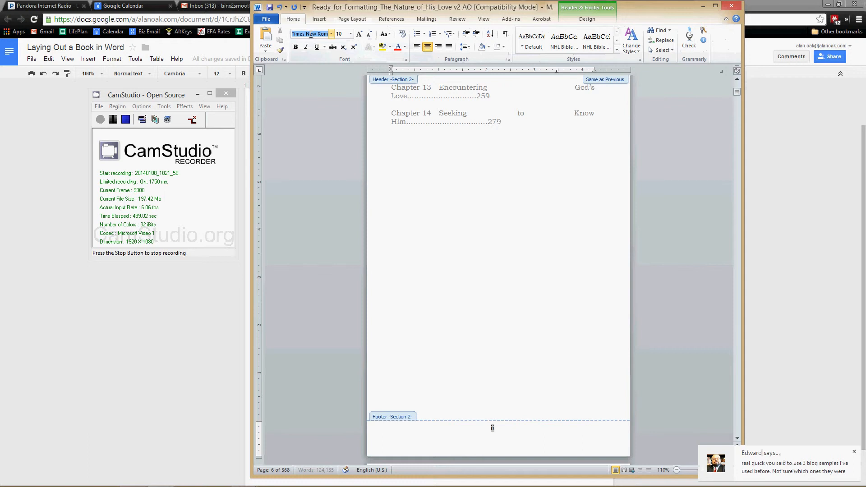
{"action": "type", "text": "Bookman Old S"}
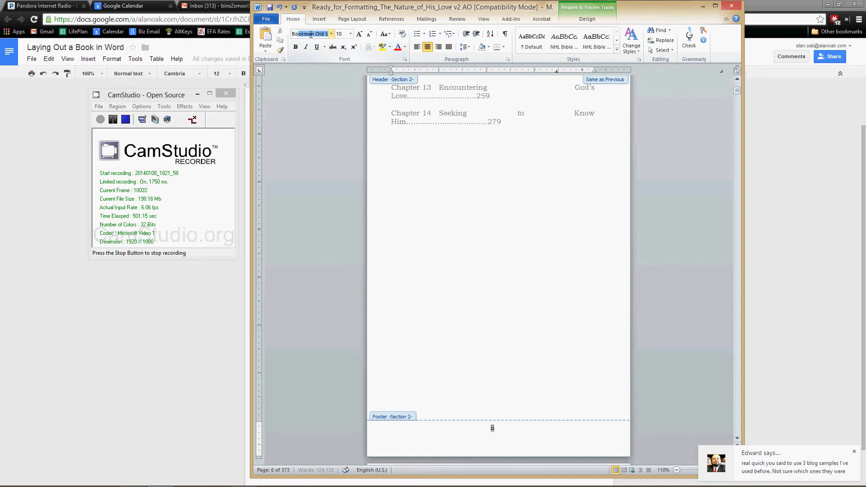
{"action": "key", "text": "Return"}
{"action": "left_click", "coordinate": [339, 33]}
{"action": "type", "text": "1"}
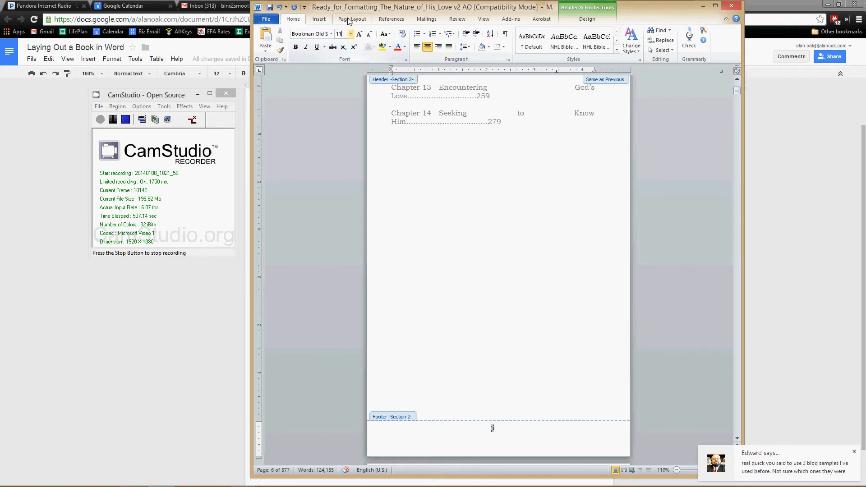
Step: Select the Section 2 page number on the second Table of Contents page, check its footer options, and return to the body text
{"action": "left_click", "coordinate": [349, 20]}
{"action": "left_click", "coordinate": [324, 20]}
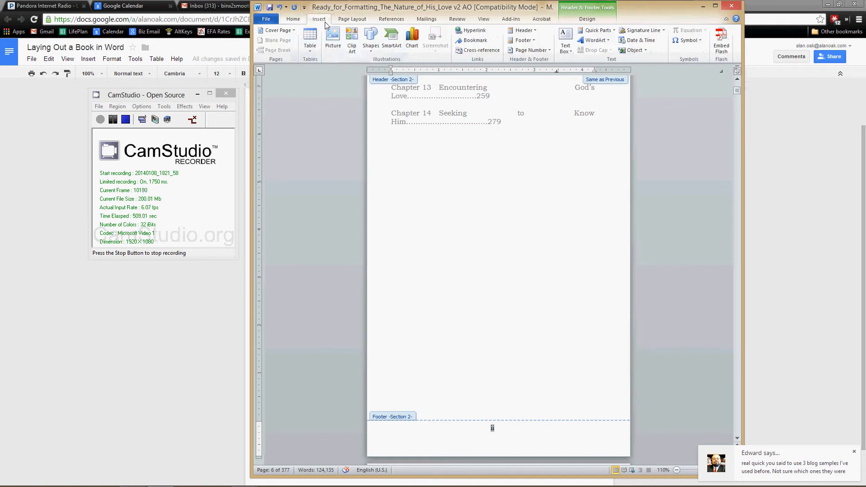
{"action": "left_click", "coordinate": [497, 434]}
{"action": "double_click", "coordinate": [495, 428]}
{"action": "left_click", "coordinate": [587, 19]}
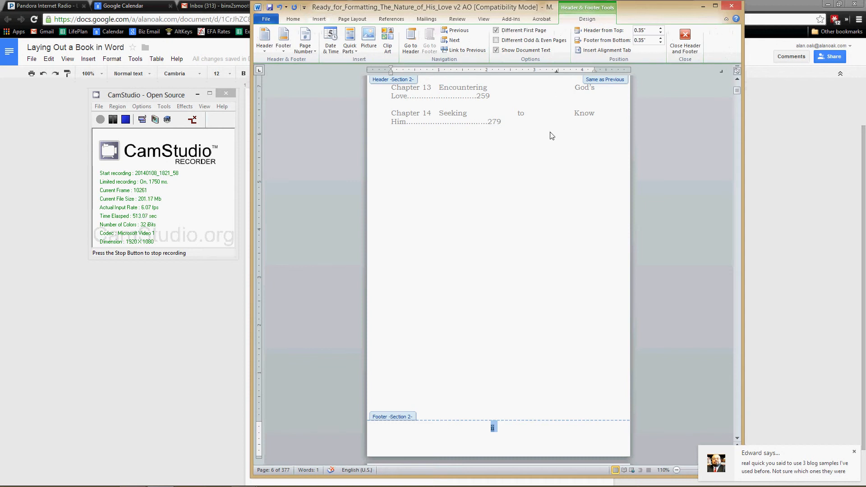
{"action": "double_click", "coordinate": [498, 378]}
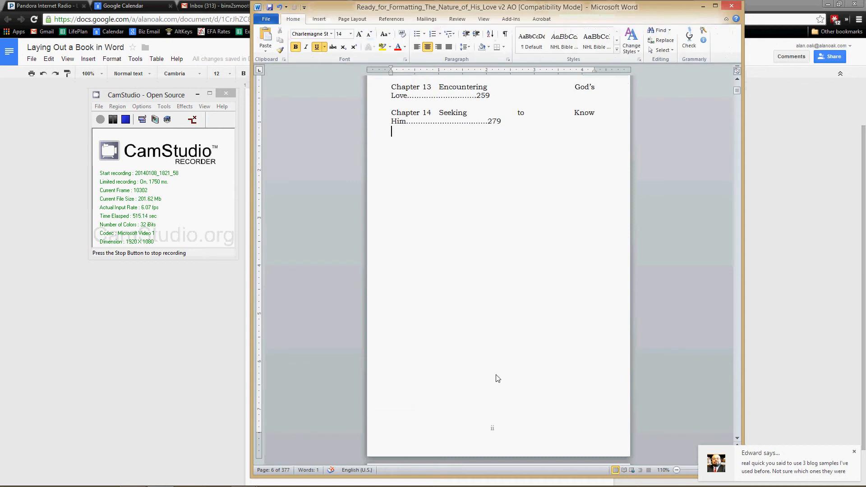
Step: Examine the page numbering from the opening pages through the Table of Contents, Dedication and Introduction to the first page of Chapter 1
{"action": "scroll", "coordinate": [527, 400], "scroll_direction": "up", "scroll_amount": 4}
{"action": "scroll", "coordinate": [527, 397], "scroll_direction": "up", "scroll_amount": 12}
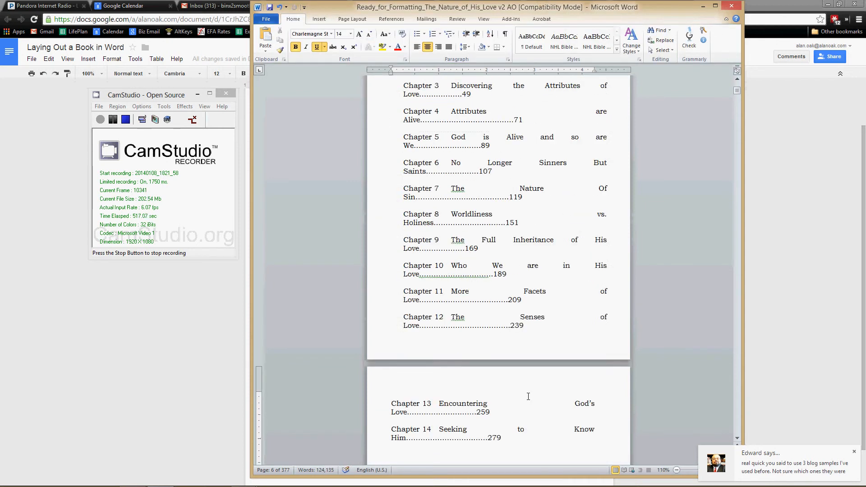
{"action": "scroll", "coordinate": [533, 282], "scroll_direction": "up", "scroll_amount": 15}
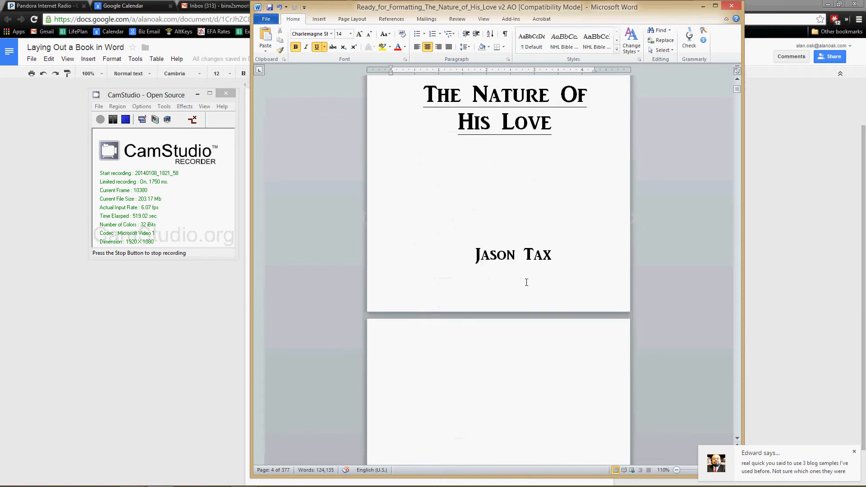
{"action": "scroll", "coordinate": [524, 284], "scroll_direction": "down", "scroll_amount": 10}
{"action": "scroll", "coordinate": [522, 285], "scroll_direction": "up", "scroll_amount": 10}
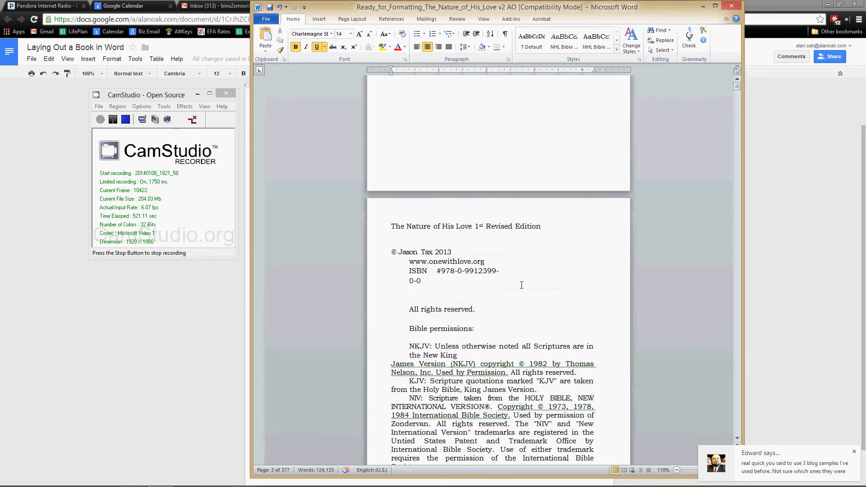
{"action": "scroll", "coordinate": [522, 285], "scroll_direction": "down", "scroll_amount": 15}
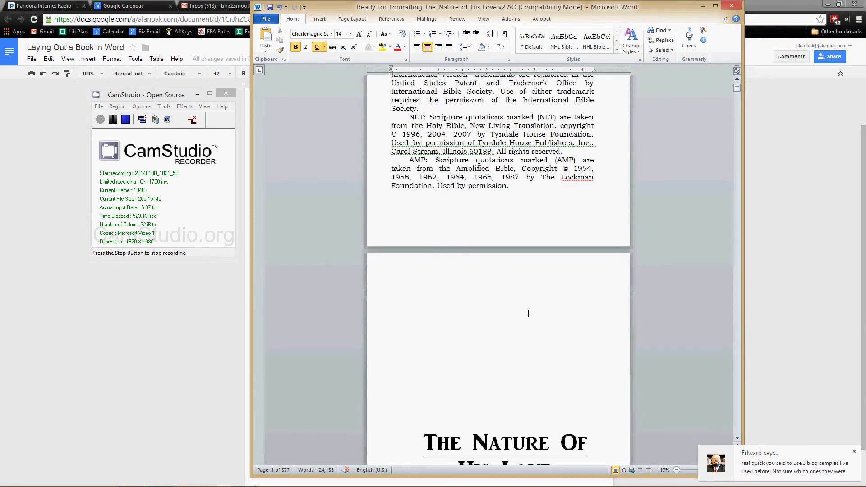
{"action": "scroll", "coordinate": [531, 325], "scroll_direction": "down", "scroll_amount": 1}
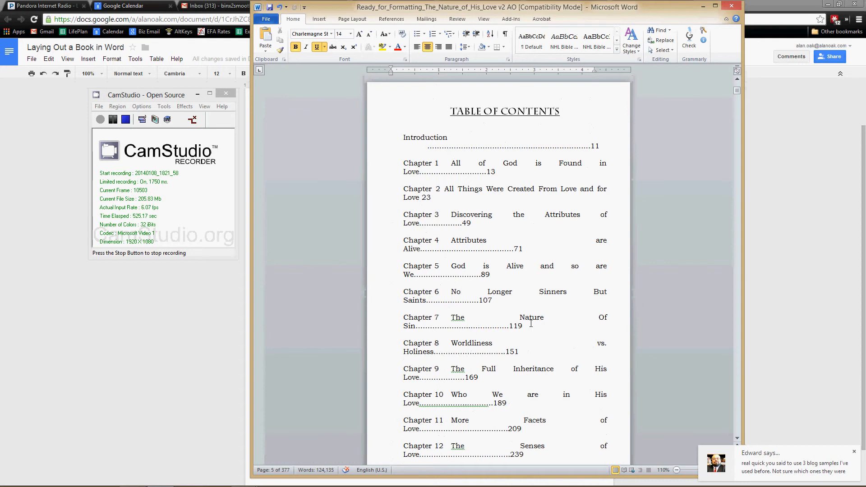
{"action": "scroll", "coordinate": [532, 324], "scroll_direction": "down", "scroll_amount": 10}
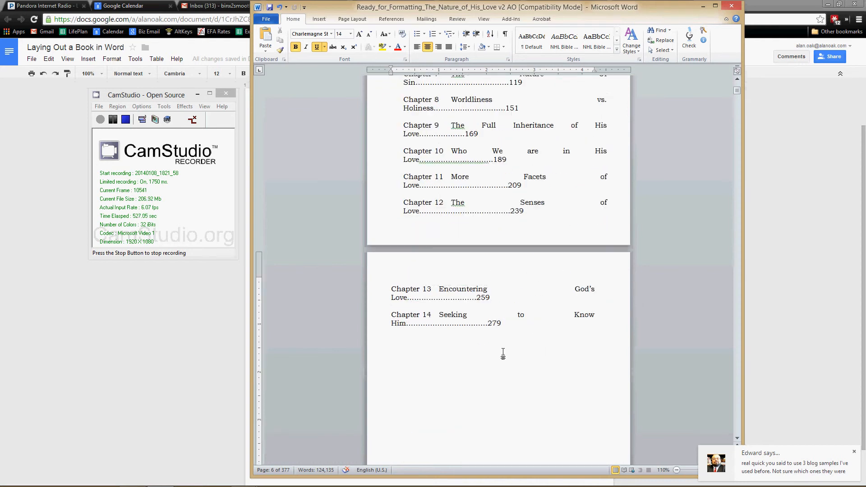
{"action": "scroll", "coordinate": [503, 355], "scroll_direction": "down", "scroll_amount": 10}
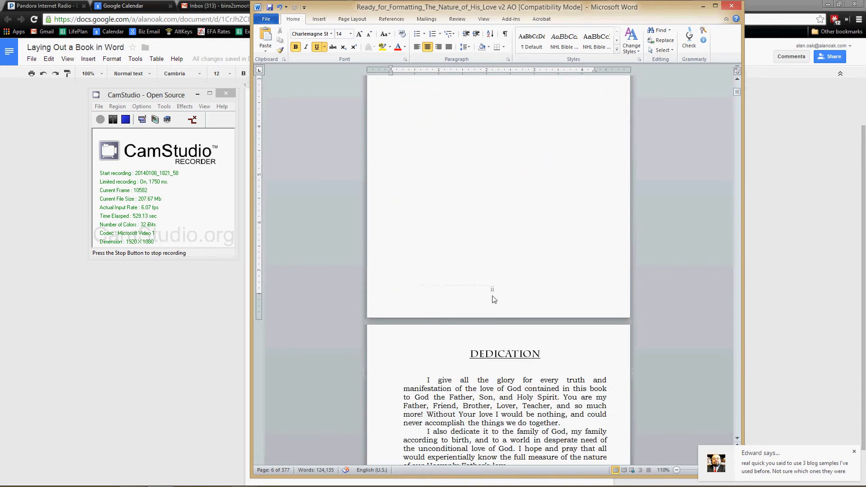
{"action": "scroll", "coordinate": [495, 299], "scroll_direction": "down", "scroll_amount": 15}
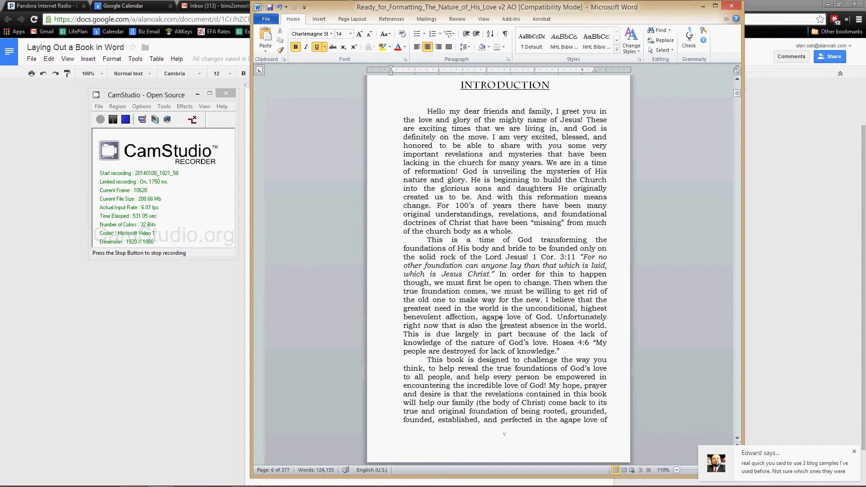
{"action": "scroll", "coordinate": [502, 322], "scroll_direction": "down", "scroll_amount": 15}
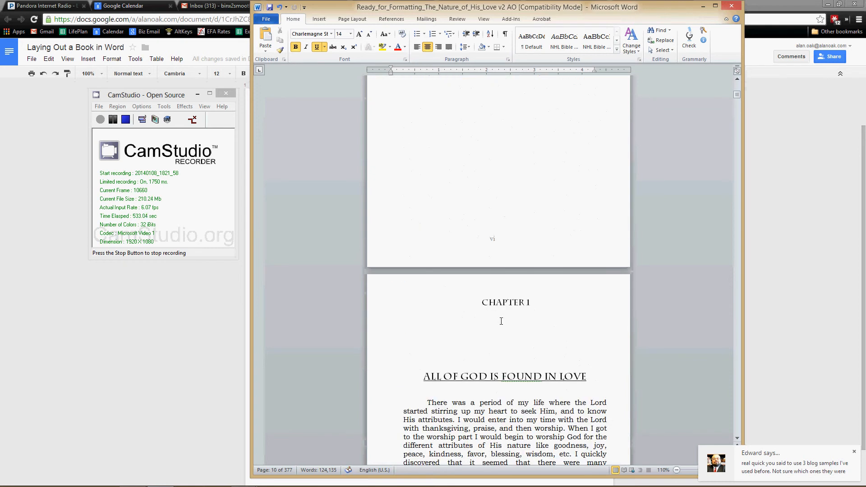
{"action": "scroll", "coordinate": [501, 321], "scroll_direction": "down", "scroll_amount": 13}
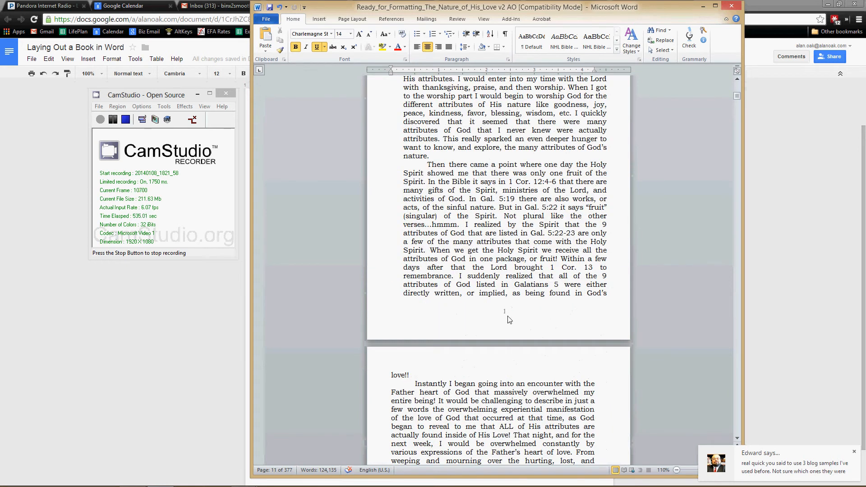
Step: Turn on Different First Page for the Section 3 footer on Chapter 1's opening page and return to the body text
{"action": "double_click", "coordinate": [508, 312]}
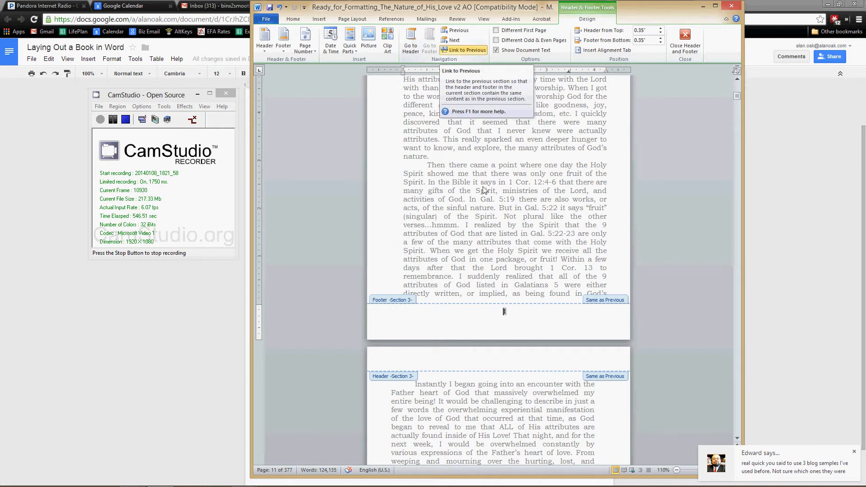
{"action": "scroll", "coordinate": [525, 379], "scroll_direction": "down", "scroll_amount": 8}
{"action": "scroll", "coordinate": [526, 379], "scroll_direction": "down", "scroll_amount": 13}
{"action": "scroll", "coordinate": [526, 379], "scroll_direction": "up", "scroll_amount": 14}
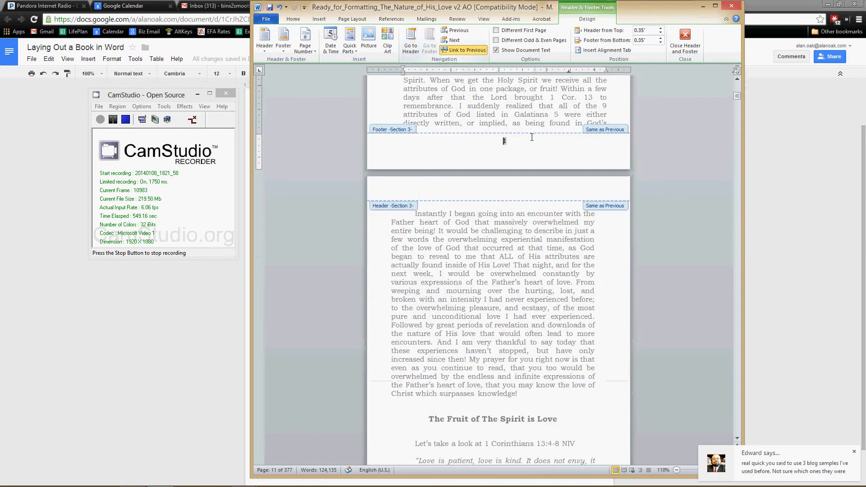
{"action": "left_click", "coordinate": [498, 31]}
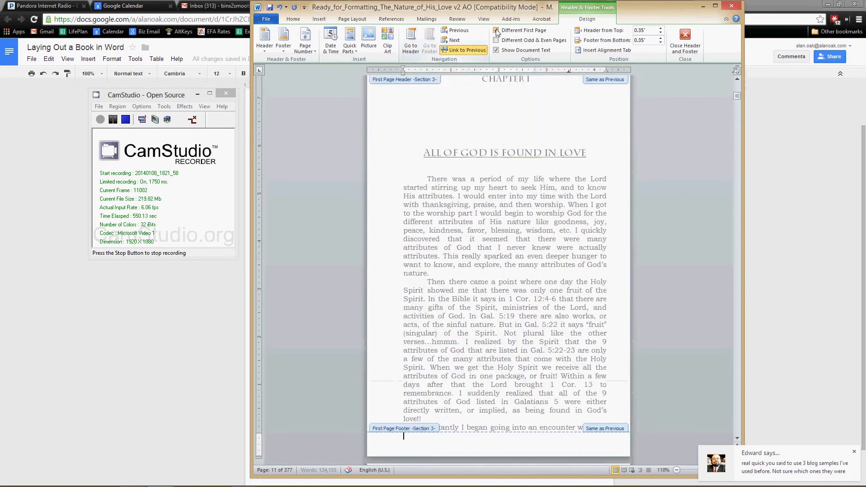
{"action": "double_click", "coordinate": [517, 400]}
Step: Review the page numbers from the Dedication and Introduction through the following pages of Chapter 1
{"action": "scroll", "coordinate": [519, 397], "scroll_direction": "down", "scroll_amount": 14}
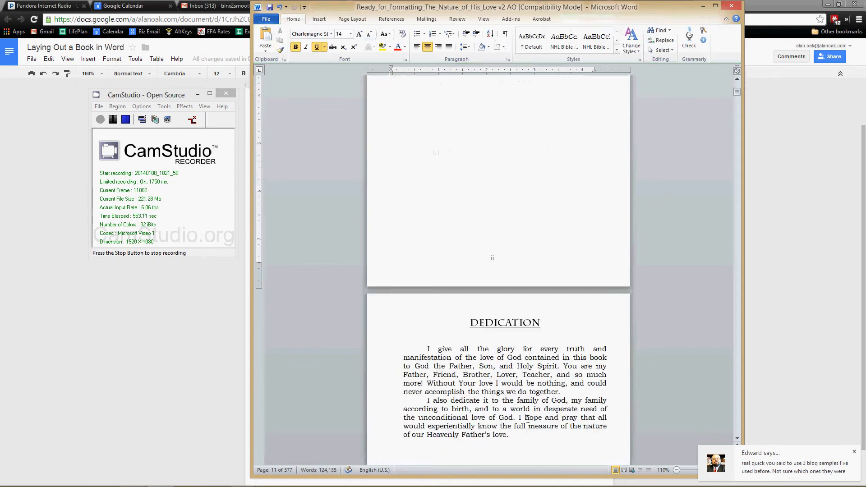
{"action": "scroll", "coordinate": [528, 420], "scroll_direction": "down", "scroll_amount": 7}
{"action": "scroll", "coordinate": [527, 420], "scroll_direction": "up", "scroll_amount": 4}
{"action": "scroll", "coordinate": [527, 419], "scroll_direction": "down", "scroll_amount": 19}
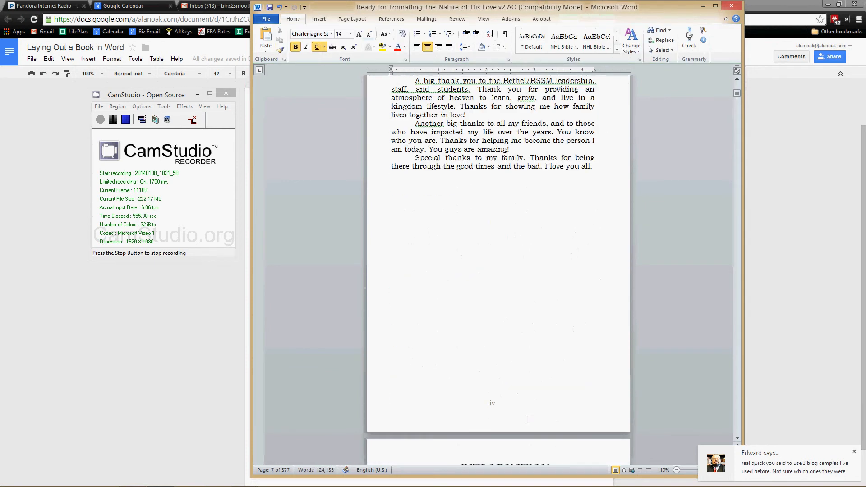
{"action": "scroll", "coordinate": [527, 419], "scroll_direction": "down", "scroll_amount": 20}
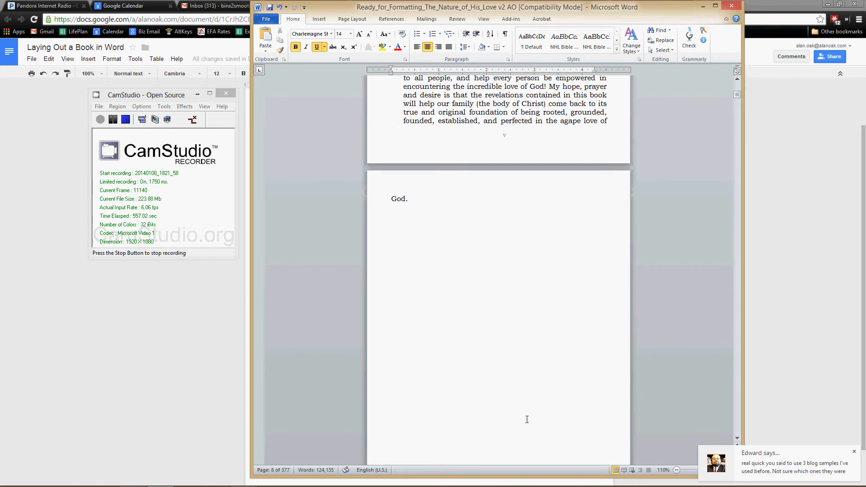
{"action": "scroll", "coordinate": [527, 419], "scroll_direction": "down", "scroll_amount": 6}
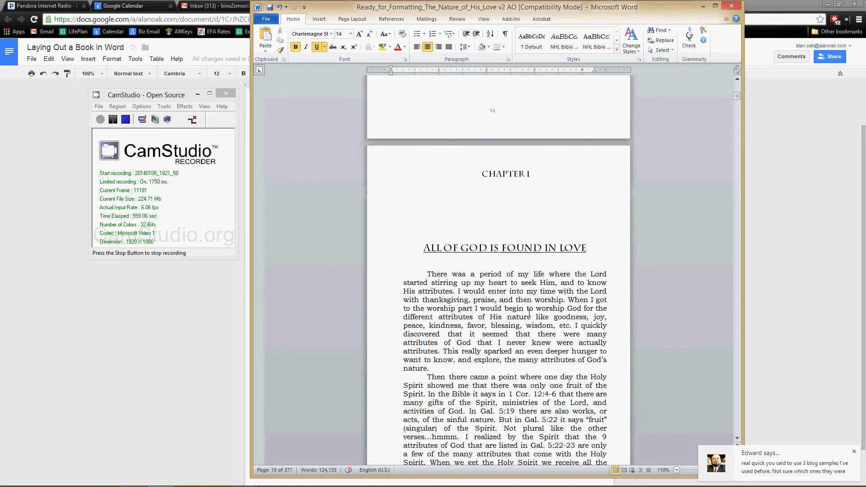
{"action": "scroll", "coordinate": [530, 312], "scroll_direction": "down", "scroll_amount": 7}
{"action": "scroll", "coordinate": [507, 366], "scroll_direction": "down", "scroll_amount": 12}
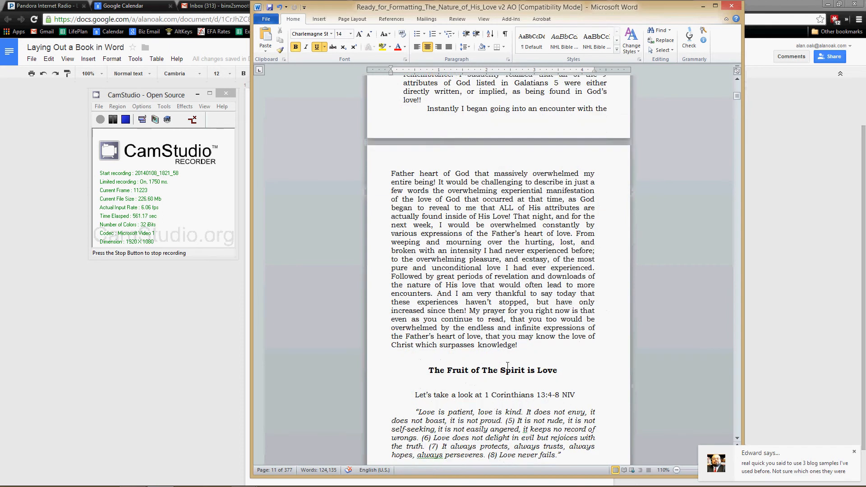
{"action": "scroll", "coordinate": [507, 366], "scroll_direction": "down", "scroll_amount": 6}
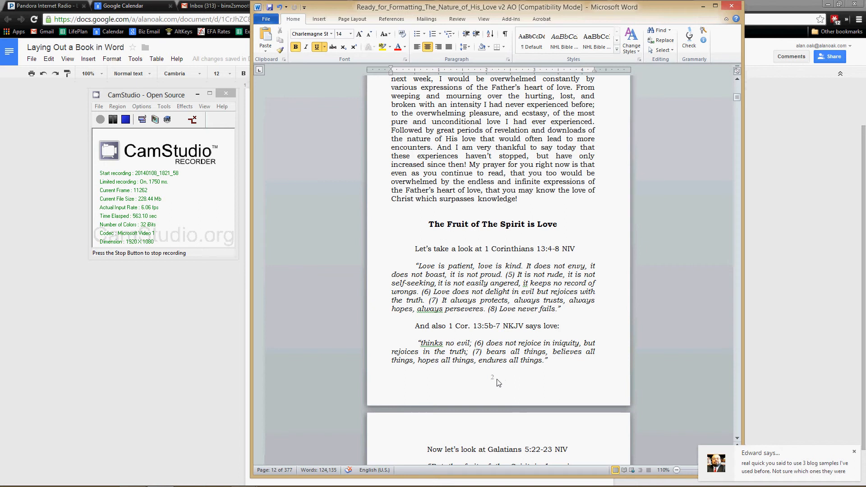
{"action": "scroll", "coordinate": [499, 384], "scroll_direction": "down", "scroll_amount": 20}
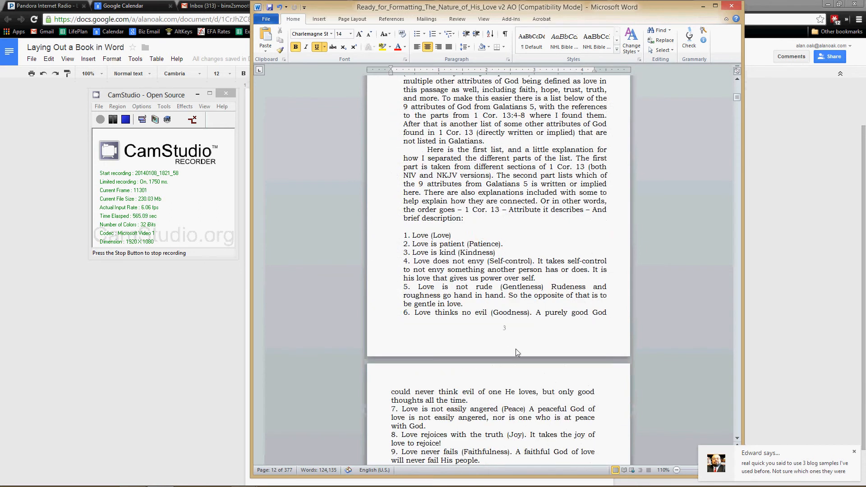
{"action": "scroll", "coordinate": [517, 375], "scroll_direction": "down", "scroll_amount": 20}
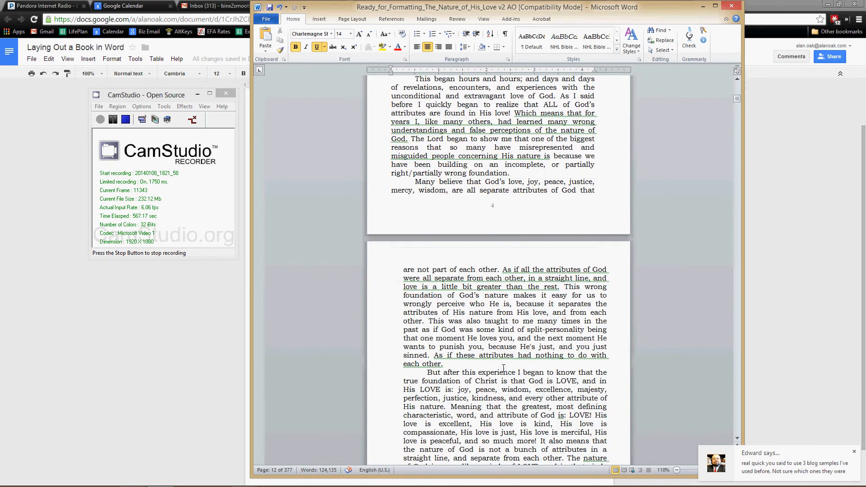
{"action": "scroll", "coordinate": [505, 372], "scroll_direction": "down", "scroll_amount": 20}
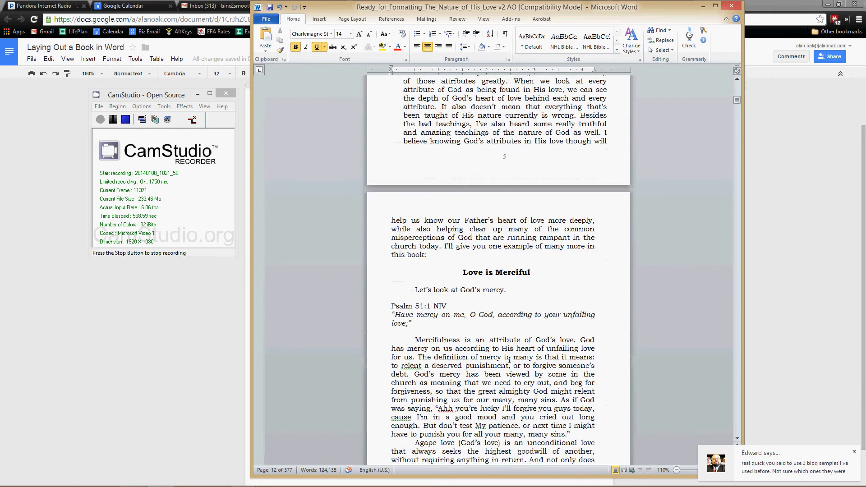
{"action": "scroll", "coordinate": [509, 359], "scroll_direction": "down", "scroll_amount": 20}
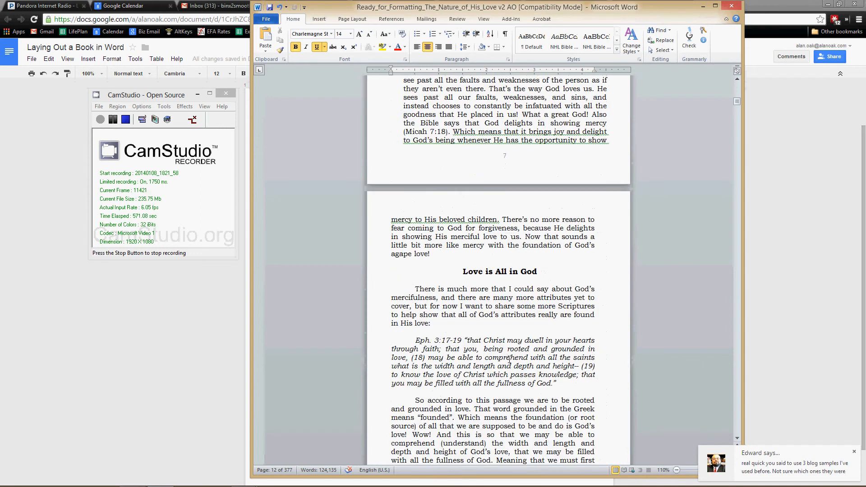
{"action": "scroll", "coordinate": [509, 360], "scroll_direction": "down", "scroll_amount": 20}
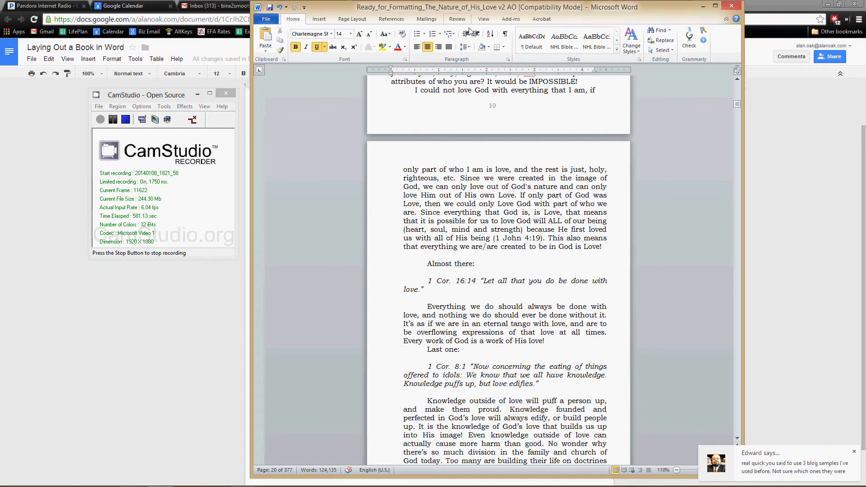
Step: Check the Section 3 footer options on page 10, return to the body text, and review the front matter footers up to the Introduction
{"action": "double_click", "coordinate": [492, 107]}
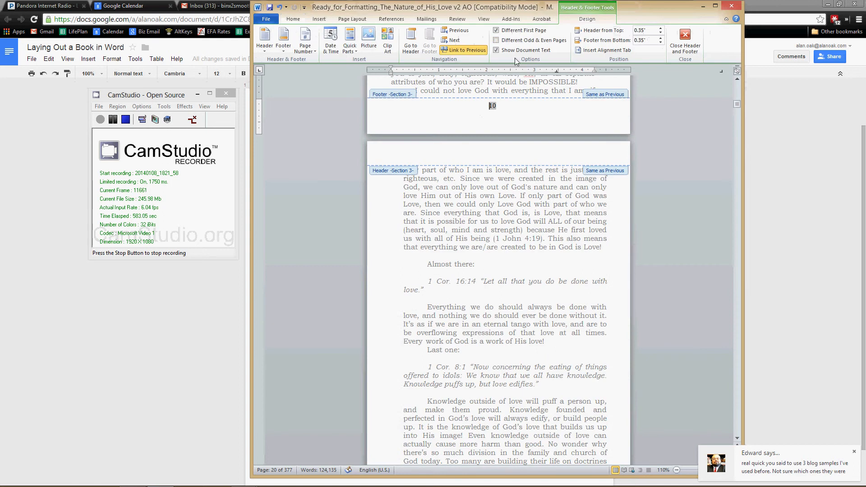
{"action": "double_click", "coordinate": [522, 87]}
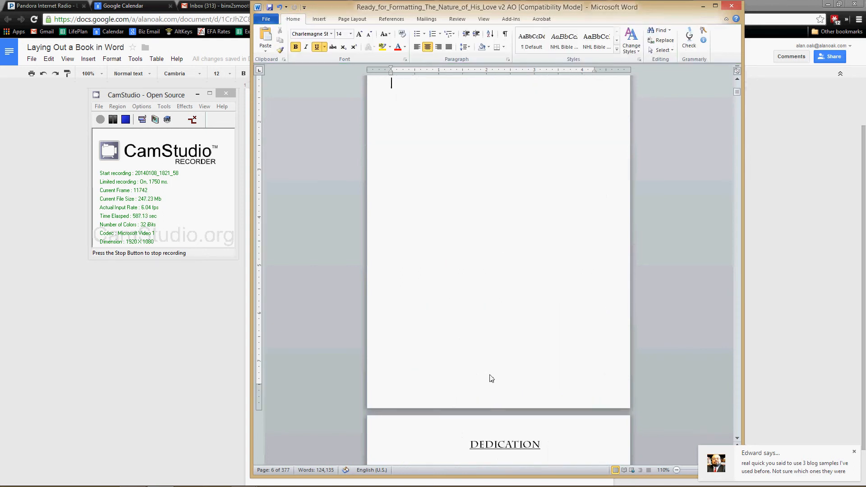
{"action": "scroll", "coordinate": [490, 377], "scroll_direction": "down", "scroll_amount": 10}
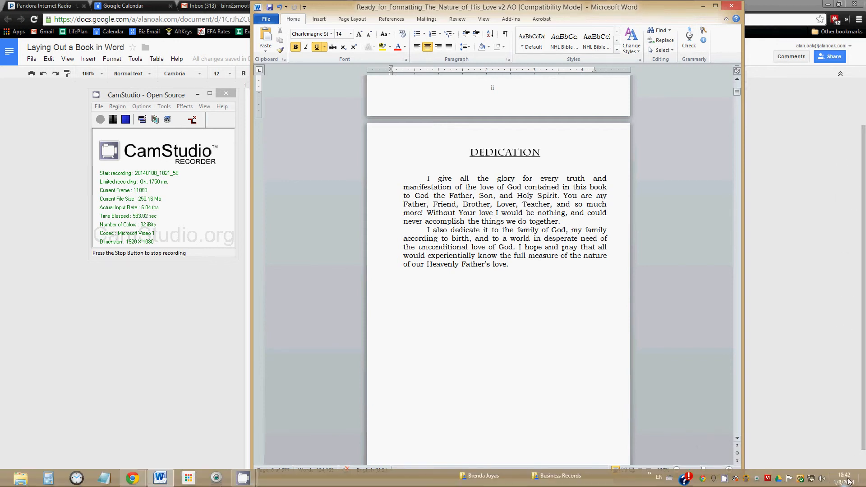
{"action": "mouse_move", "coordinate": [846, 479]}
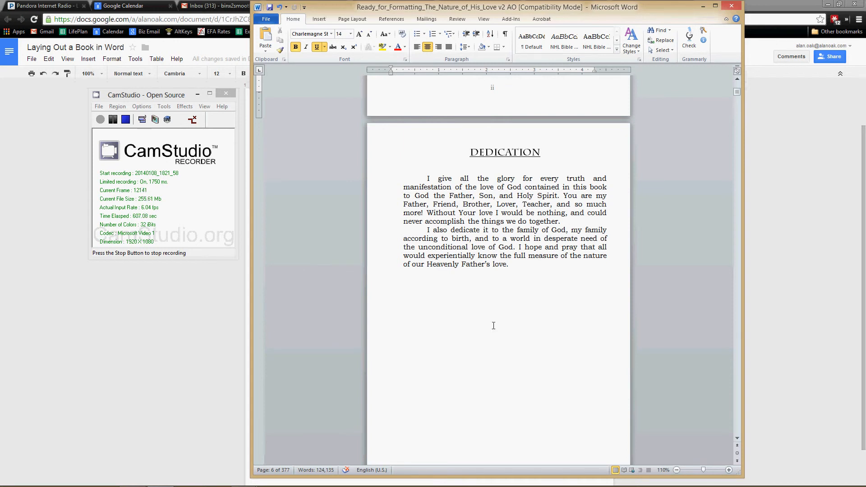
{"action": "scroll", "coordinate": [493, 326], "scroll_direction": "down", "scroll_amount": 15}
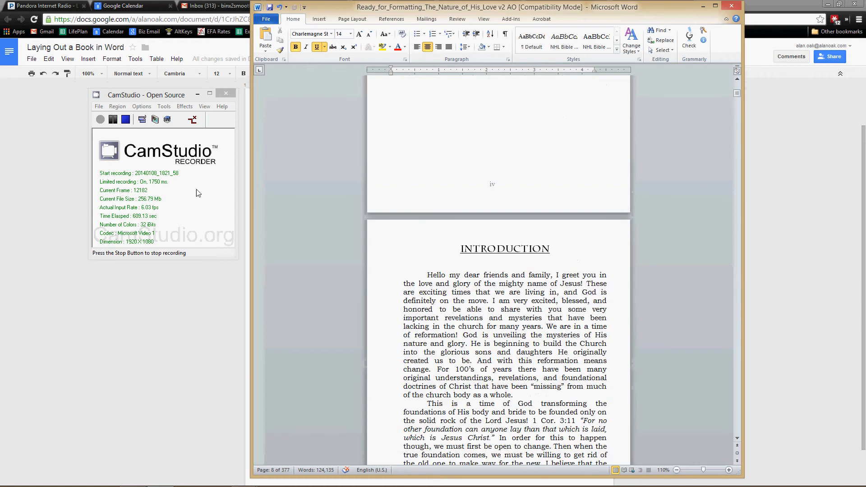
Step: Switch to the Google Docs outline to review the Video 2 topics, and return to the Introduction in the Word manuscript
{"action": "left_click", "coordinate": [156, 307]}
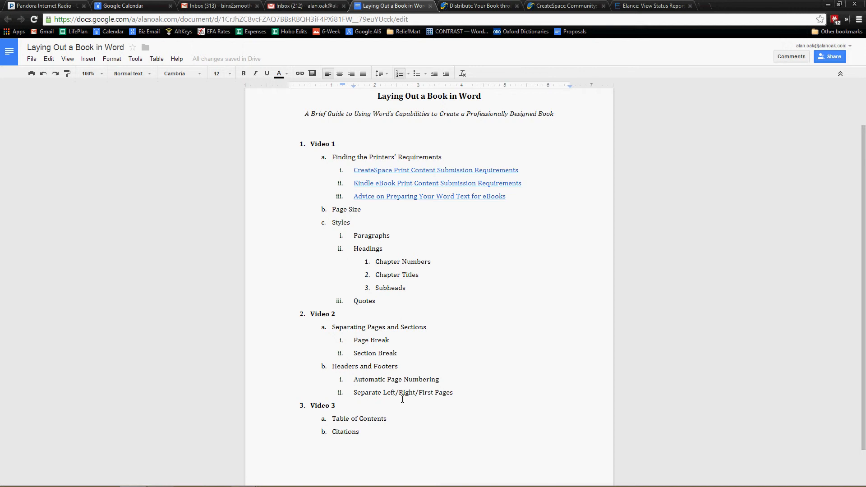
{"action": "mouse_move", "coordinate": [159, 482]}
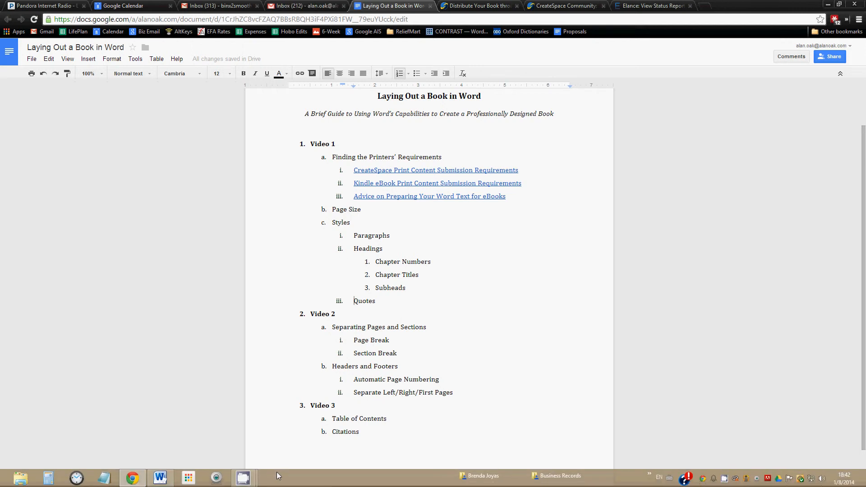
{"action": "left_click", "coordinate": [158, 482]}
{"action": "scroll", "coordinate": [596, 349], "scroll_direction": "down", "scroll_amount": 12}
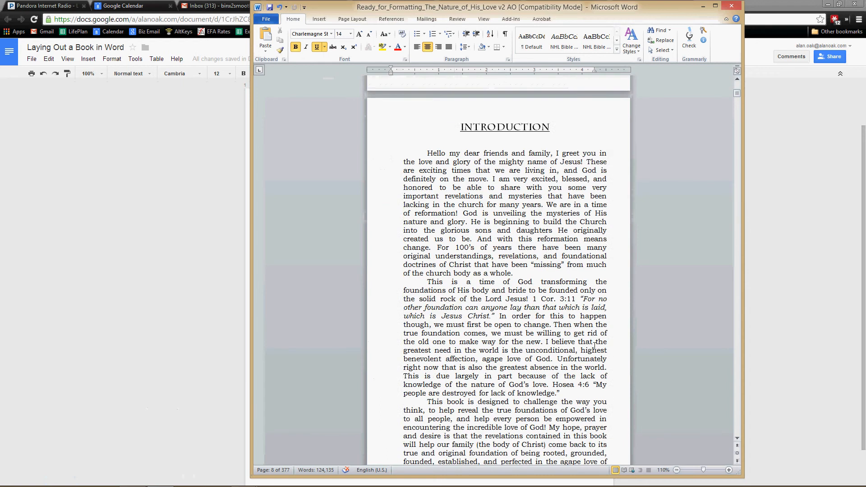
Step: Open the Section 3 header on the page following Chapter 1's opening page and enter the title "The Nature of His Love"
{"action": "scroll", "coordinate": [597, 349], "scroll_direction": "down", "scroll_amount": 20}
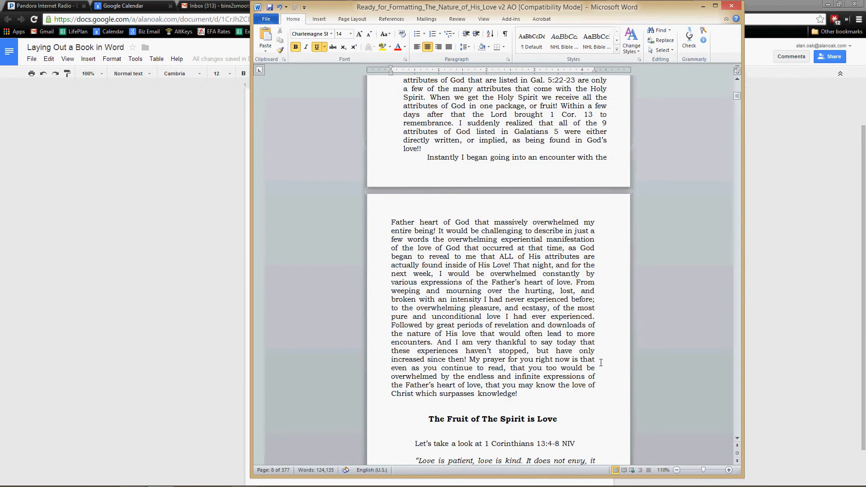
{"action": "scroll", "coordinate": [602, 366], "scroll_direction": "up", "scroll_amount": 13}
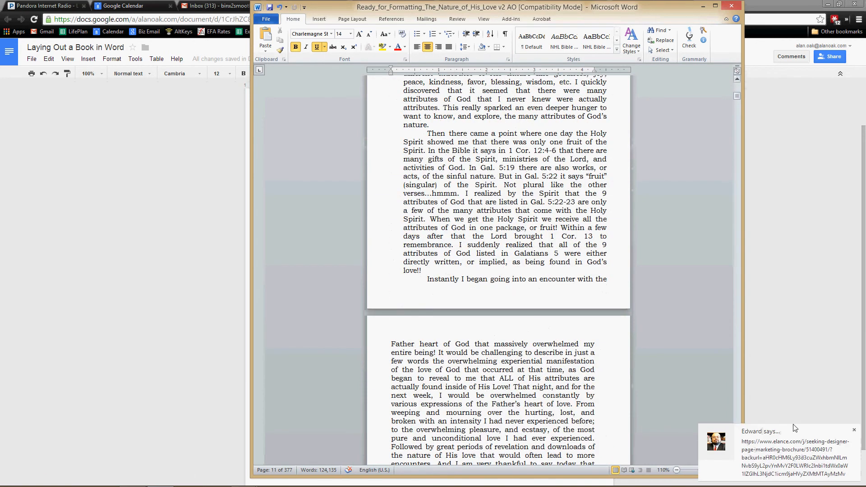
{"action": "left_click", "coordinate": [855, 431]}
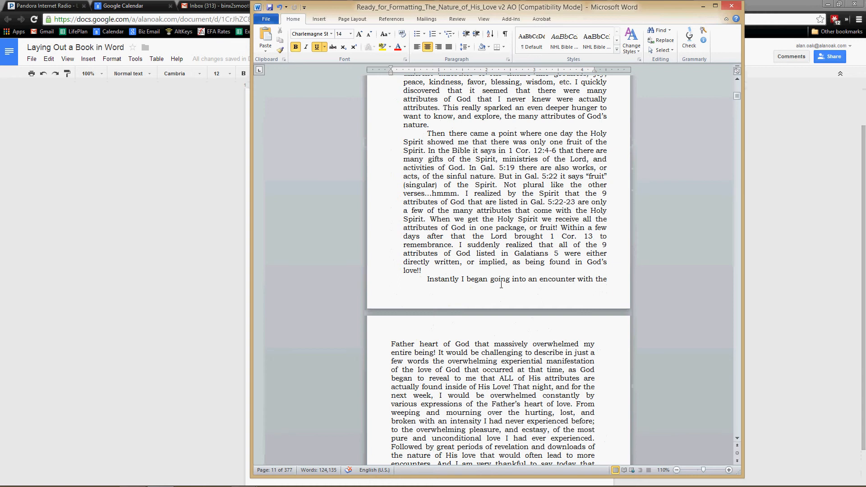
{"action": "scroll", "coordinate": [502, 285], "scroll_direction": "up", "scroll_amount": 5}
{"action": "scroll", "coordinate": [502, 284], "scroll_direction": "up", "scroll_amount": 5}
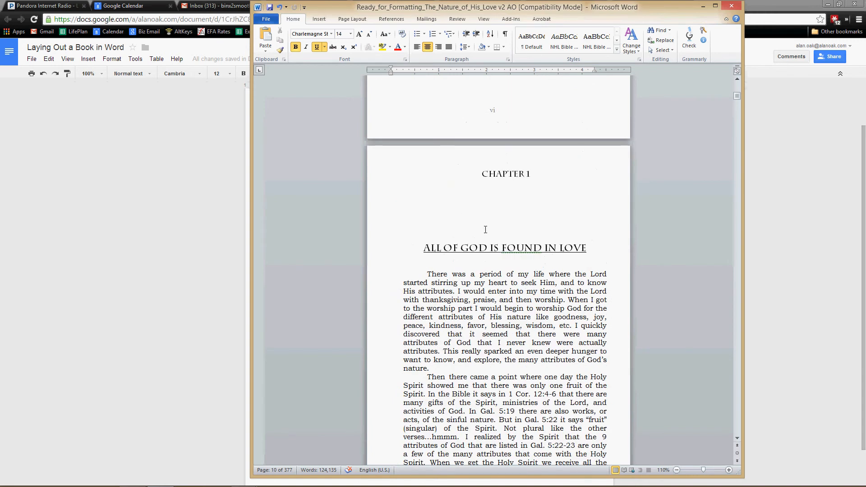
{"action": "scroll", "coordinate": [485, 230], "scroll_direction": "down", "scroll_amount": 15}
{"action": "double_click", "coordinate": [491, 255]}
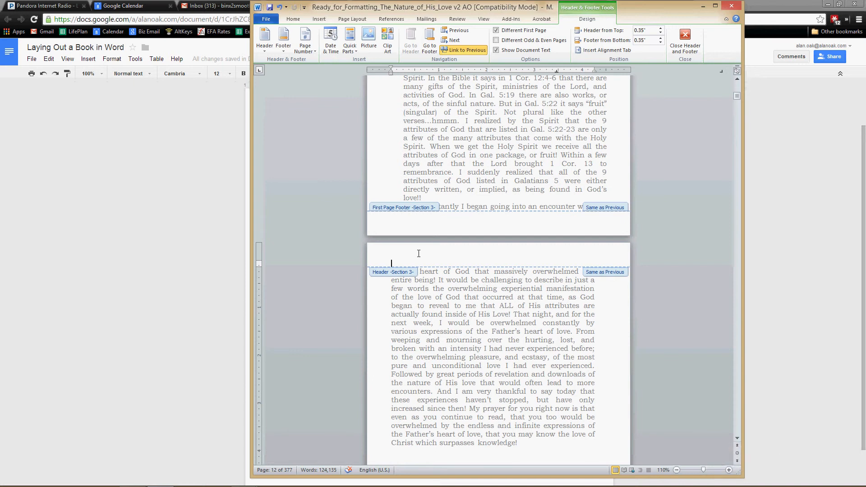
{"action": "type", "text": "The Nature of His Love"}
Step: Format the header title in Bookman Old Style and try to set its font size to 11
{"action": "left_click_drag", "start_coordinate": [468, 267], "coordinate": [373, 262]}
{"action": "left_click", "coordinate": [303, 20]}
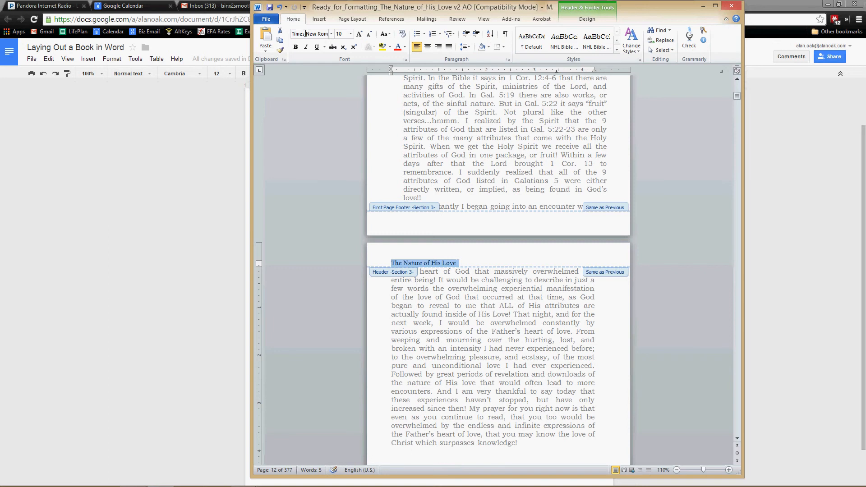
{"action": "left_click", "coordinate": [306, 34]}
{"action": "type", "text": "Bookman Old S"}
{"action": "left_click", "coordinate": [344, 35]}
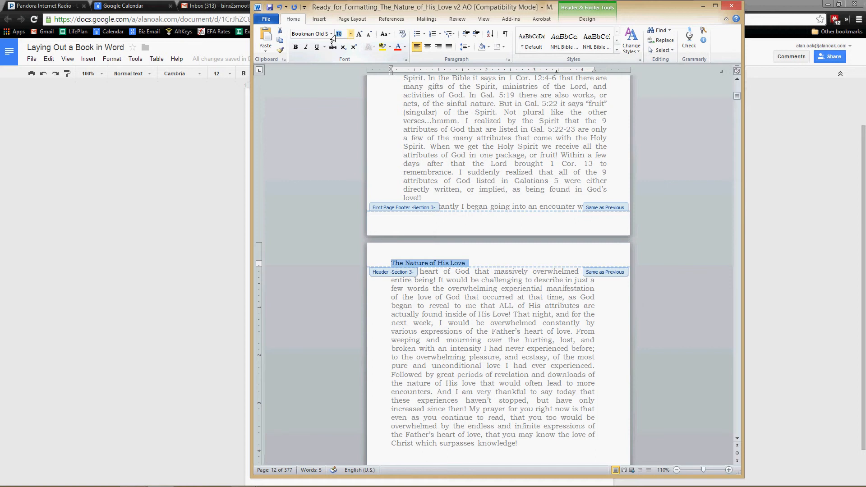
{"action": "type", "text": "11"}
Step: Dismiss the chat notification and set the spacing after the header title to 12 pt
{"action": "left_click", "coordinate": [576, 22]}
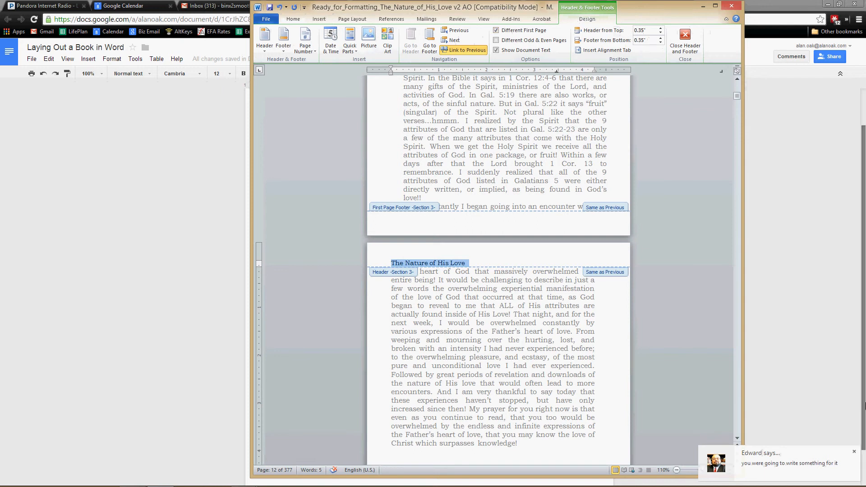
{"action": "left_click", "coordinate": [854, 451]}
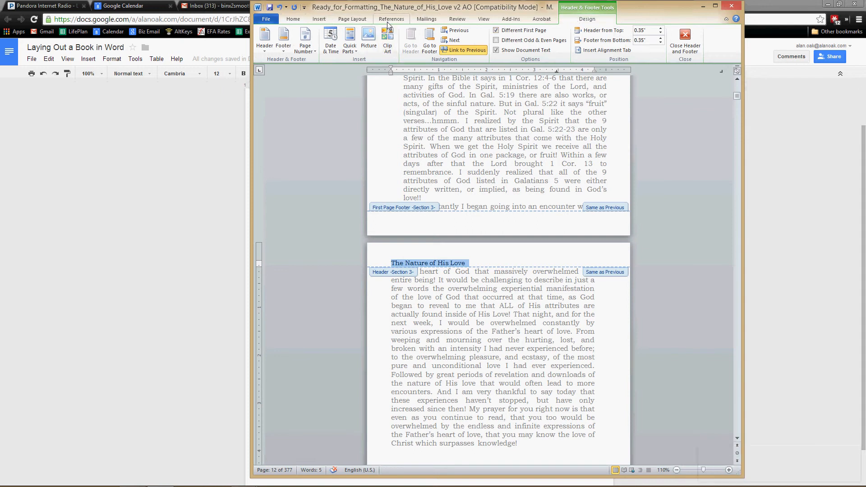
{"action": "left_click", "coordinate": [391, 19]}
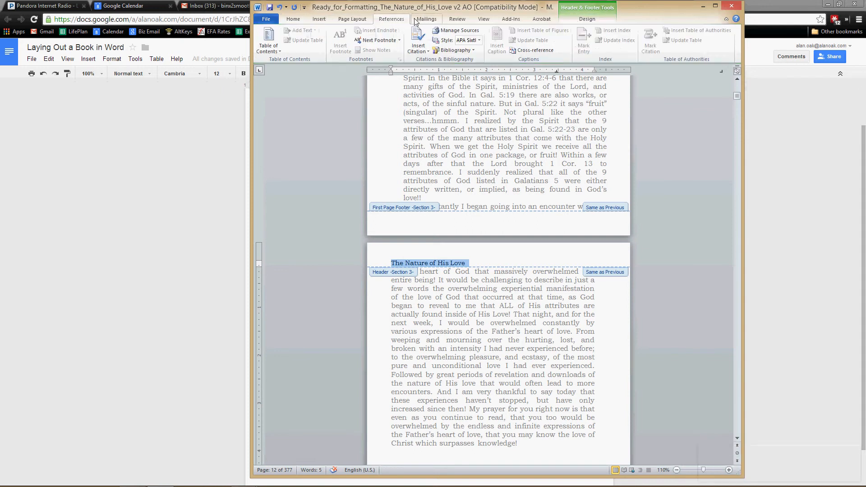
{"action": "left_click", "coordinate": [359, 21]}
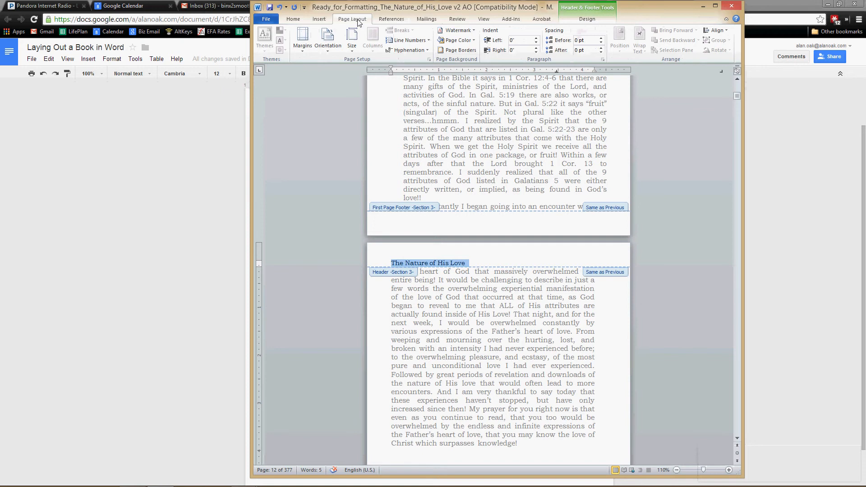
{"action": "left_click", "coordinate": [602, 52]}
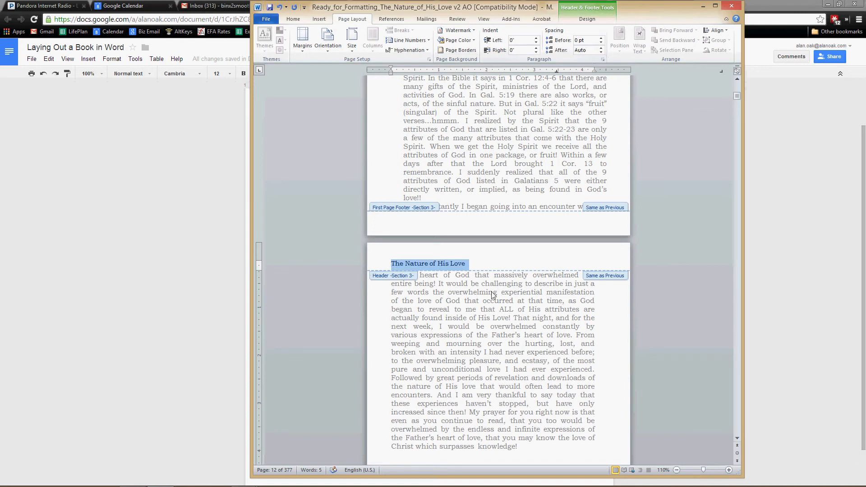
{"action": "left_click", "coordinate": [588, 51]}
{"action": "type", "text": "15"}
{"action": "key", "text": "Return"}
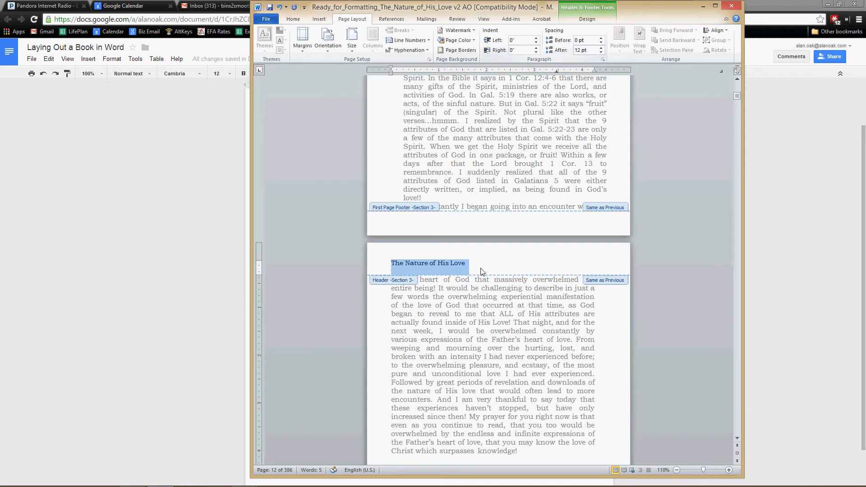
Step: Center the header title "The Nature of His Love" and set its font size to 11
{"action": "left_click", "coordinate": [479, 273]}
{"action": "left_click_drag", "start_coordinate": [468, 265], "coordinate": [391, 265]}
{"action": "left_click", "coordinate": [294, 19]}
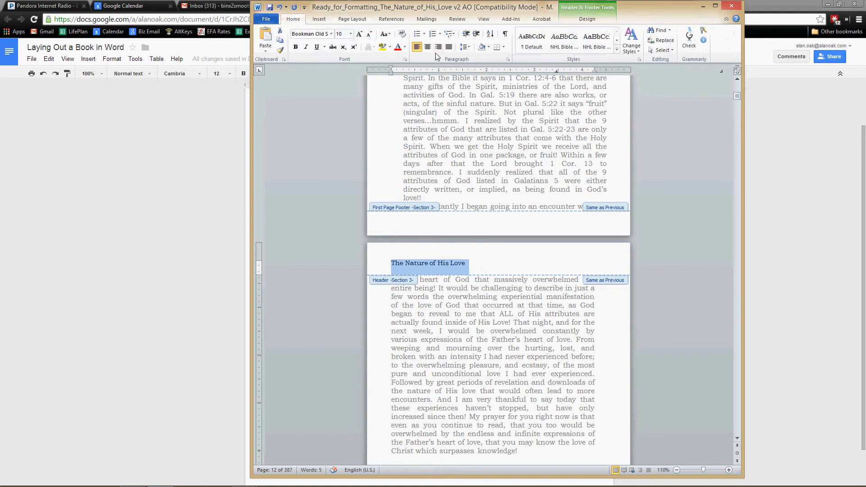
{"action": "left_click", "coordinate": [427, 47]}
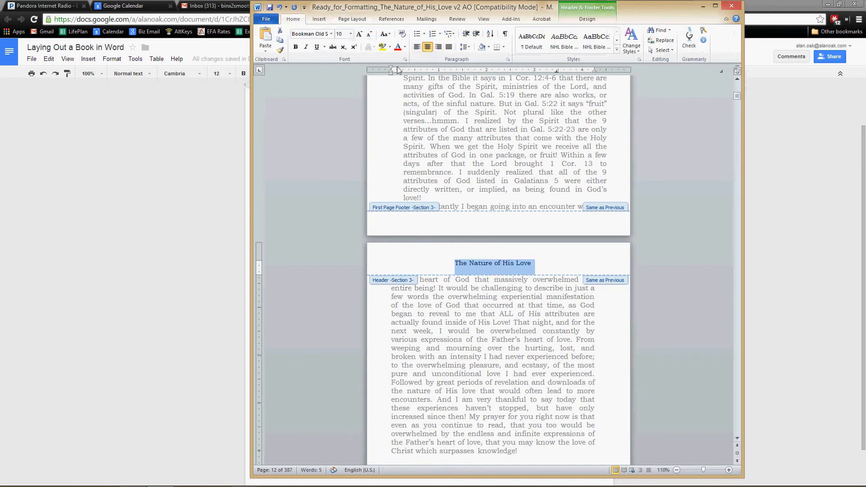
{"action": "left_click", "coordinate": [339, 33]}
{"action": "type", "text": "11"}
{"action": "key", "text": "Return"}
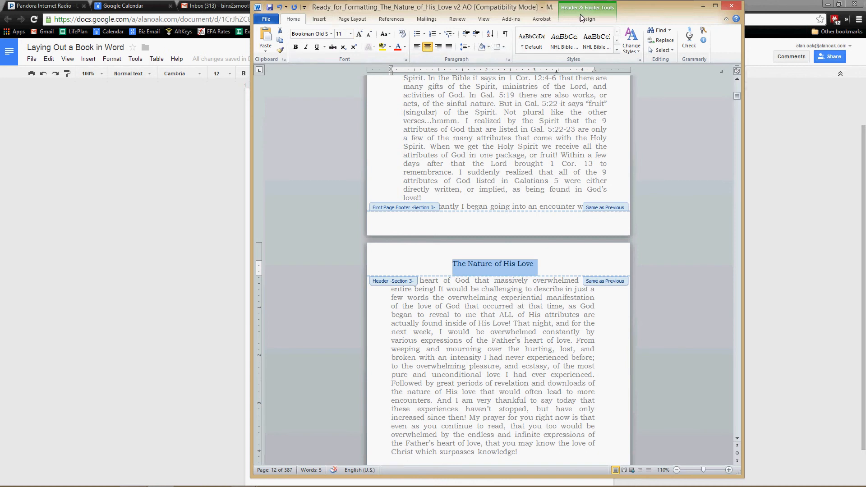
Step: Unlink the Section 3 header from the previous section and turn on Different Odd & Even Pages
{"action": "left_click", "coordinate": [597, 22]}
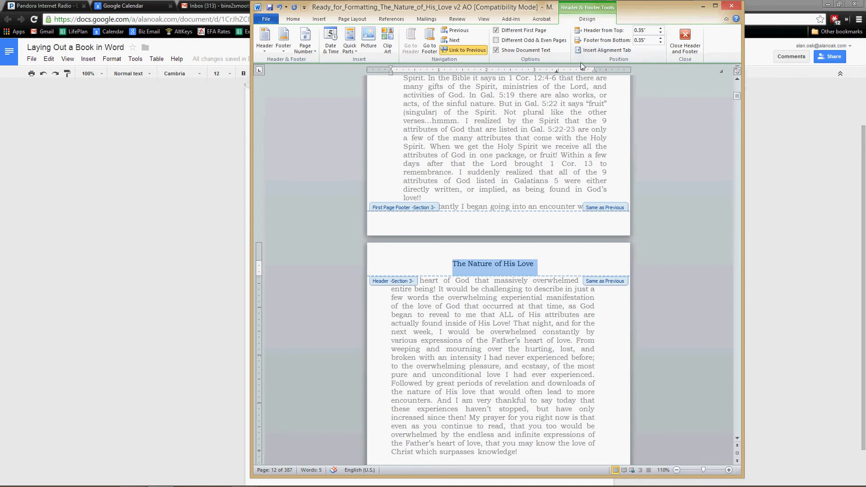
{"action": "left_click", "coordinate": [461, 50]}
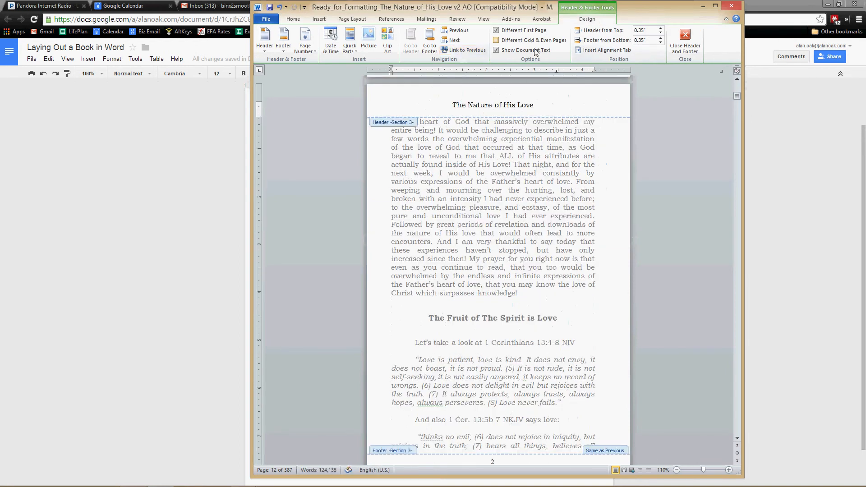
{"action": "left_click", "coordinate": [497, 40]}
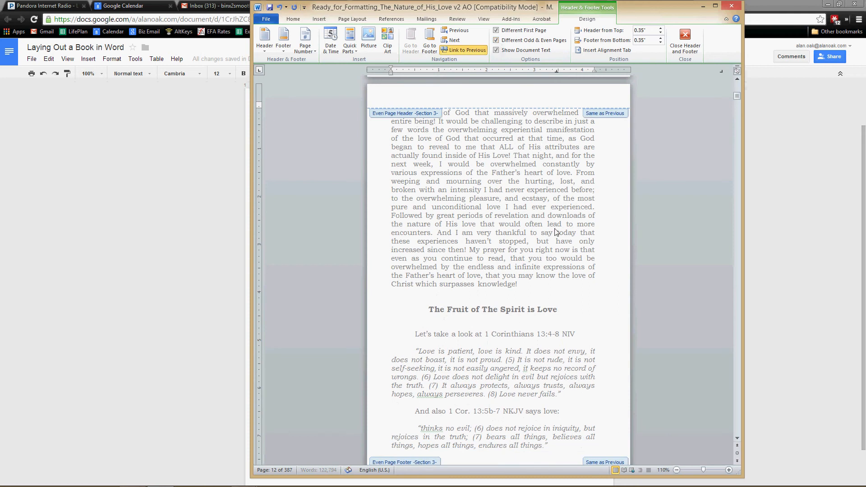
Step: Copy the title "The Nature of His Love" from the Section 3 odd page header into the even page header
{"action": "scroll", "coordinate": [555, 233], "scroll_direction": "up", "scroll_amount": 15}
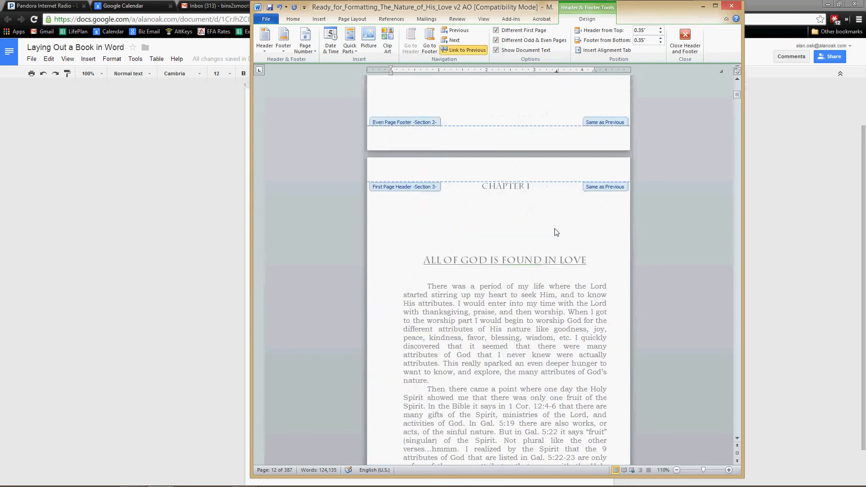
{"action": "scroll", "coordinate": [557, 232], "scroll_direction": "down", "scroll_amount": 20}
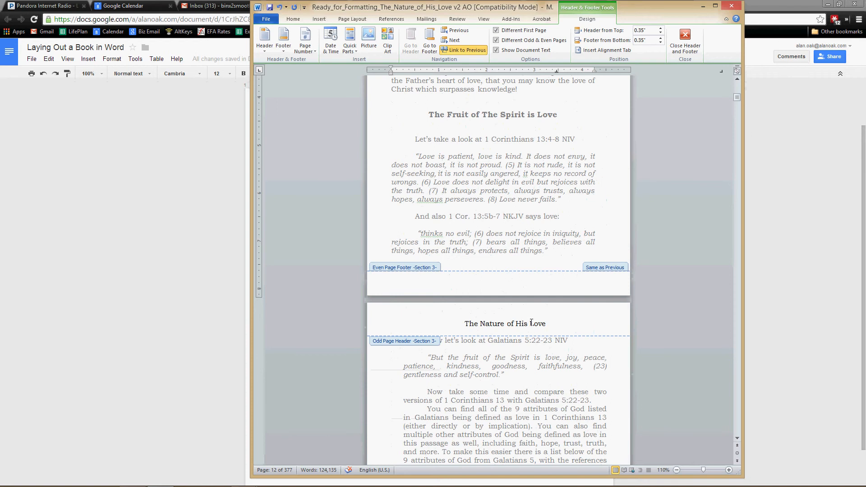
{"action": "left_click", "coordinate": [531, 327]}
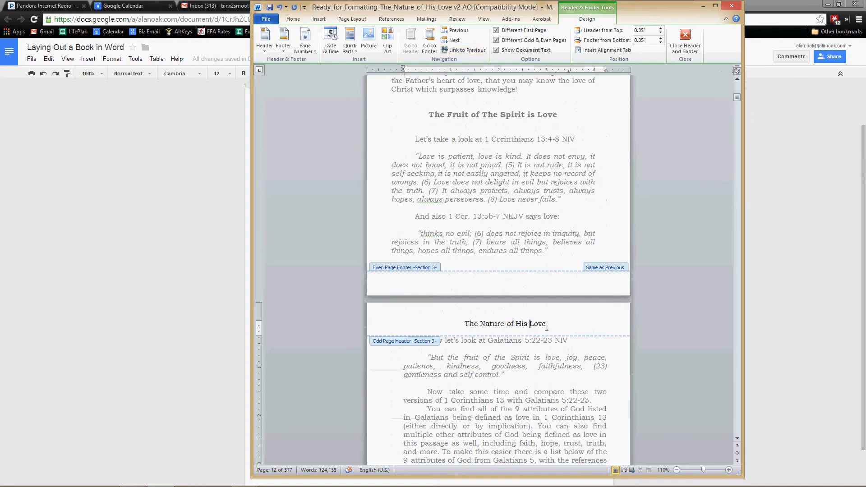
{"action": "left_click_drag", "start_coordinate": [545, 325], "coordinate": [476, 324]}
{"action": "key", "text": "ctrl+c"}
{"action": "left_click", "coordinate": [538, 325]}
{"action": "scroll", "coordinate": [476, 225], "scroll_direction": "up", "scroll_amount": 10}
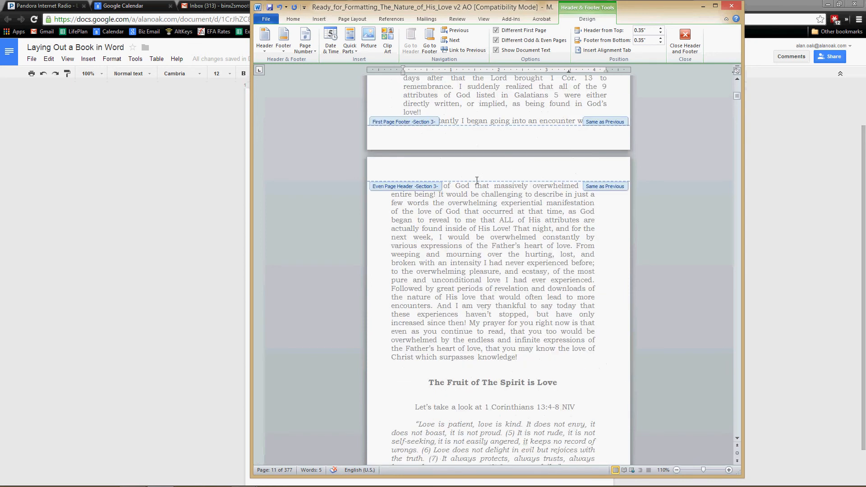
{"action": "scroll", "coordinate": [513, 311], "scroll_direction": "down", "scroll_amount": 6}
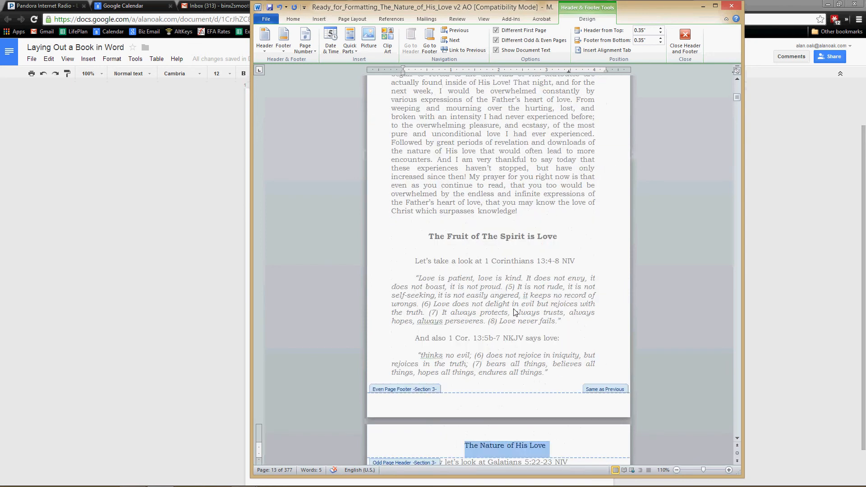
{"action": "scroll", "coordinate": [513, 312], "scroll_direction": "up", "scroll_amount": 17}
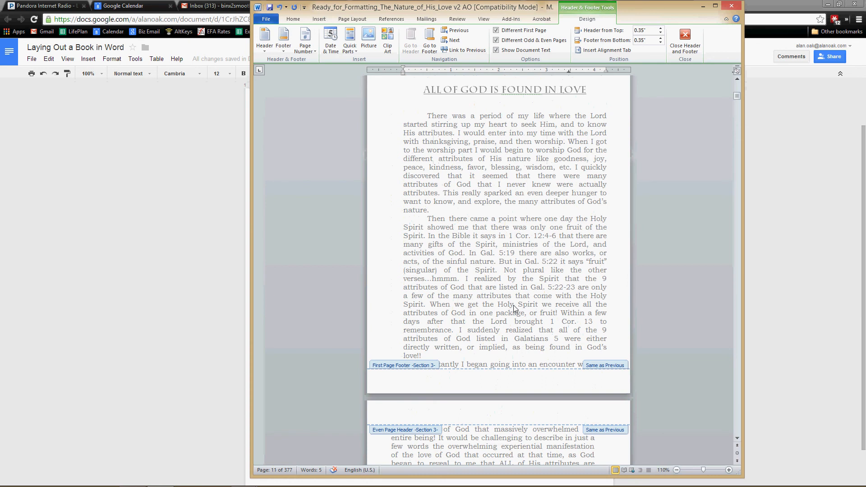
{"action": "scroll", "coordinate": [513, 305], "scroll_direction": "down", "scroll_amount": 4}
{"action": "left_click", "coordinate": [487, 315]}
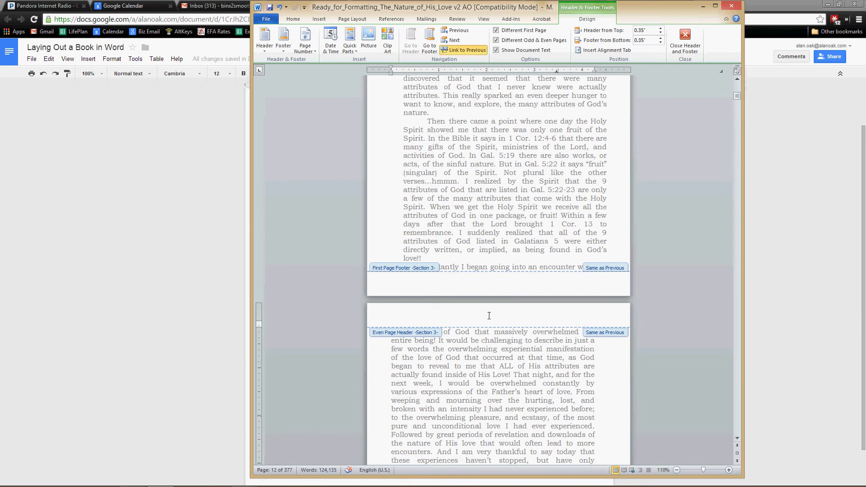
{"action": "key", "text": "ctrl+v"}
Step: Replace the Section 3 odd page header title with "All of God Is Found in Love" and return to the body text
{"action": "scroll", "coordinate": [489, 316], "scroll_direction": "down", "scroll_amount": 5}
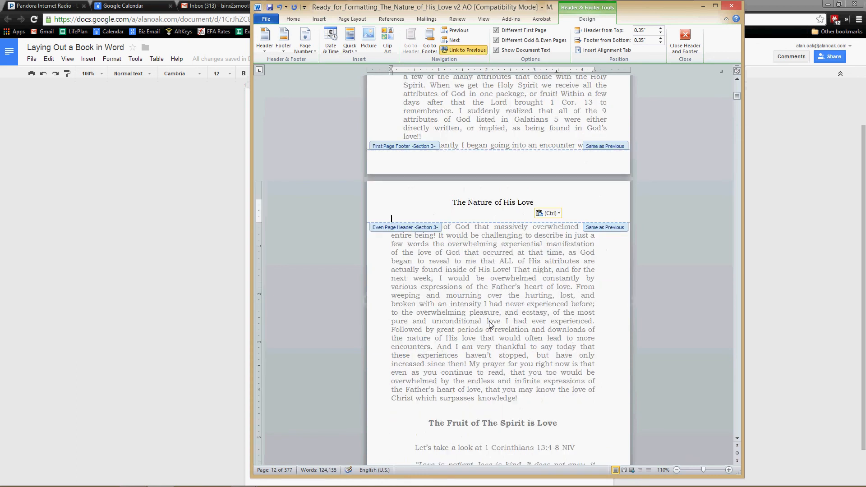
{"action": "scroll", "coordinate": [491, 323], "scroll_direction": "down", "scroll_amount": 10}
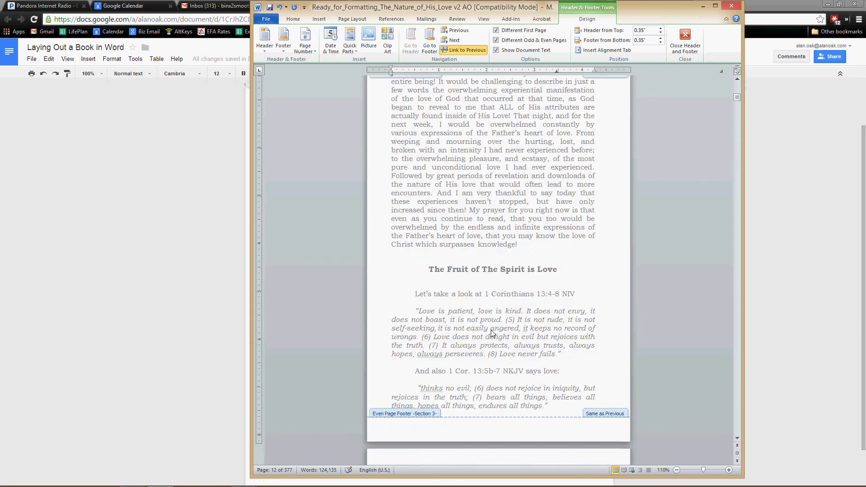
{"action": "triple_click", "coordinate": [496, 352]}
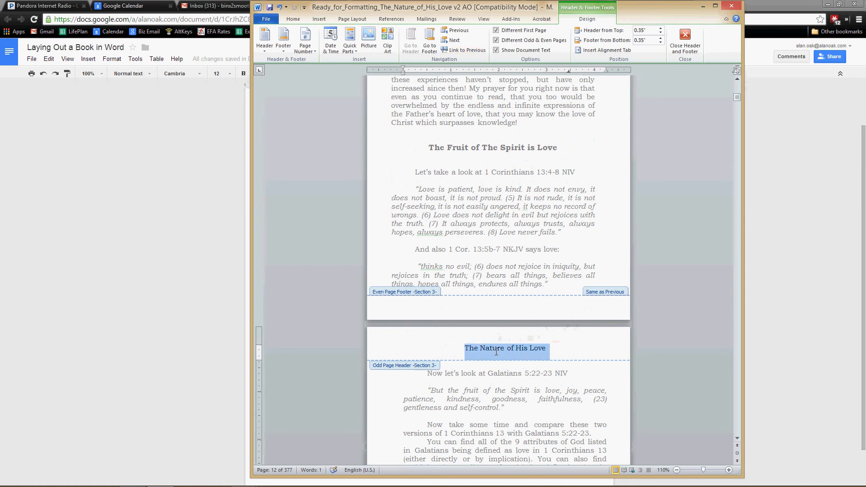
{"action": "scroll", "coordinate": [496, 352], "scroll_direction": "up", "scroll_amount": 20}
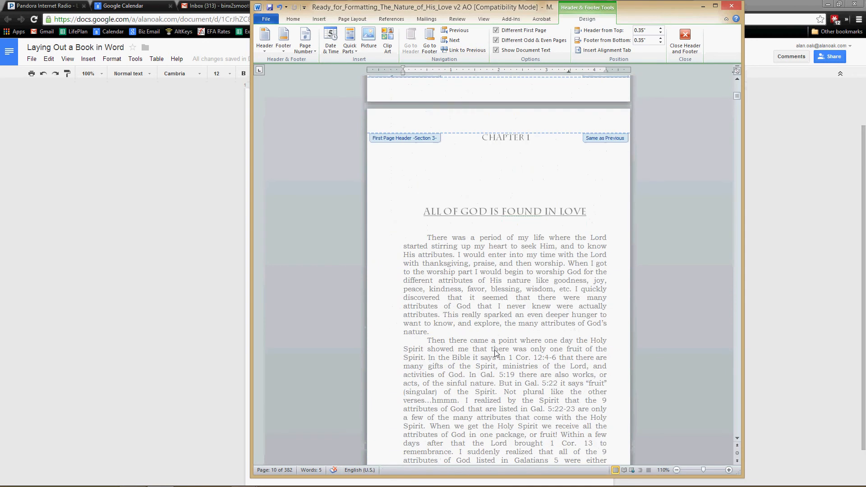
{"action": "scroll", "coordinate": [496, 352], "scroll_direction": "down", "scroll_amount": 20}
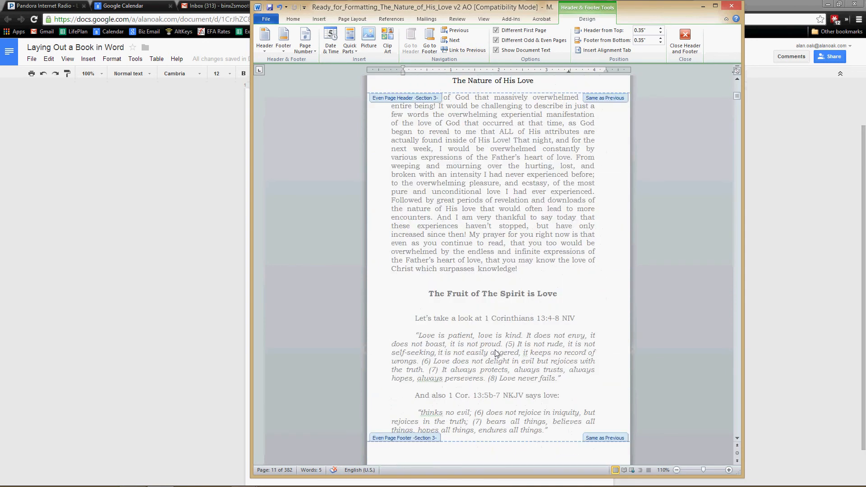
{"action": "type", "text": "A"}
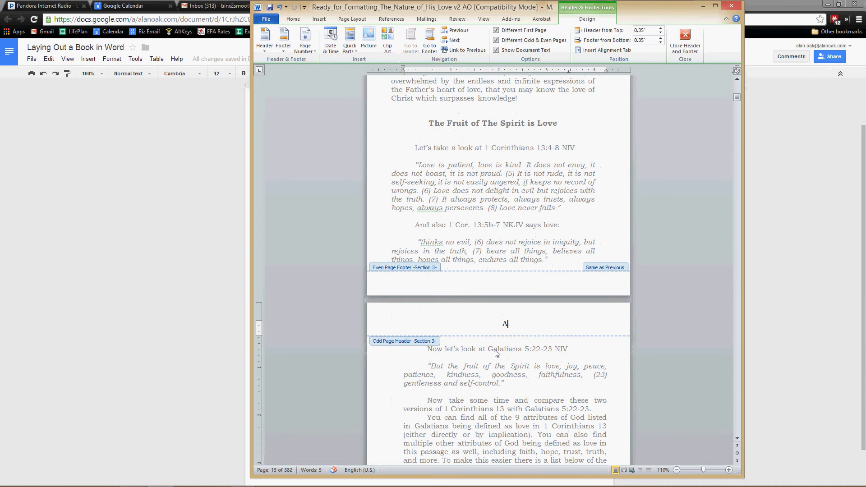
{"action": "type", "text": "ll of God i"}
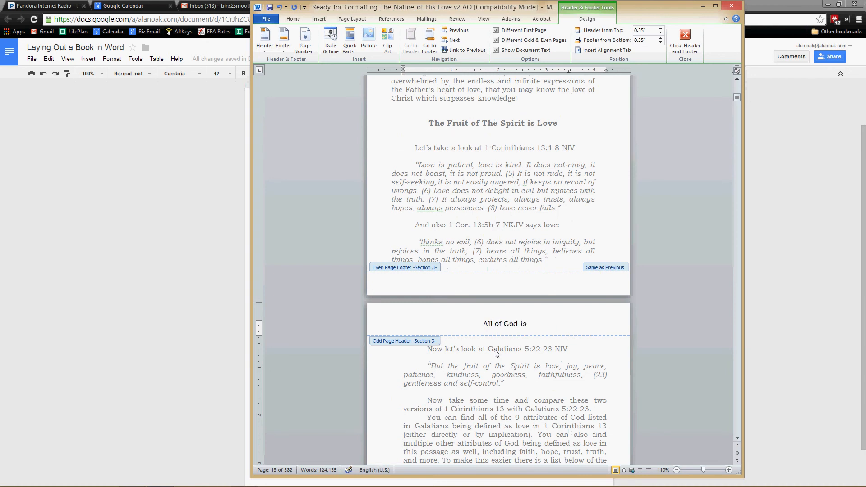
{"action": "key", "text": "BackSpace"}
{"action": "type", "text": "Is Found in Love"}
{"action": "double_click", "coordinate": [487, 368]}
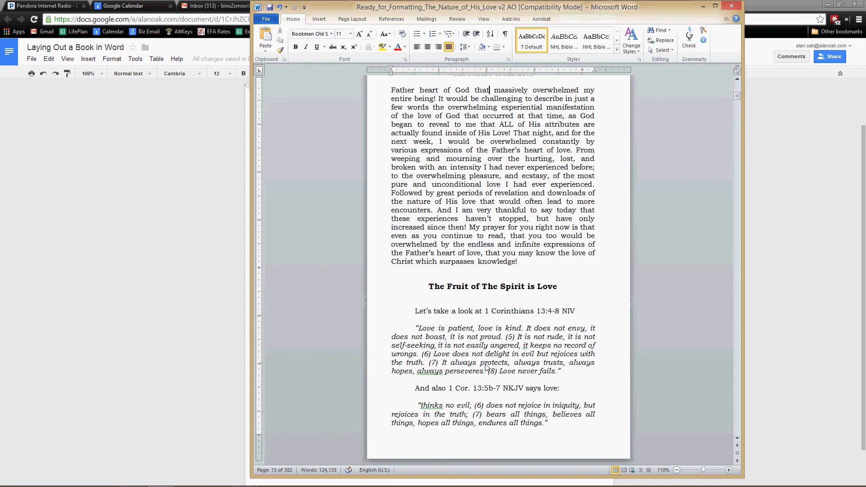
{"action": "scroll", "coordinate": [483, 361], "scroll_direction": "up", "scroll_amount": 10}
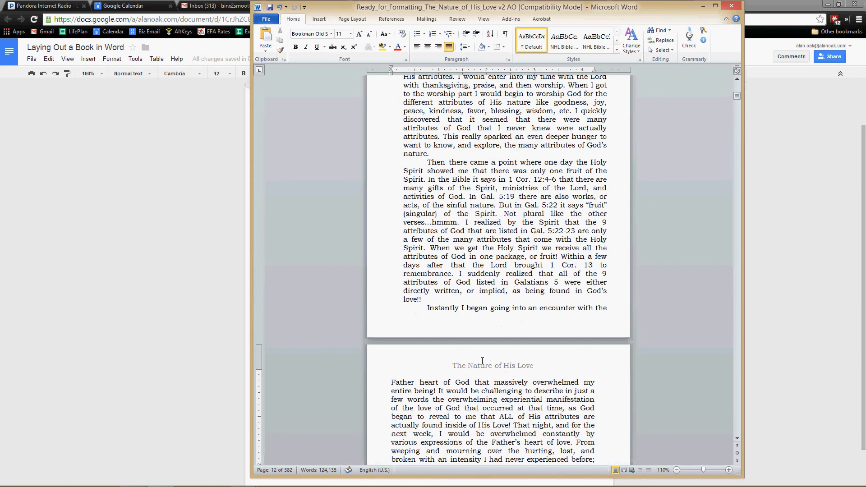
Step: Insert a bottom-of-page number in the Section 3 even page footer using the centered Plain Number 2 design
{"action": "scroll", "coordinate": [482, 361], "scroll_direction": "down", "scroll_amount": 10}
{"action": "scroll", "coordinate": [482, 361], "scroll_direction": "down", "scroll_amount": 8}
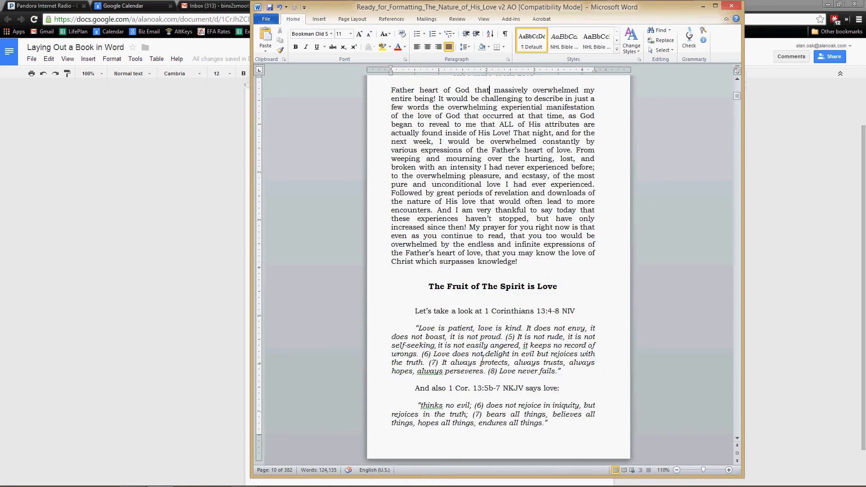
{"action": "double_click", "coordinate": [494, 374]}
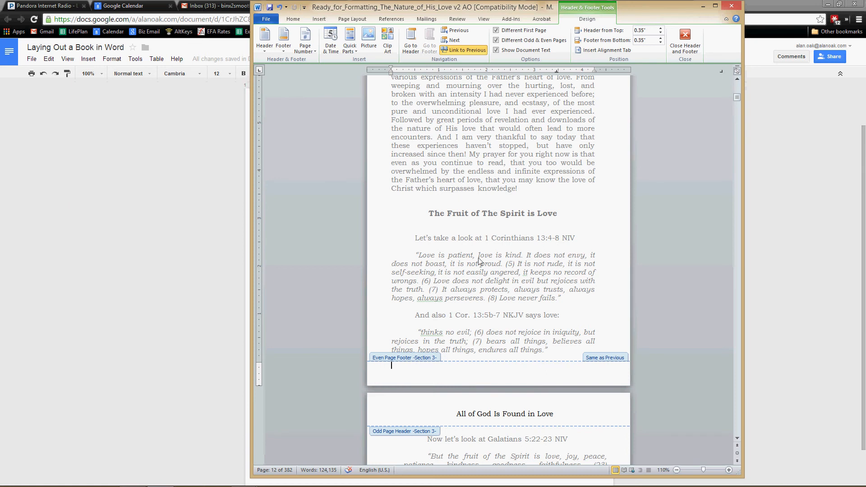
{"action": "scroll", "coordinate": [480, 263], "scroll_direction": "down", "scroll_amount": 9}
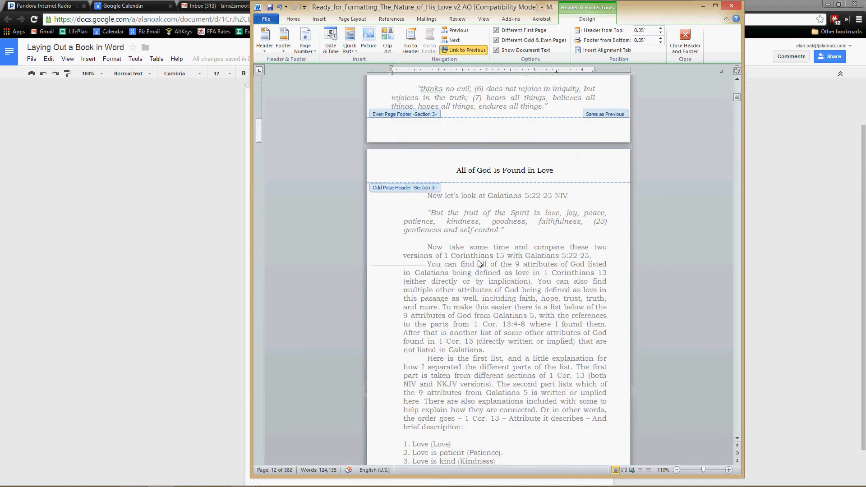
{"action": "scroll", "coordinate": [481, 263], "scroll_direction": "down", "scroll_amount": 7}
{"action": "scroll", "coordinate": [480, 253], "scroll_direction": "up", "scroll_amount": 10}
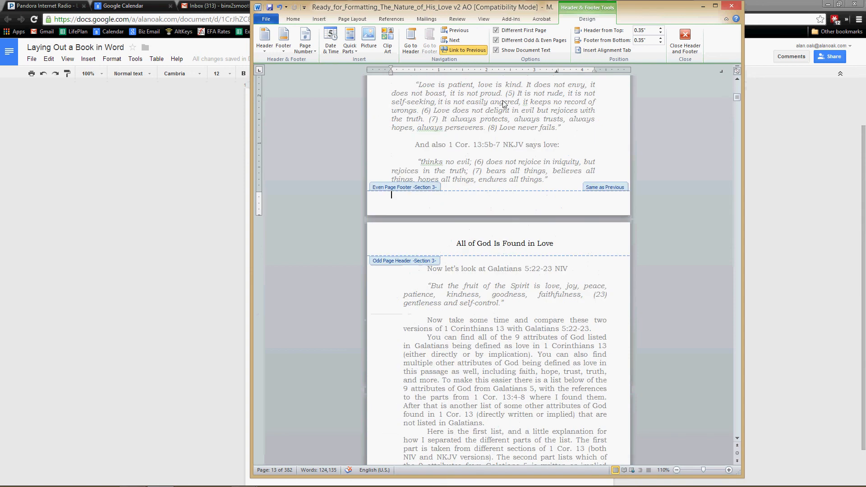
{"action": "left_click", "coordinate": [318, 20]}
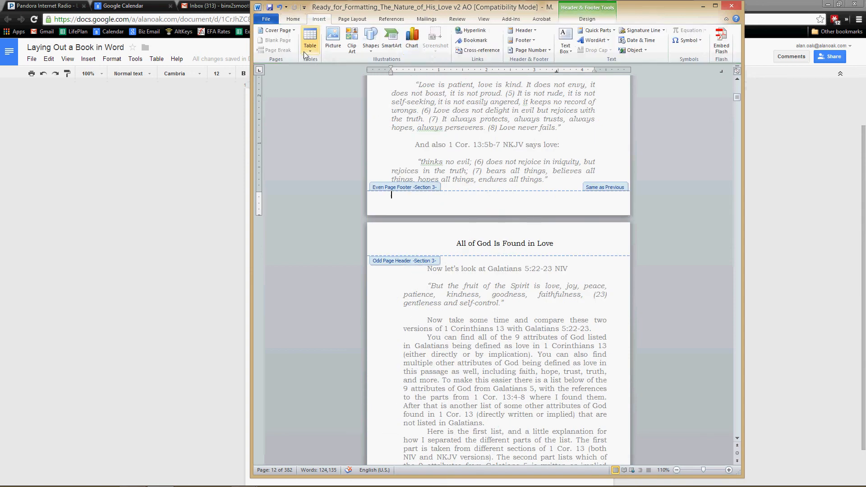
{"action": "left_click", "coordinate": [530, 50]}
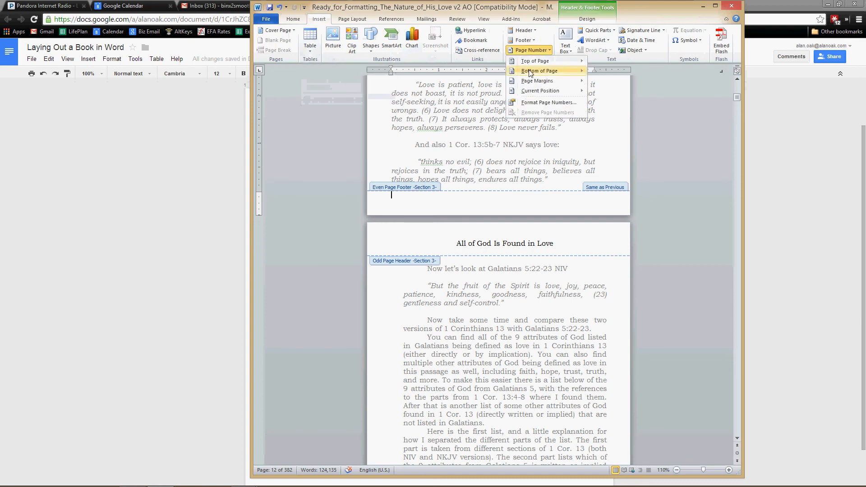
{"action": "mouse_move", "coordinate": [531, 73]}
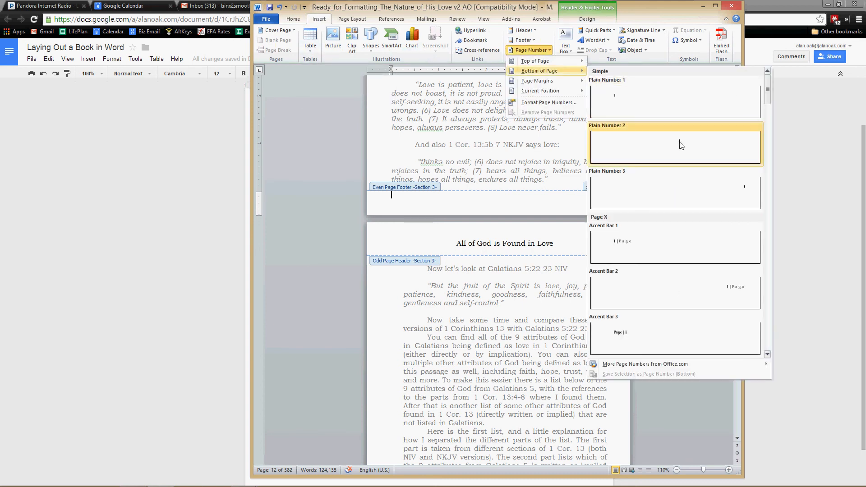
{"action": "left_click", "coordinate": [682, 145]}
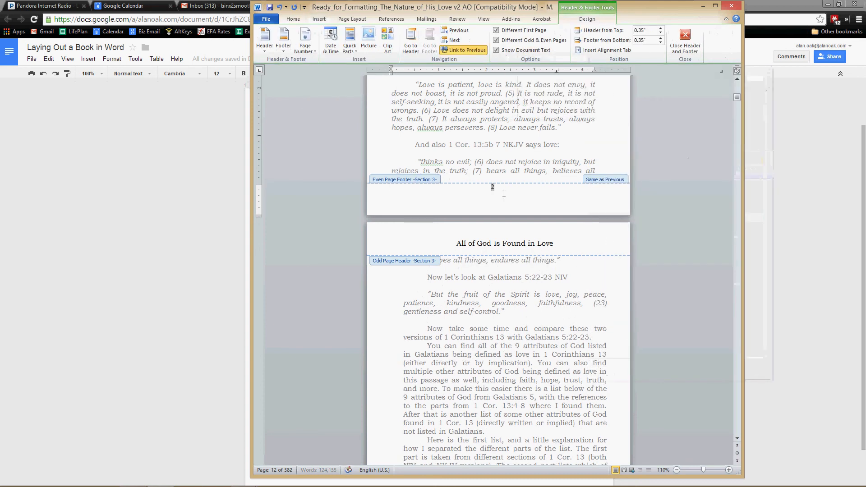
Step: Format the even page footer number in Bookman Old Style, size 11, with 6 pt spacing before
{"action": "double_click", "coordinate": [493, 187]}
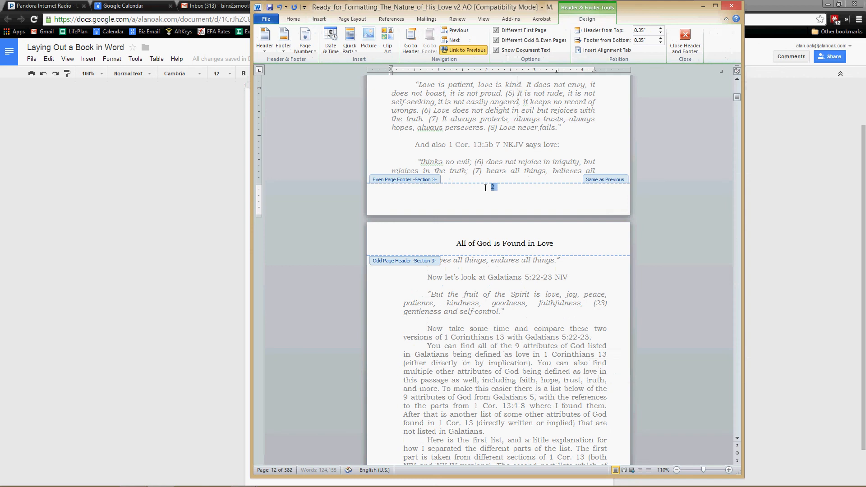
{"action": "left_click", "coordinate": [289, 21]}
{"action": "left_click", "coordinate": [326, 34]}
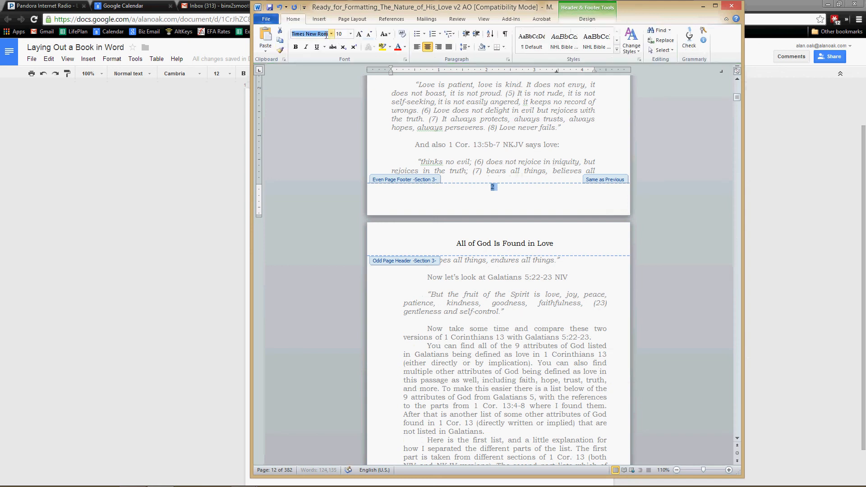
{"action": "type", "text": "Bookman Old S"}
{"action": "key", "text": "Return"}
{"action": "left_click", "coordinate": [339, 34]}
{"action": "type", "text": "1"}
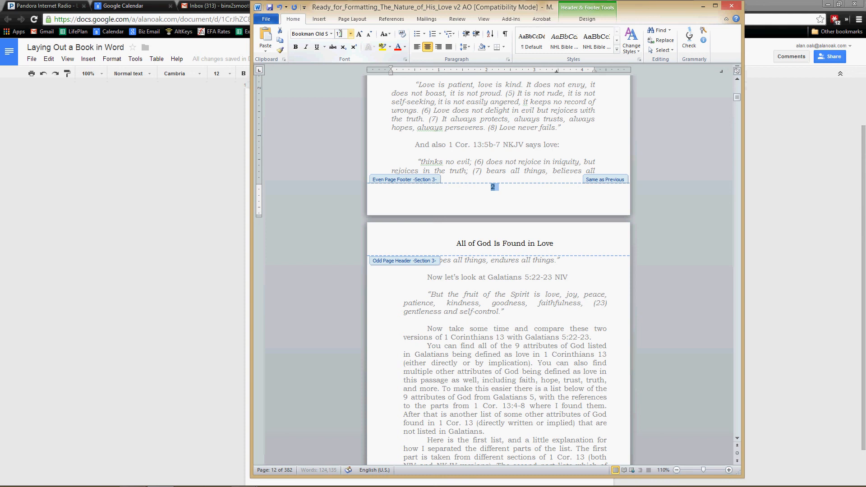
{"action": "type", "text": "1"}
{"action": "key", "text": "Return"}
{"action": "left_click", "coordinate": [356, 22]}
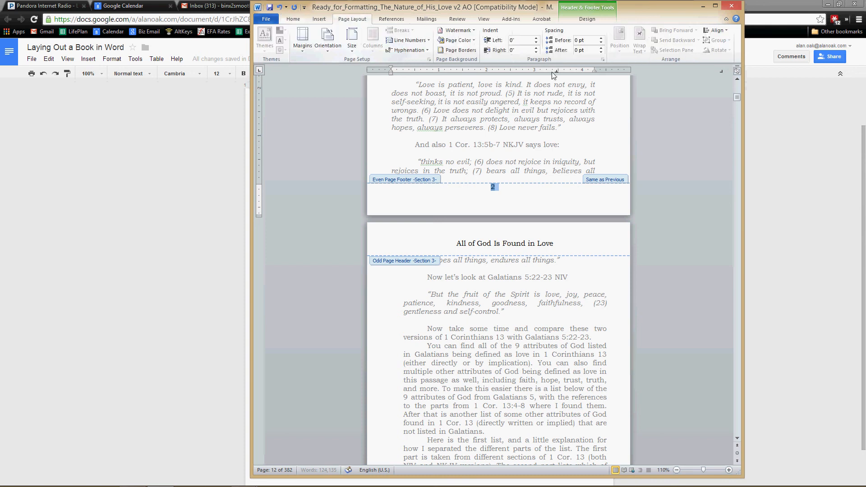
{"action": "left_click", "coordinate": [602, 39]}
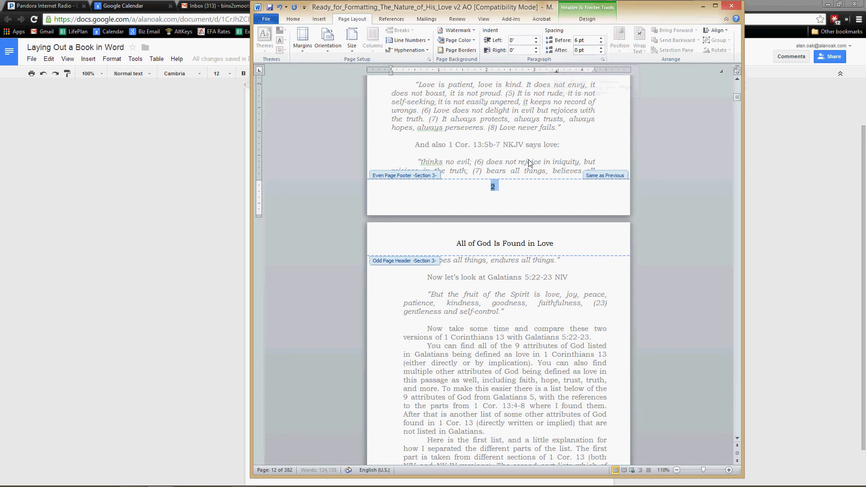
Step: Set the Section 3 odd page footer number to Bookman Old Style, size 11, and return to the body text
{"action": "scroll", "coordinate": [522, 332], "scroll_direction": "down", "scroll_amount": 5}
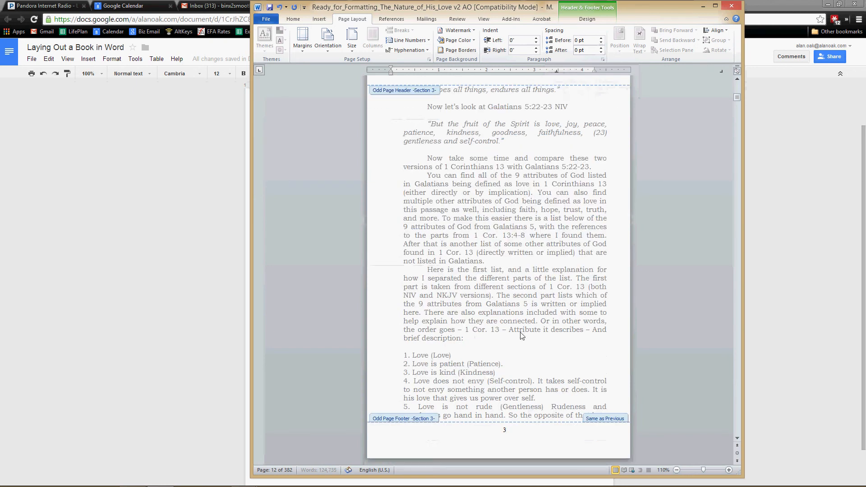
{"action": "left_click", "coordinate": [506, 433]}
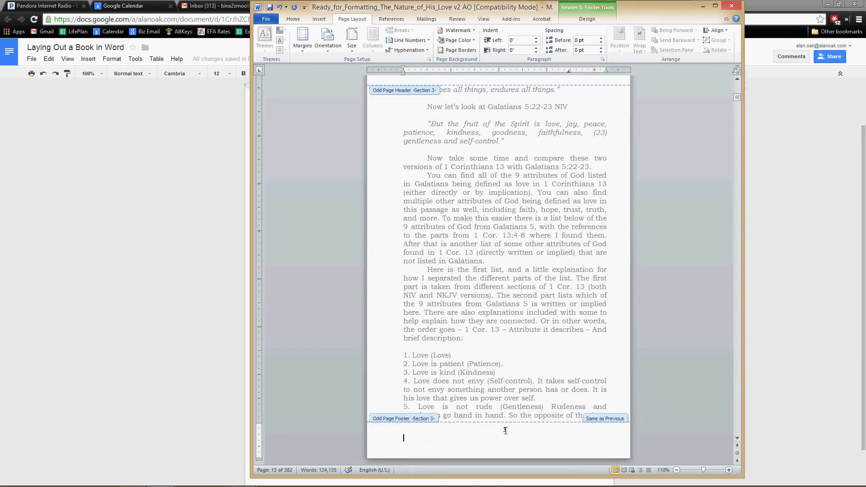
{"action": "double_click", "coordinate": [504, 430]}
{"action": "left_click", "coordinate": [293, 19]}
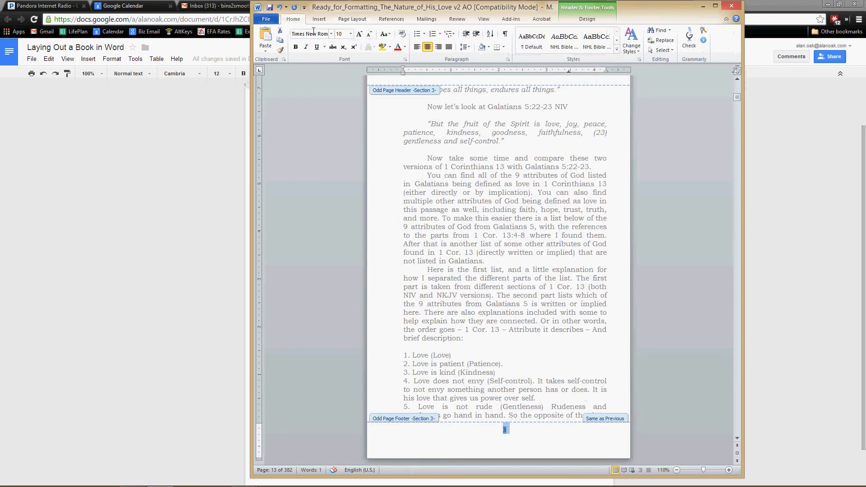
{"action": "left_click", "coordinate": [312, 34]}
{"action": "type", "text": "Bookman Old S"}
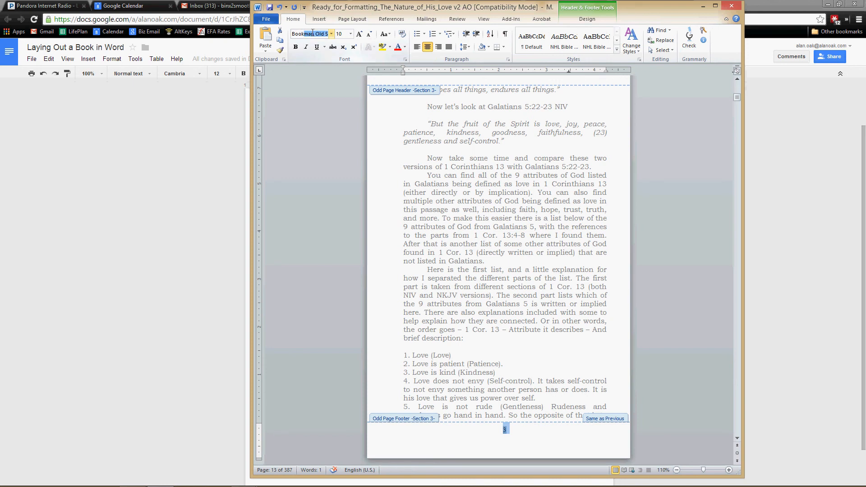
{"action": "left_click", "coordinate": [340, 34]}
{"action": "type", "text": "11"}
{"action": "key", "text": "Return"}
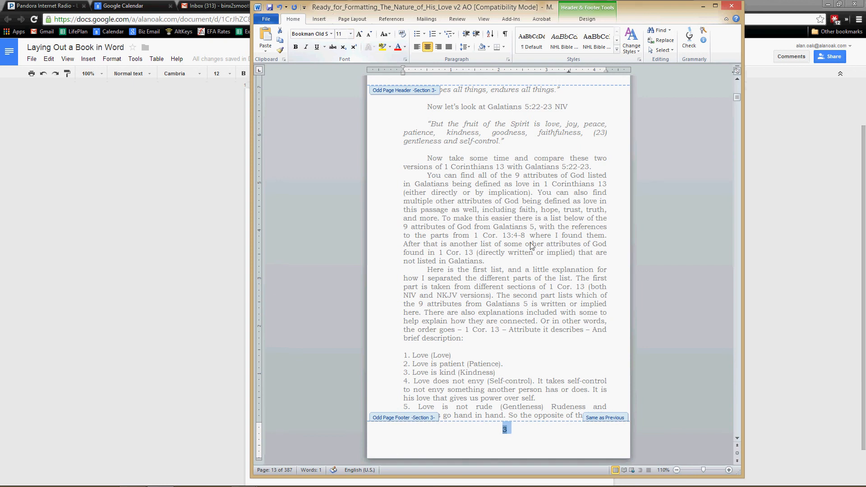
{"action": "double_click", "coordinate": [524, 270]}
Step: Review the Chapter 1 pages, checking the alternating running headers and the page numbers in the footers
{"action": "scroll", "coordinate": [523, 267], "scroll_direction": "up", "scroll_amount": 20}
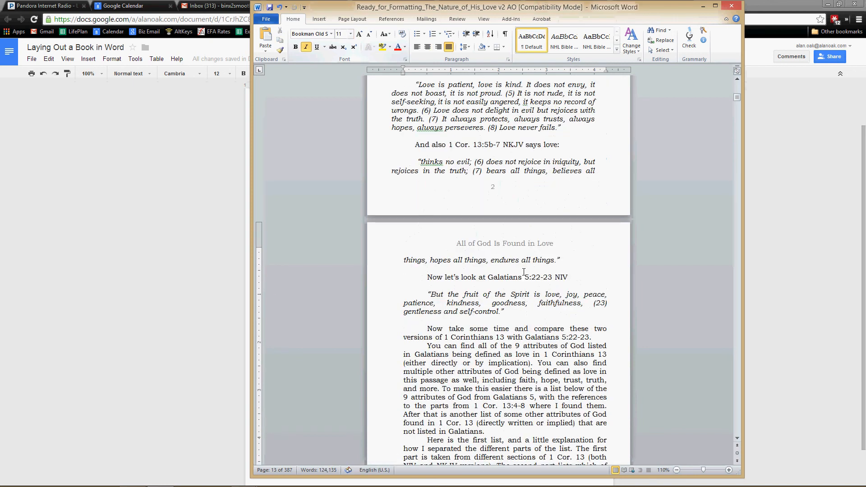
{"action": "scroll", "coordinate": [524, 263], "scroll_direction": "up", "scroll_amount": 8}
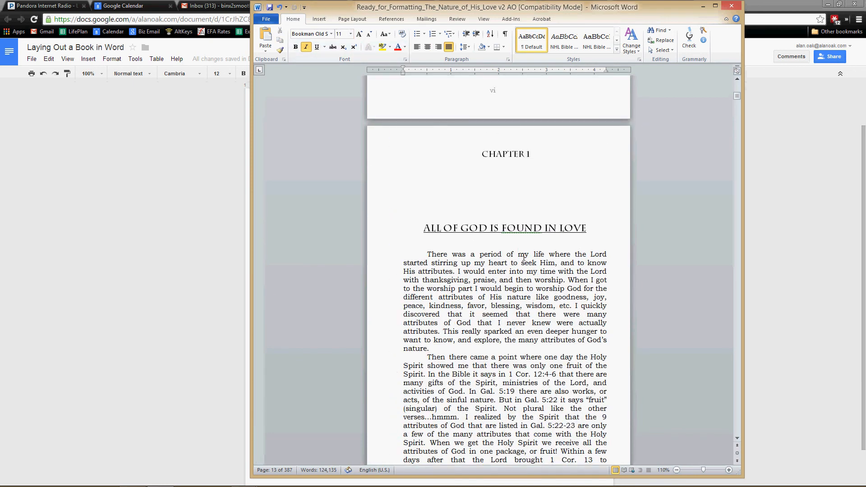
{"action": "scroll", "coordinate": [504, 152], "scroll_direction": "down", "scroll_amount": 5}
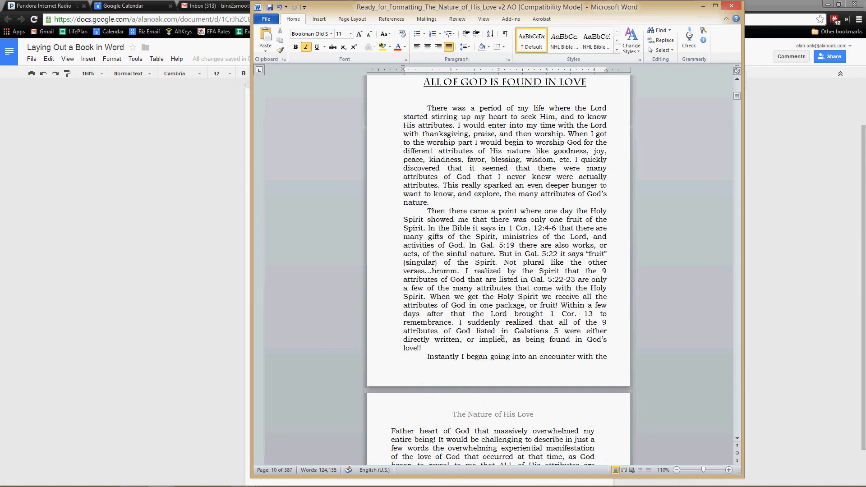
{"action": "scroll", "coordinate": [502, 338], "scroll_direction": "down", "scroll_amount": 9}
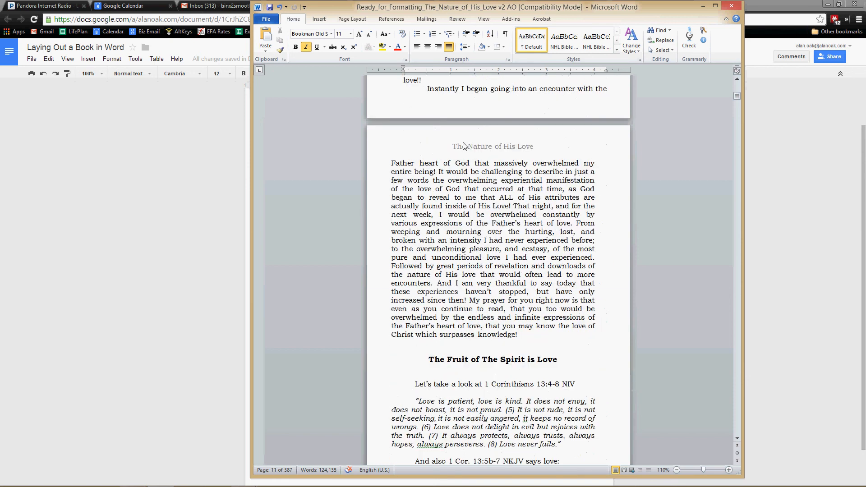
{"action": "scroll", "coordinate": [528, 154], "scroll_direction": "down", "scroll_amount": 5}
{"action": "scroll", "coordinate": [502, 386], "scroll_direction": "down", "scroll_amount": 1}
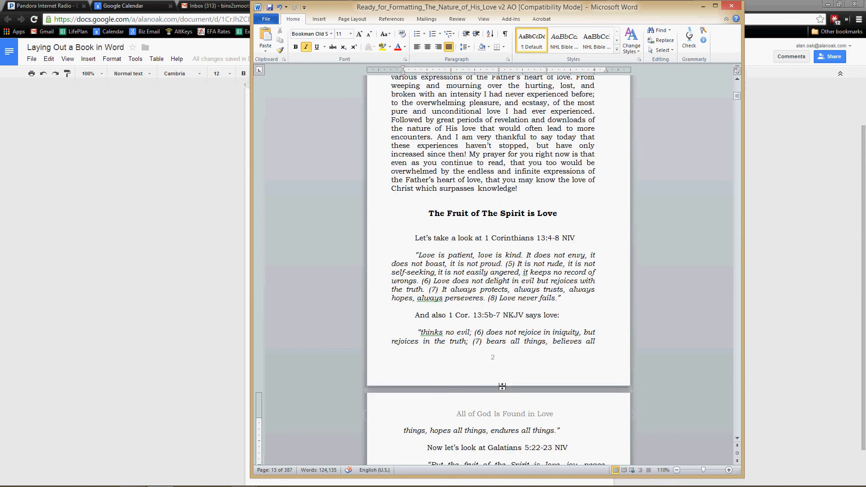
{"action": "scroll", "coordinate": [502, 387], "scroll_direction": "down", "scroll_amount": 7}
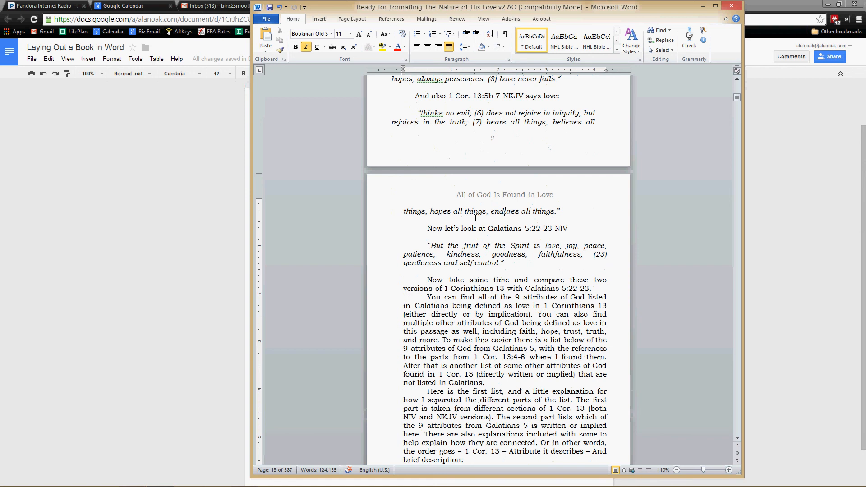
{"action": "scroll", "coordinate": [475, 218], "scroll_direction": "down", "scroll_amount": 2}
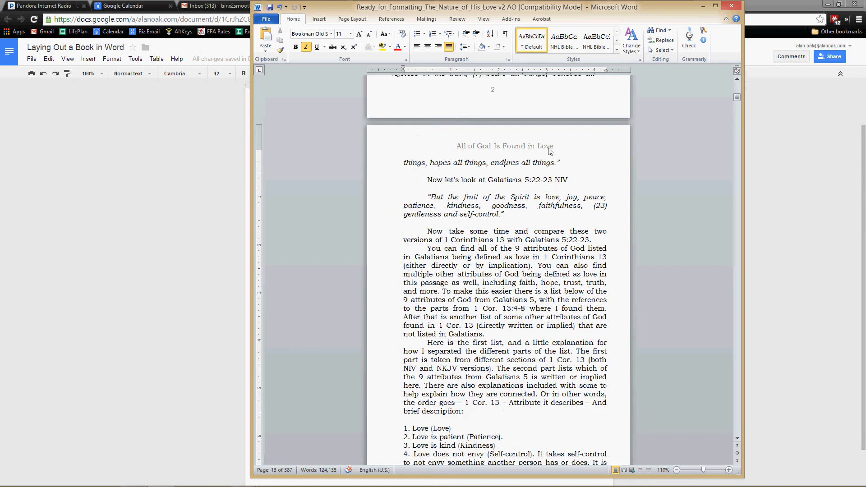
{"action": "scroll", "coordinate": [505, 354], "scroll_direction": "down", "scroll_amount": 20}
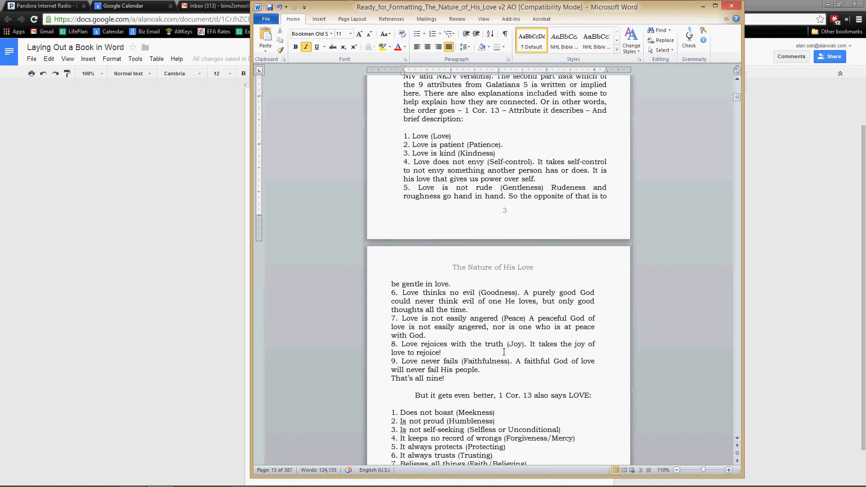
{"action": "scroll", "coordinate": [504, 346], "scroll_direction": "up", "scroll_amount": 12}
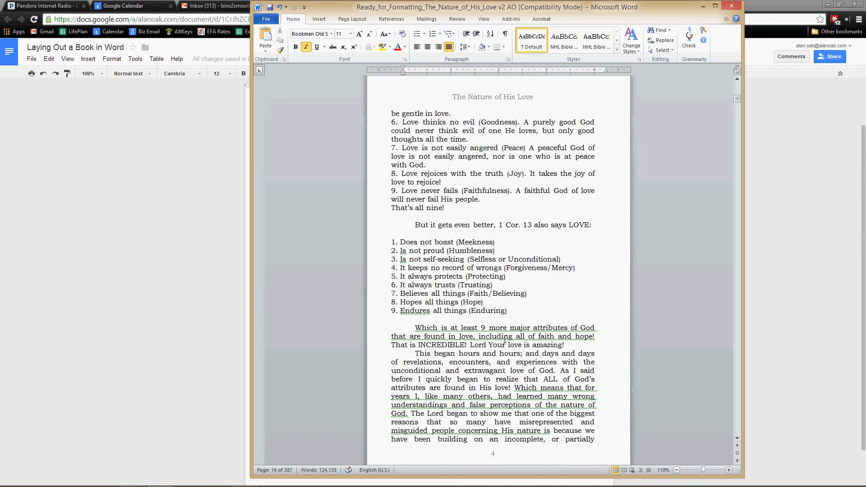
{"action": "scroll", "coordinate": [504, 336], "scroll_direction": "up", "scroll_amount": 20}
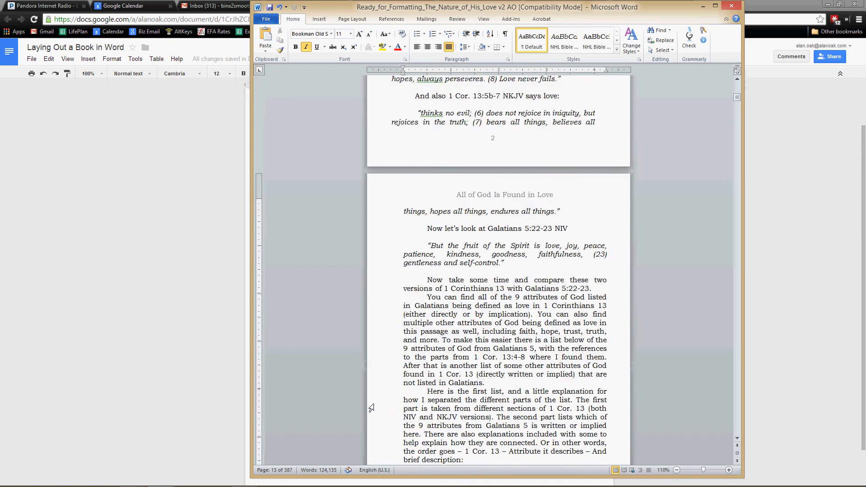
{"action": "mouse_move", "coordinate": [234, 486]}
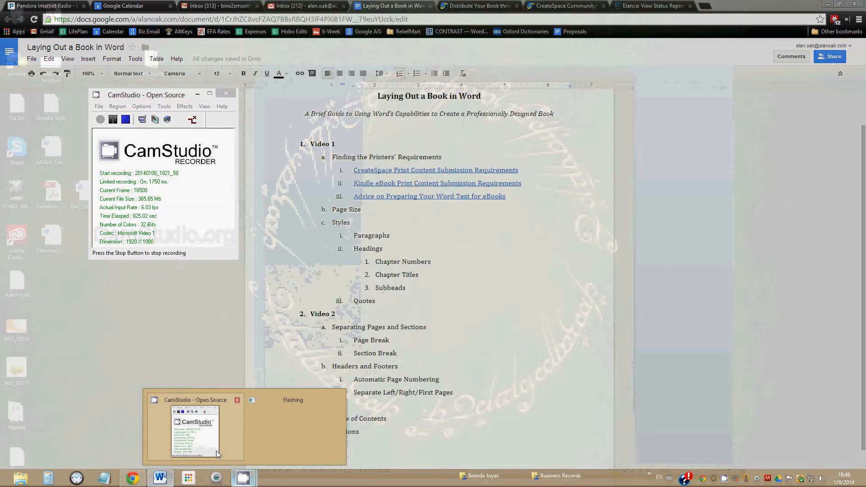
{"action": "left_click", "coordinate": [200, 421]}
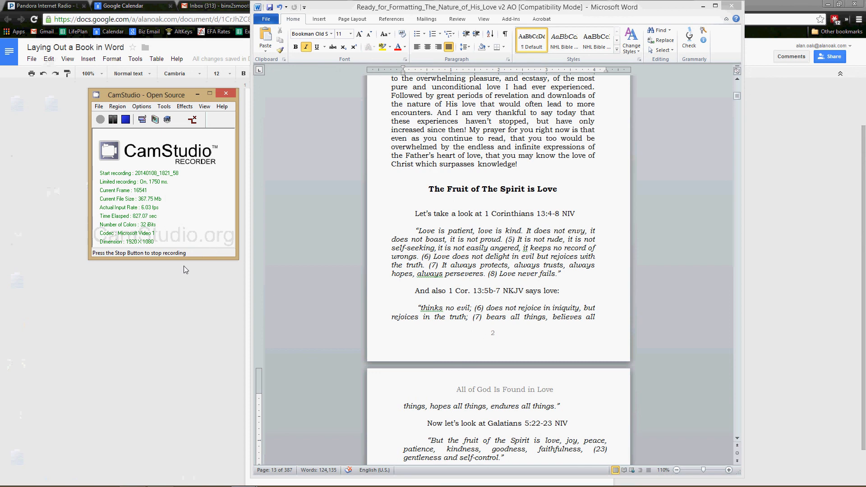